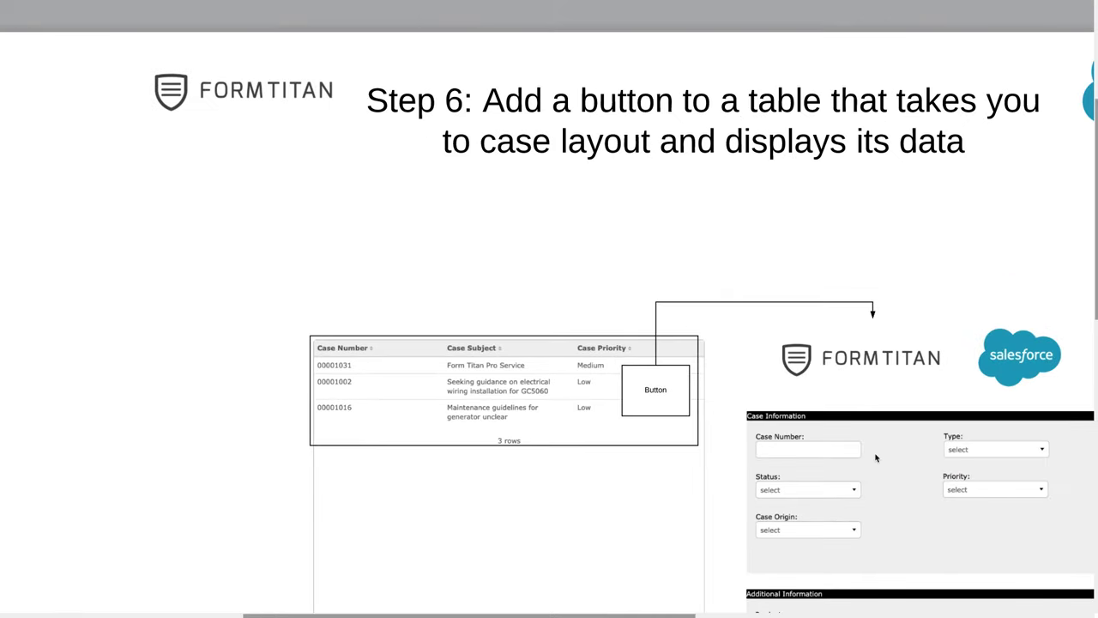
# - Switch to the FormTitan form builder and delete the Homepage label from page 1
pyautogui.press('Escape')
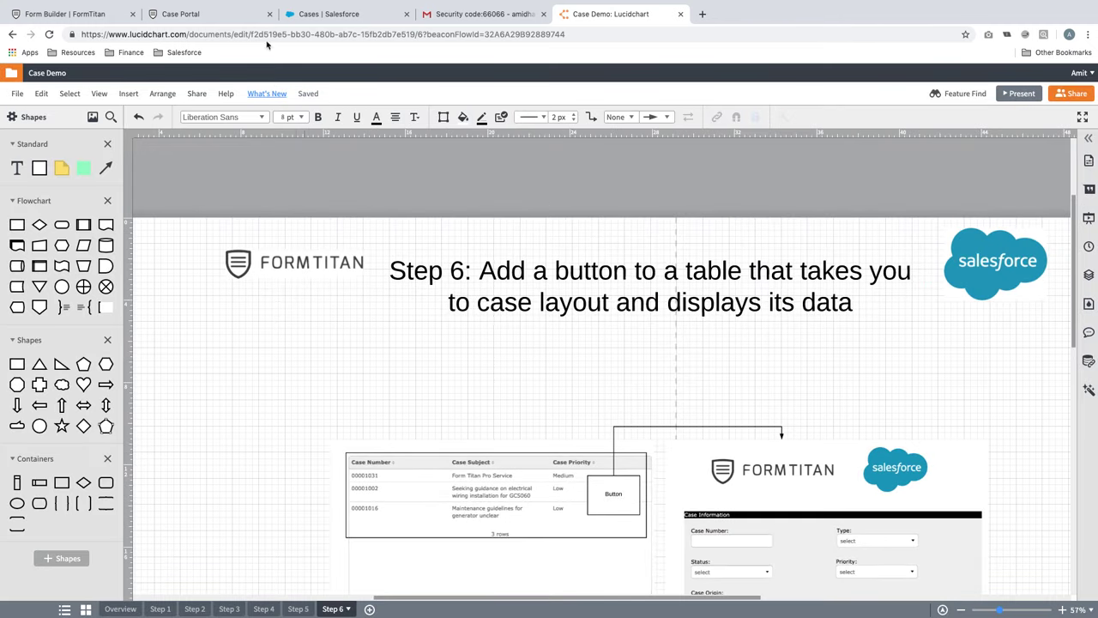
pyautogui.click(196, 14)
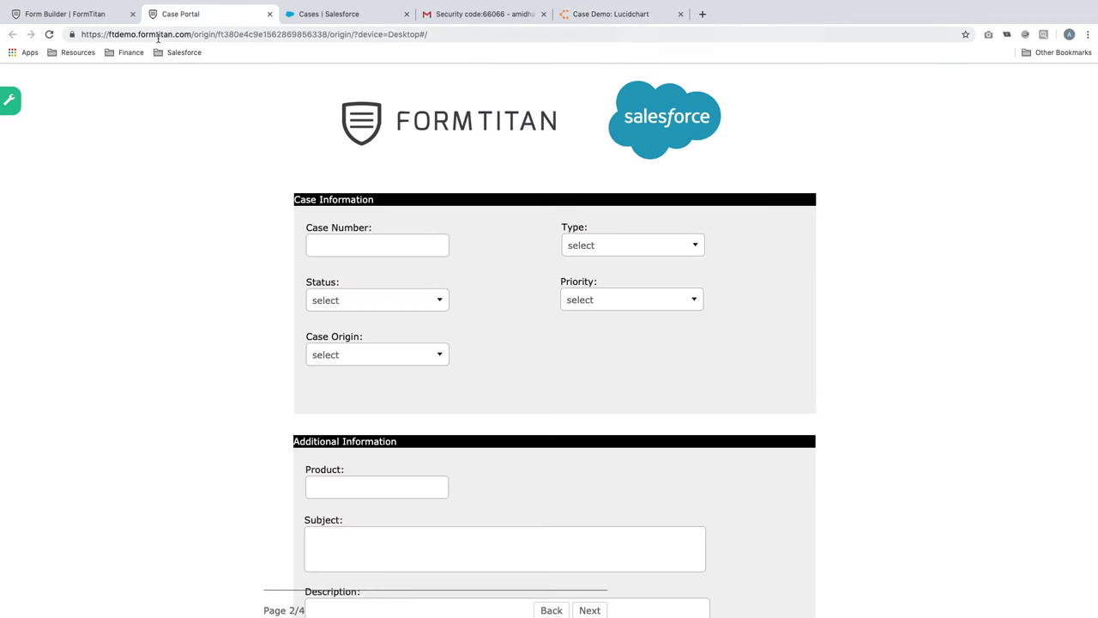
pyautogui.click(86, 16)
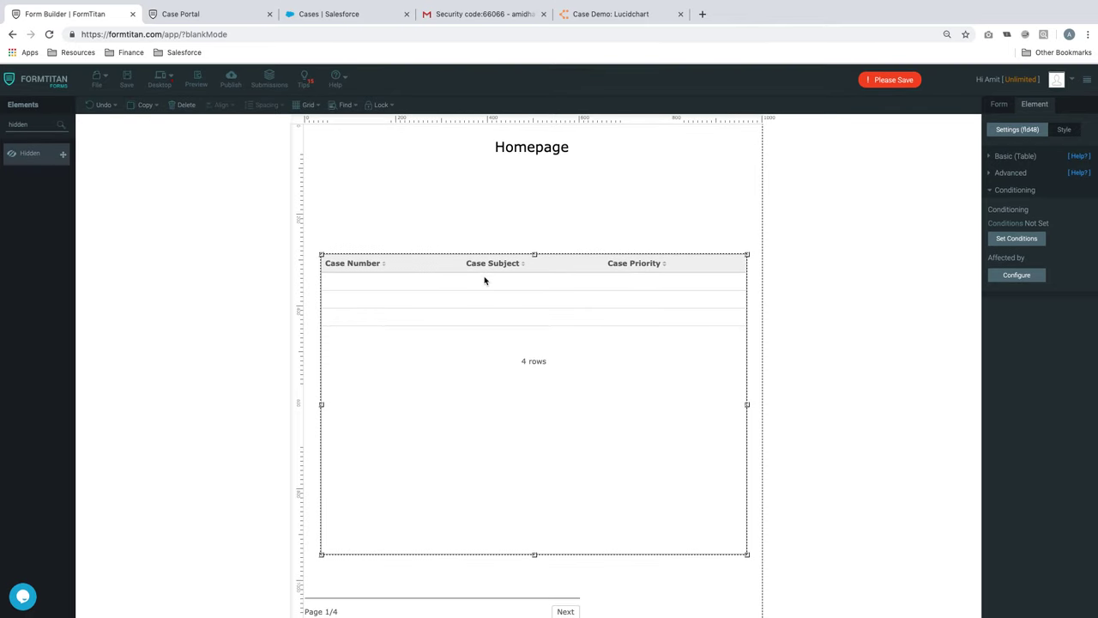
pyautogui.click(546, 147)
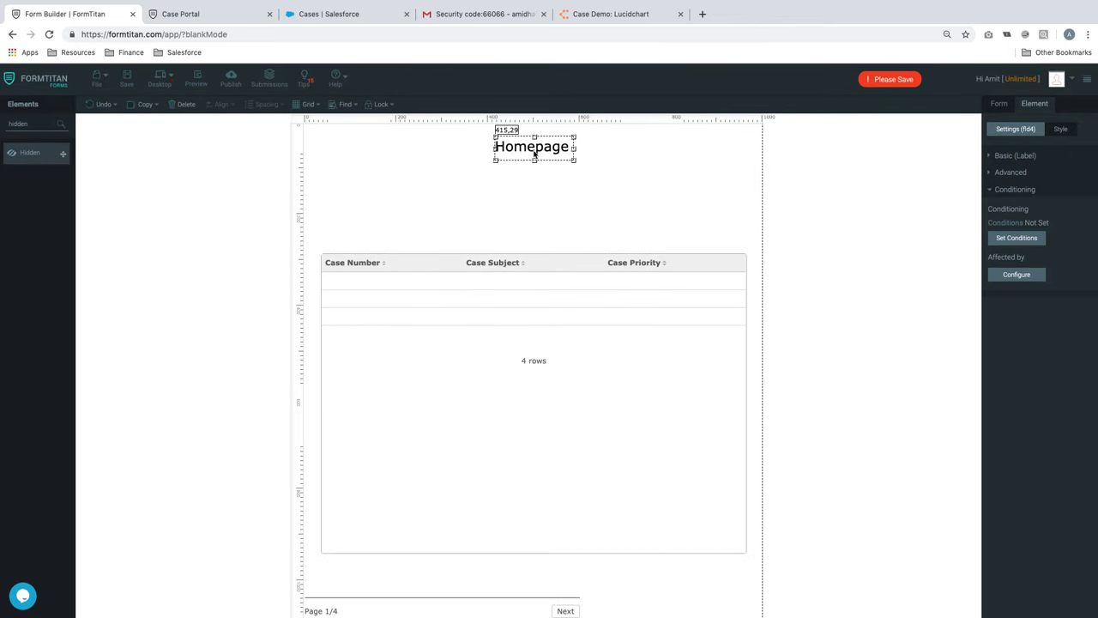
pyautogui.click(429, 157)
pyautogui.click(545, 149)
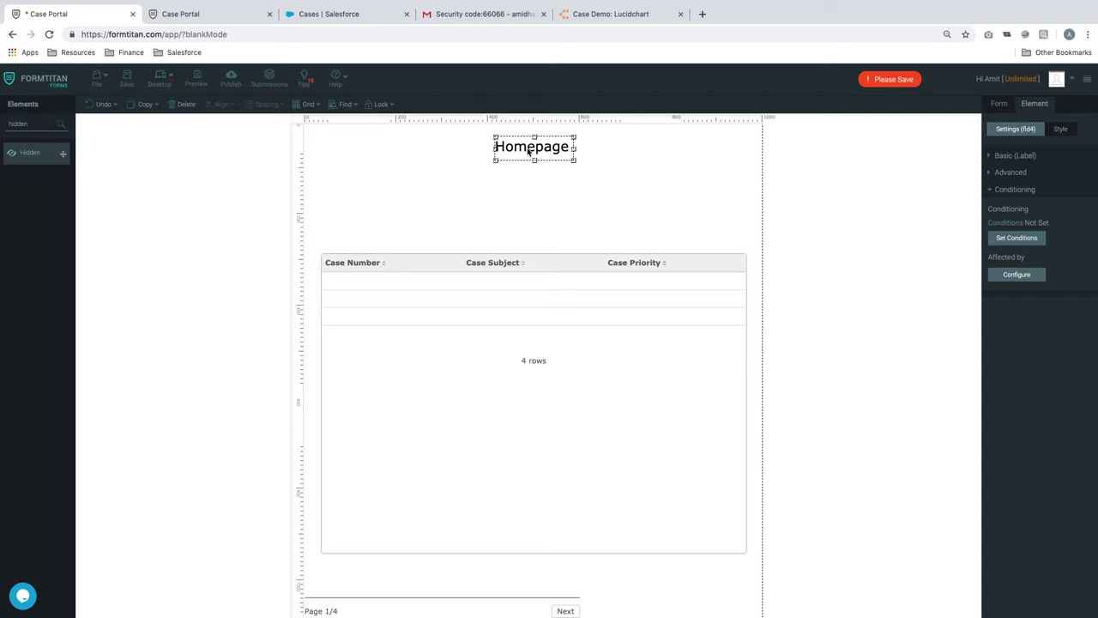
pyautogui.click(183, 111)
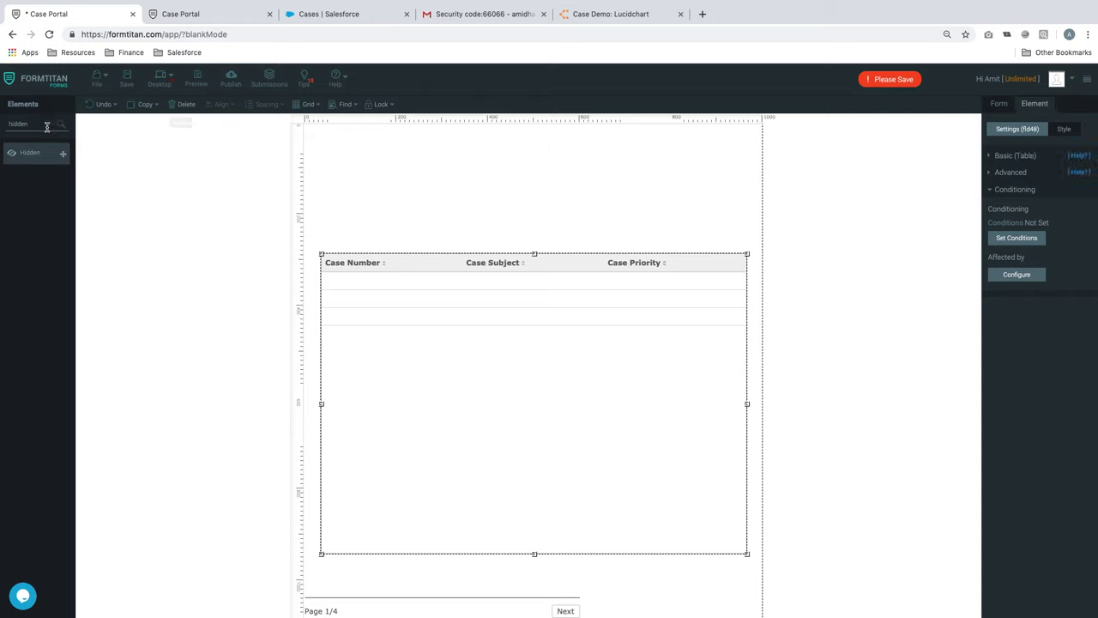
# - Add an image element above the table using the uploaded file download.png and enlarge the FormTitan logo
pyautogui.moveTo(44, 125); pyautogui.dragTo(9, 120)
pyautogui.write('image')
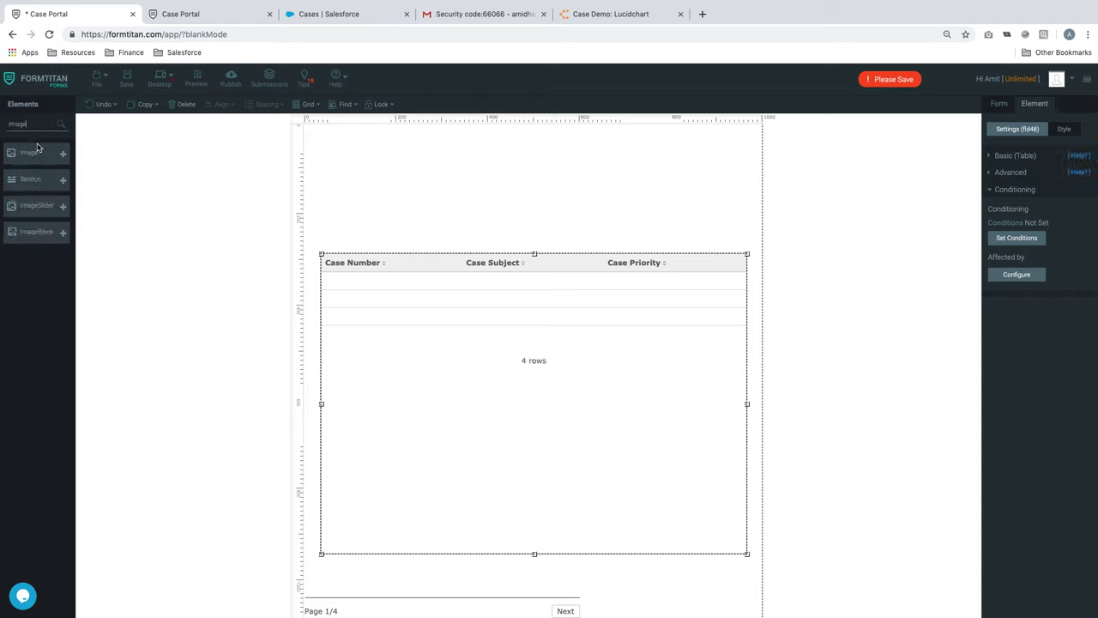
pyautogui.moveTo(60, 152); pyautogui.dragTo(461, 160)
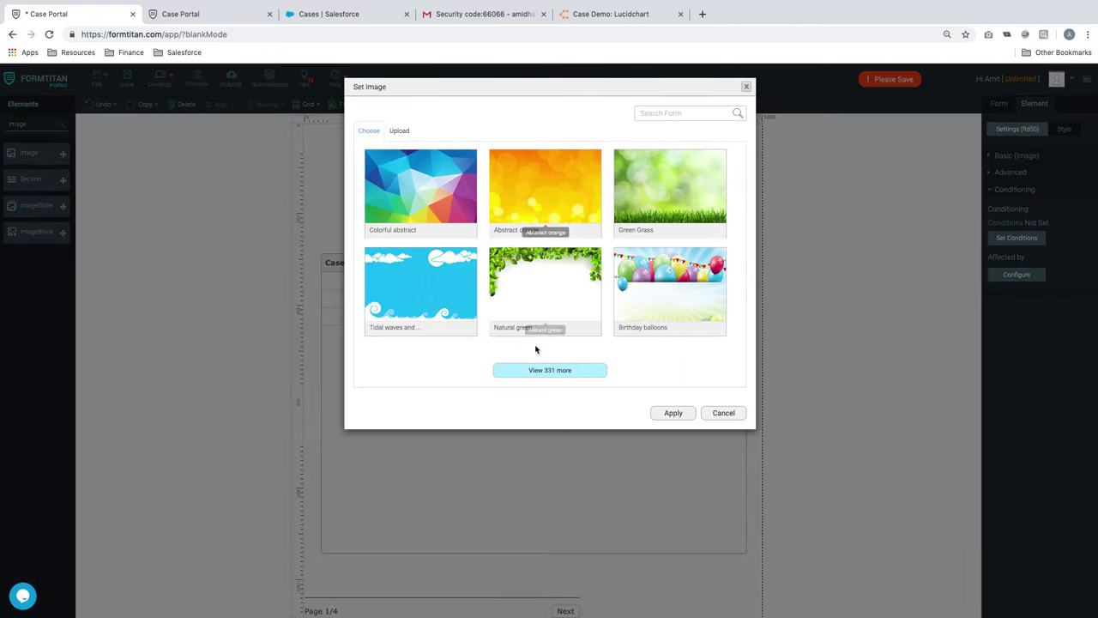
pyautogui.click(398, 130)
pyautogui.click(538, 221)
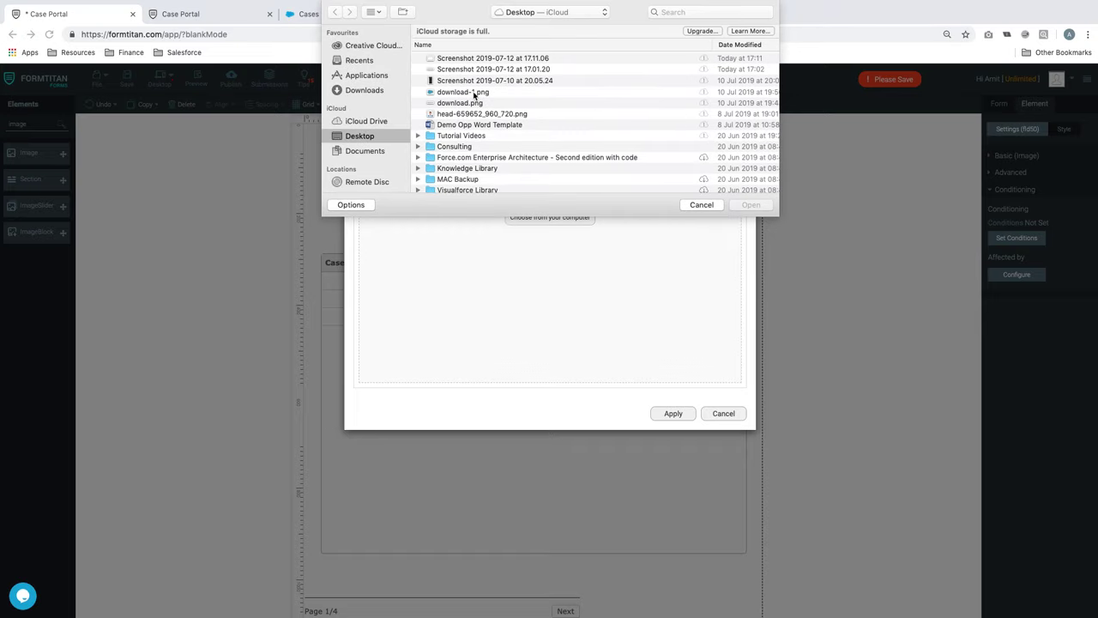
pyautogui.doubleClick(463, 103)
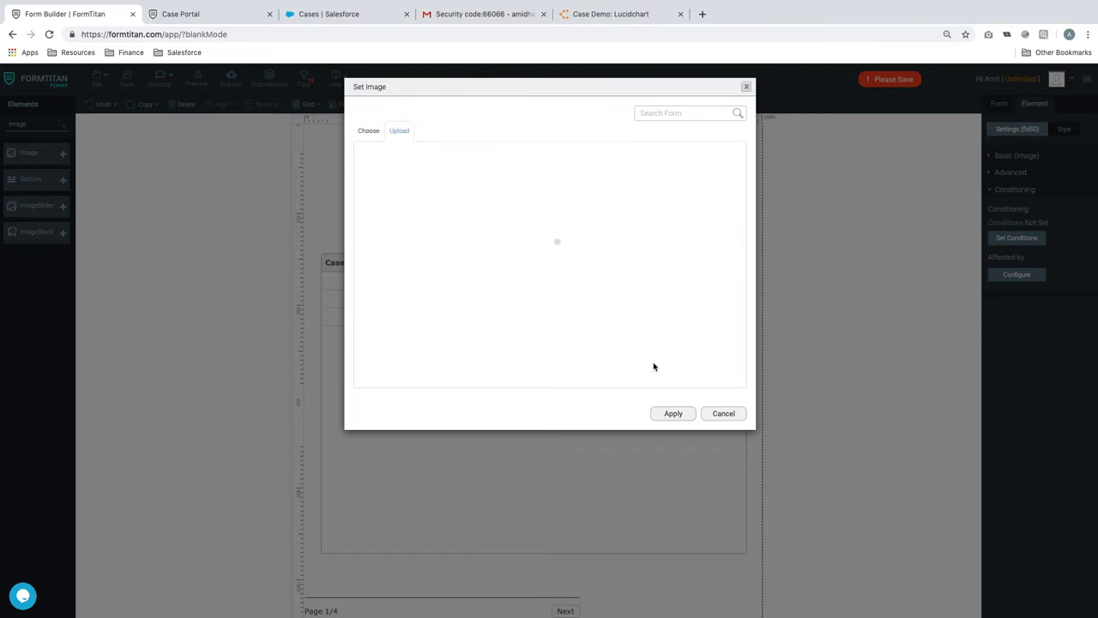
pyautogui.click(674, 413)
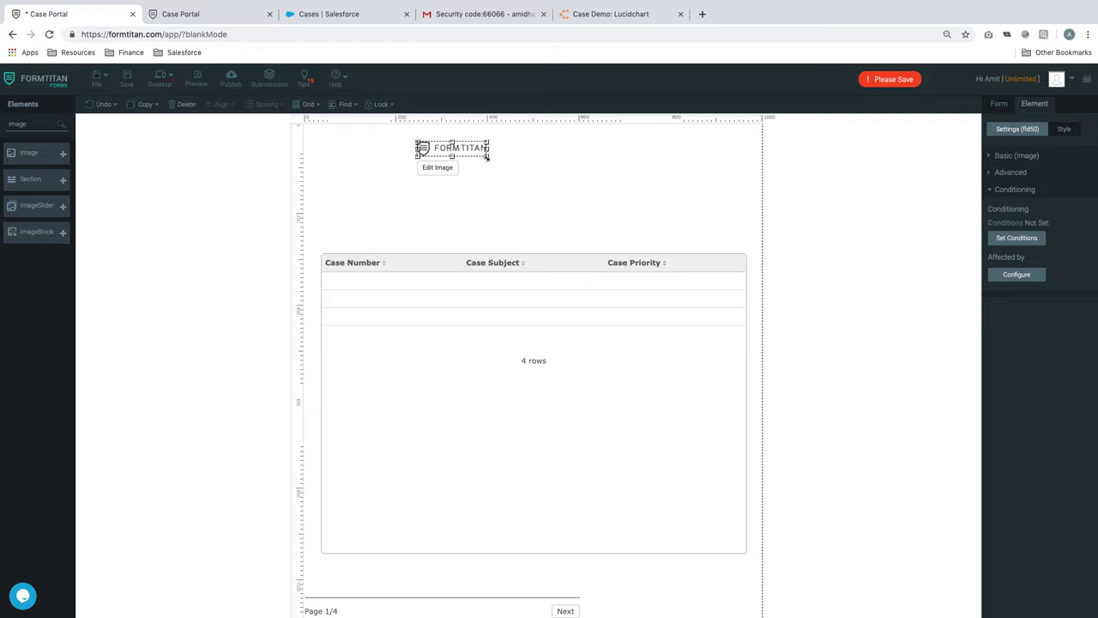
pyautogui.moveTo(536, 189); pyautogui.dragTo(471, 149)
pyautogui.click(633, 178)
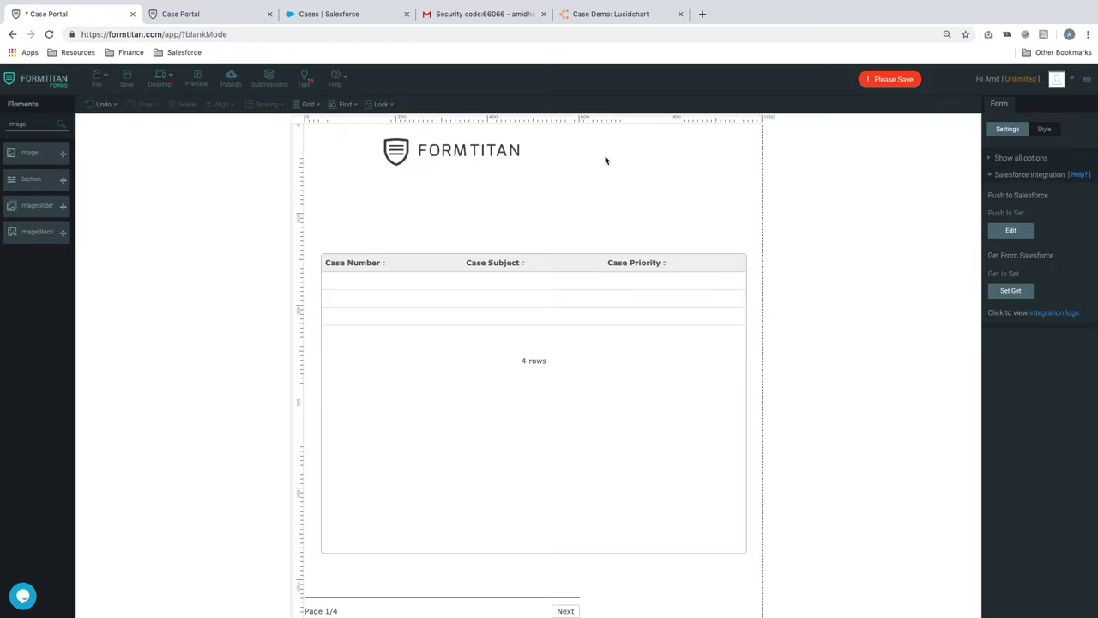
# - Add a second image element beside the FormTitan logo using the uploaded file download-1.png
pyautogui.moveTo(32, 152); pyautogui.dragTo(597, 155)
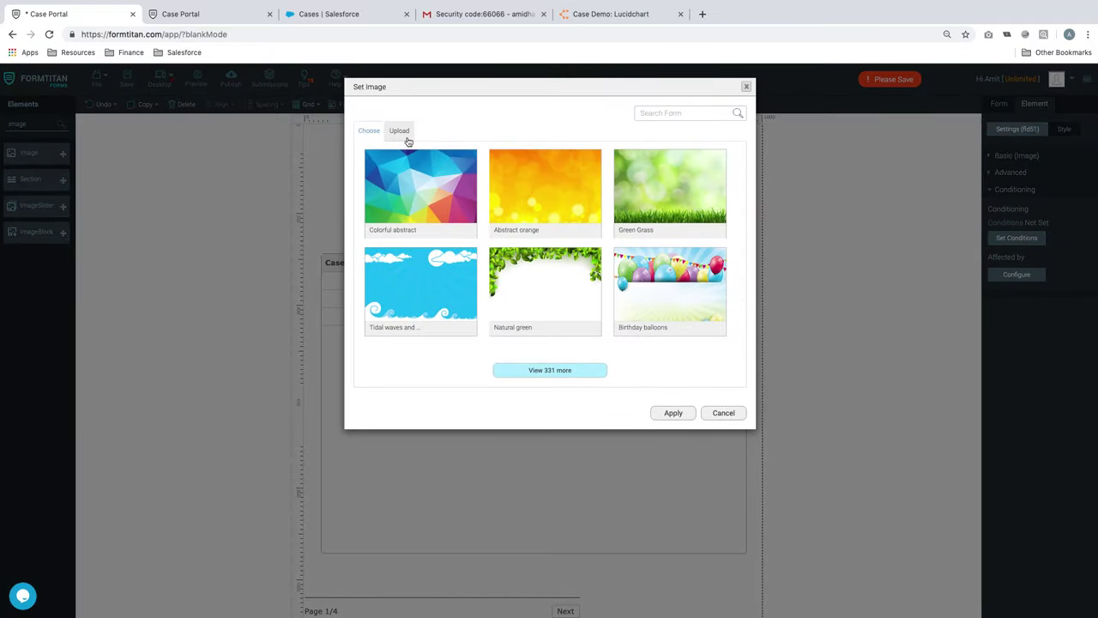
pyautogui.click(400, 131)
pyautogui.click(549, 218)
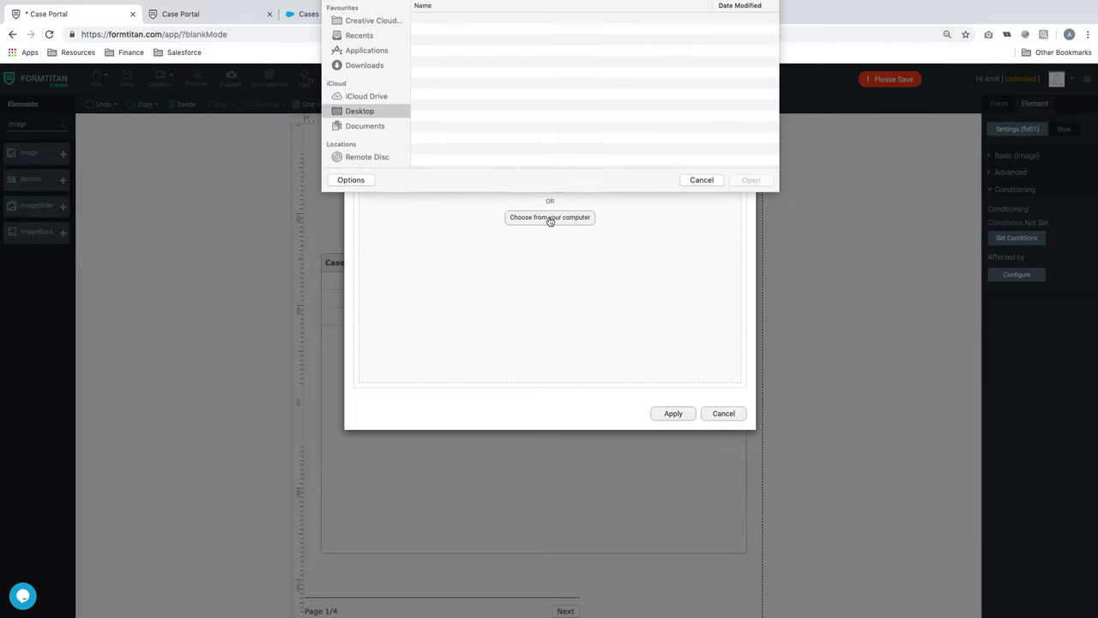
pyautogui.doubleClick(464, 92)
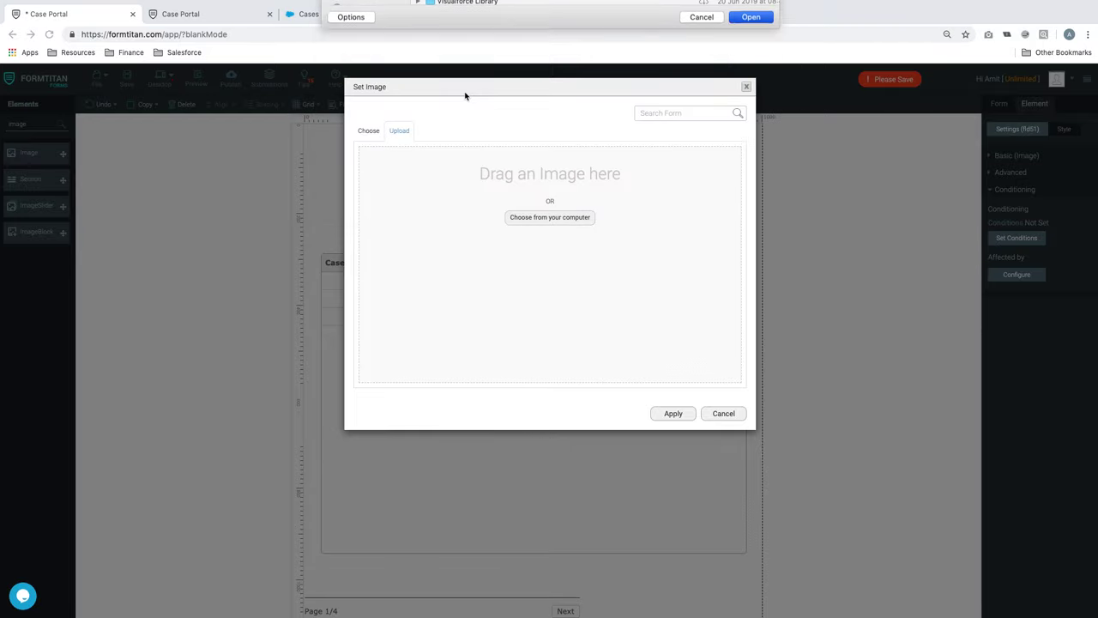
pyautogui.click(670, 416)
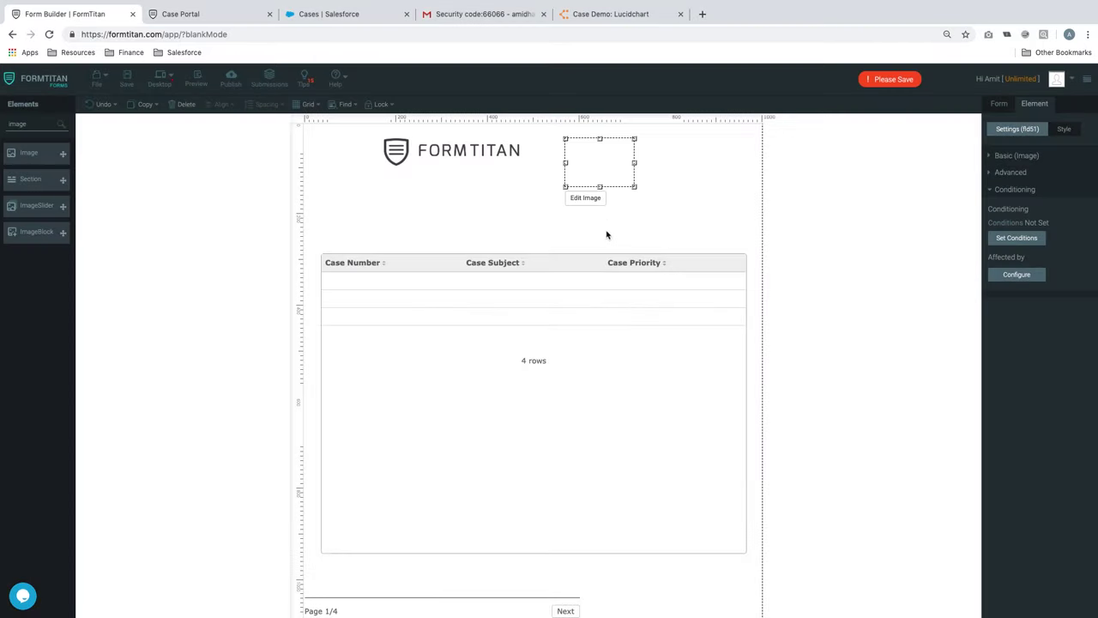
# - Reposition the FormTitan and Salesforce logos so they line up in the page header
pyautogui.click(681, 167)
pyautogui.moveTo(512, 150)
pyautogui.mouseDown()
pyautogui.moveTo(501, 168)
pyautogui.moveTo(510, 155)
pyautogui.mouseUp()
pyautogui.moveTo(602, 171); pyautogui.dragTo(605, 163)
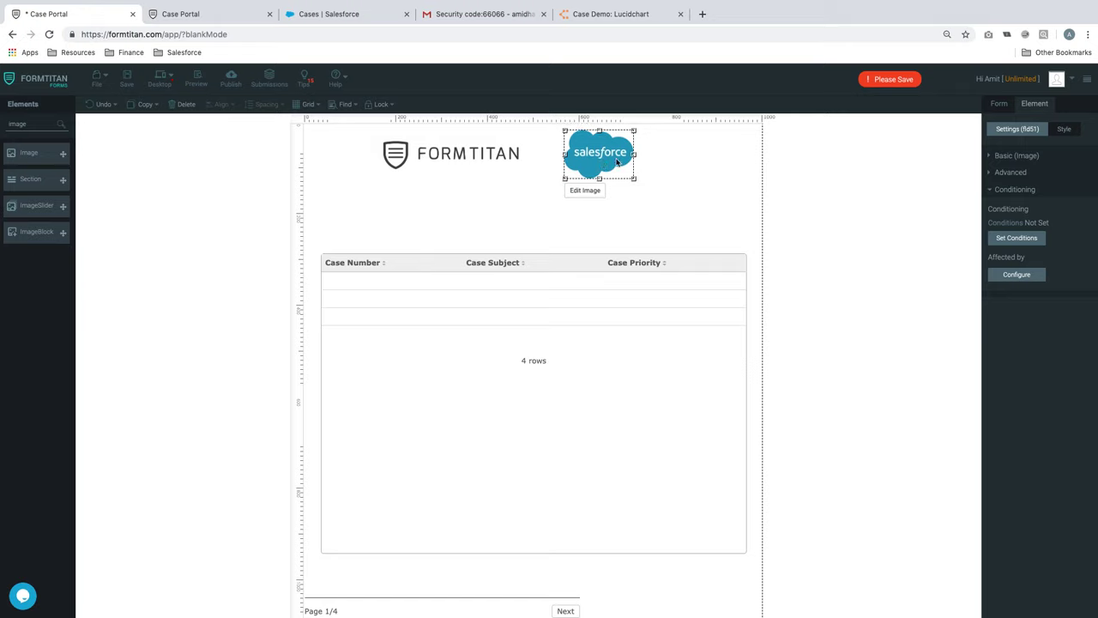
pyautogui.click(760, 164)
# - Add a label element between the logos and the table with the text "Your Cases"
pyautogui.moveTo(46, 124); pyautogui.dragTo(515, 224)
pyautogui.write('label')
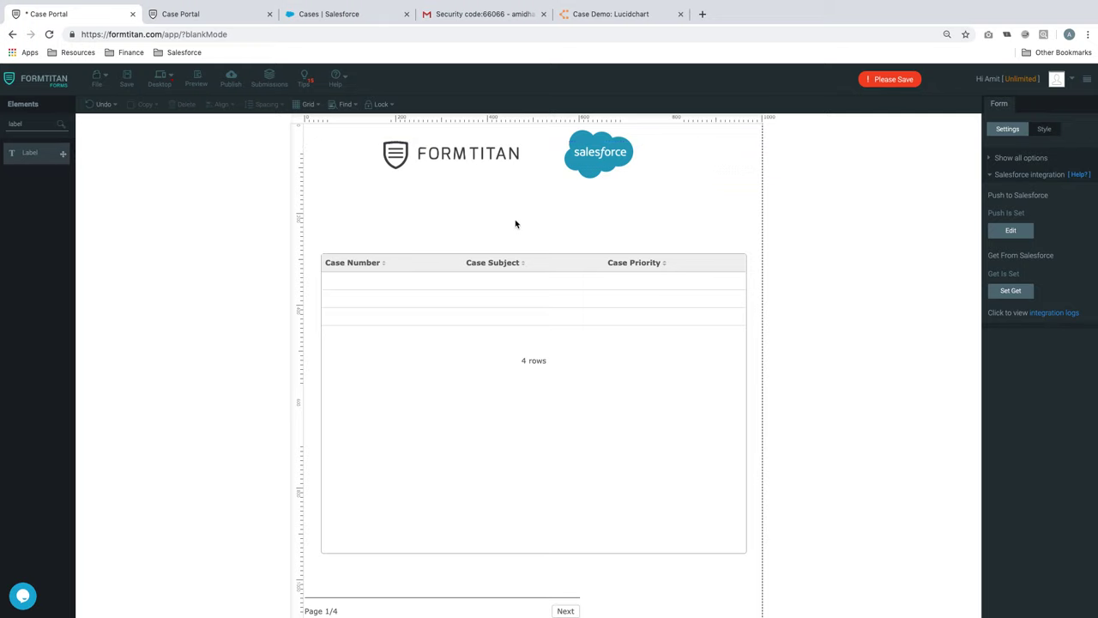
pyautogui.click(1012, 156)
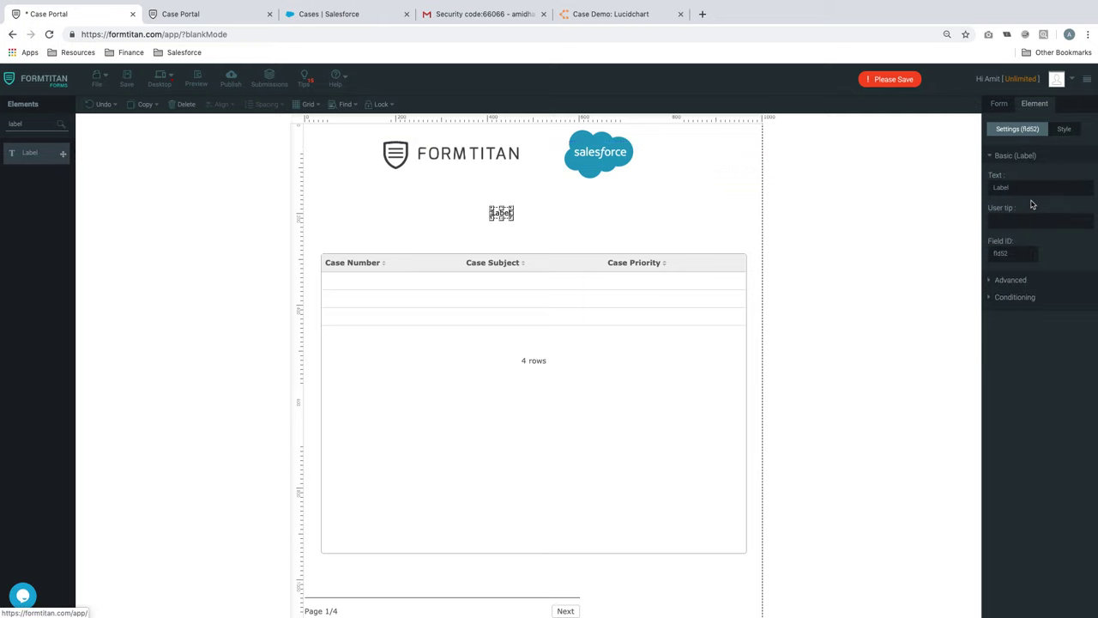
pyautogui.doubleClick(1024, 187)
pyautogui.write('Y')
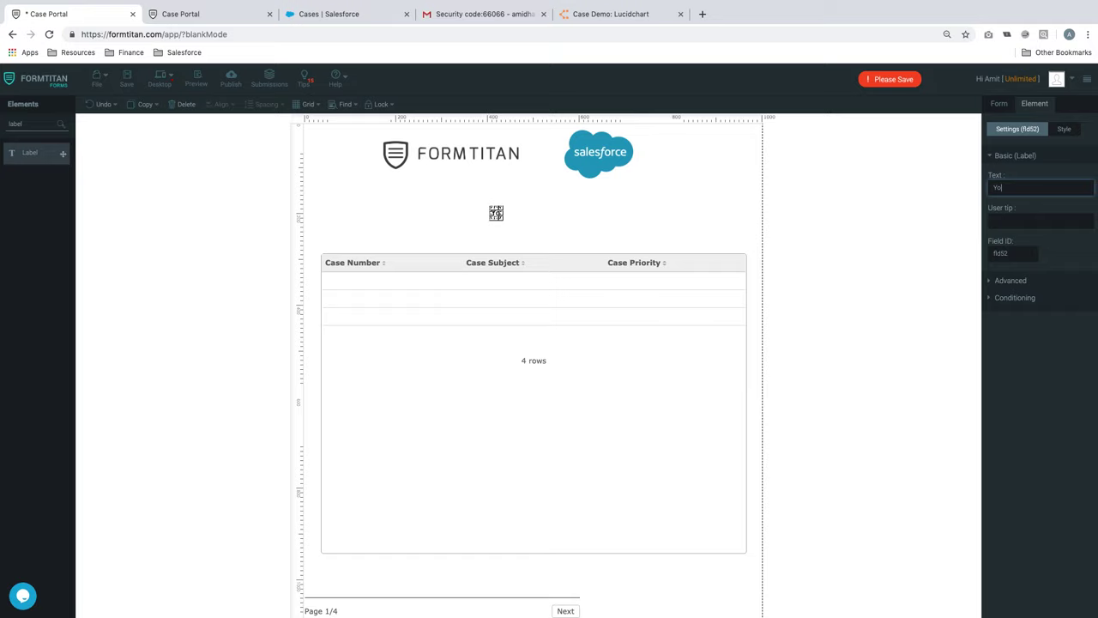
pyautogui.write('o')
pyautogui.press('BackSpace')
pyautogui.press('BackSpace')
pyautogui.write('Your Cases')
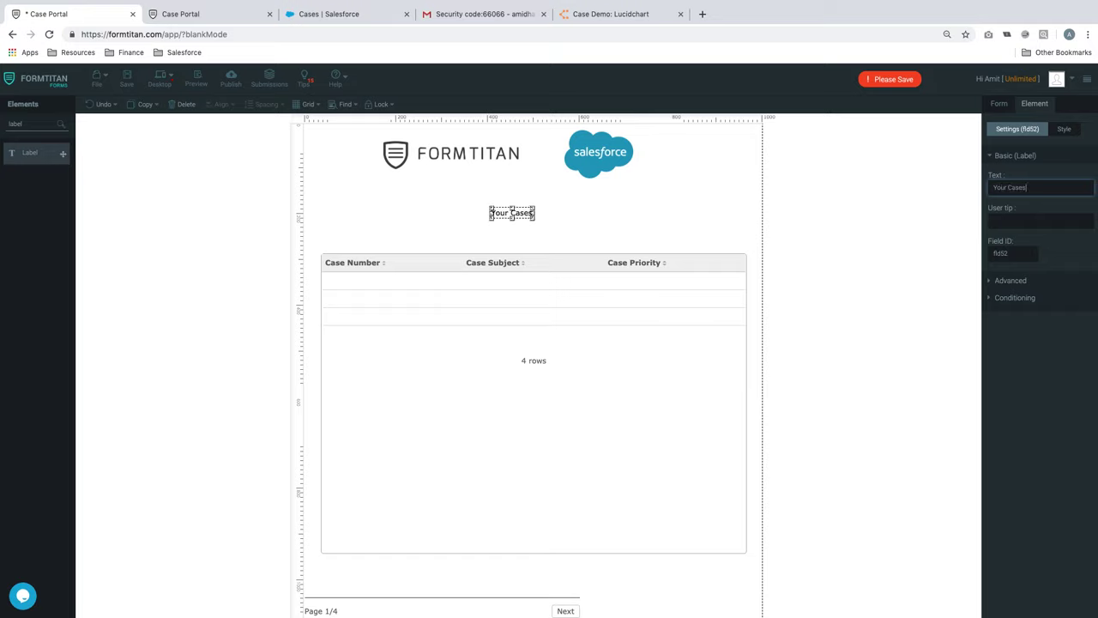
# - Set the "Your Cases" label's font size to 30 px and make it underlined and bold
pyautogui.click(1066, 128)
pyautogui.click(1002, 179)
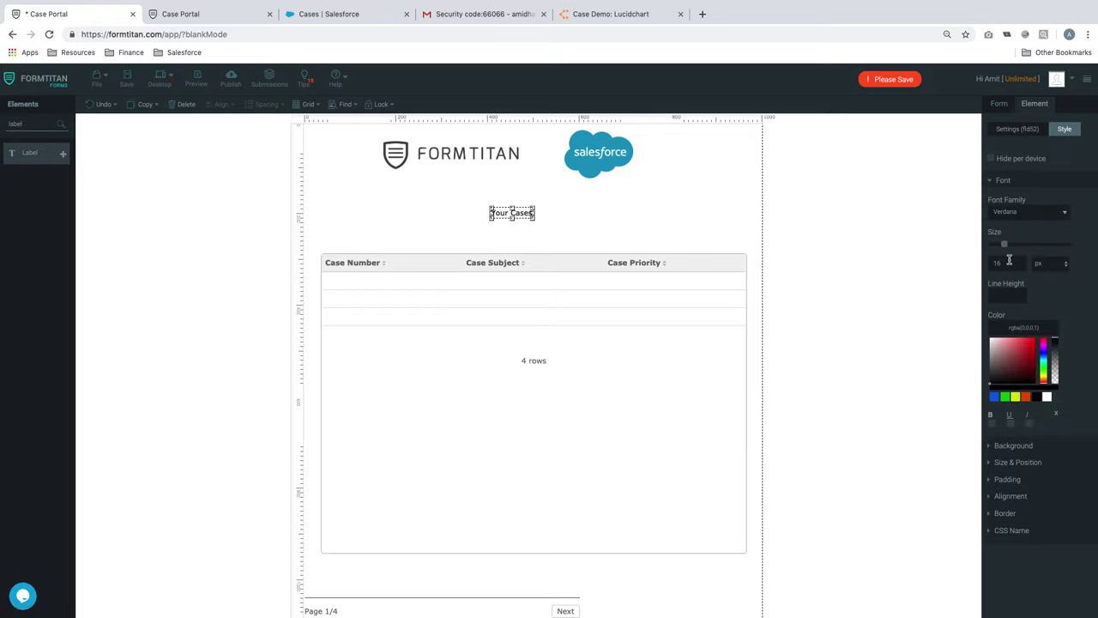
pyautogui.moveTo(1011, 260); pyautogui.dragTo(961, 265)
pyautogui.write('30')
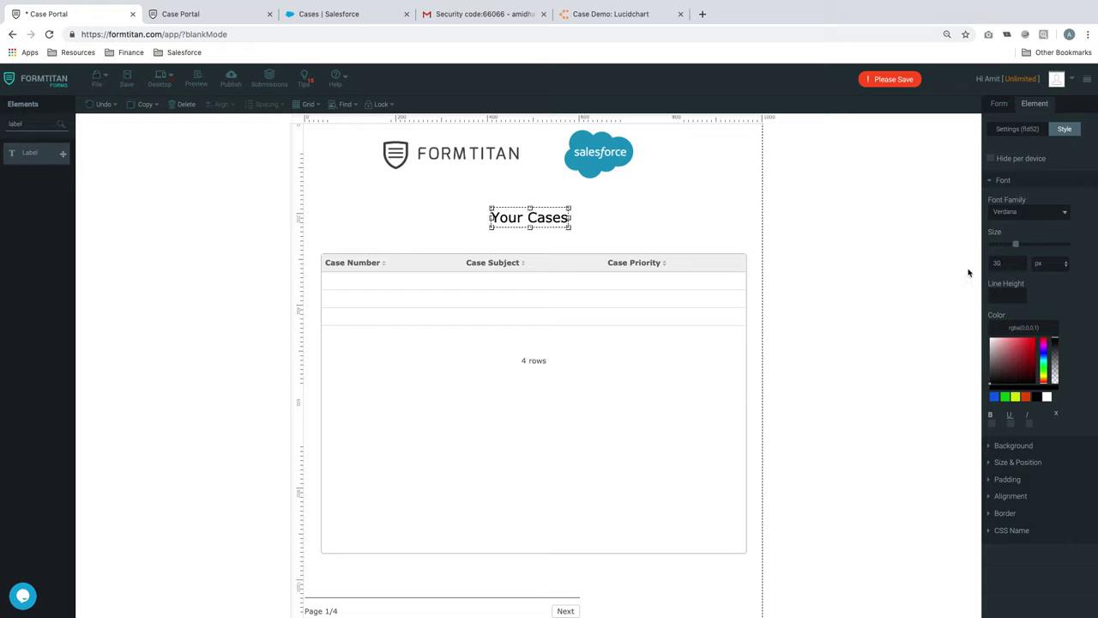
pyautogui.click(1010, 420)
pyautogui.click(993, 424)
pyautogui.click(626, 211)
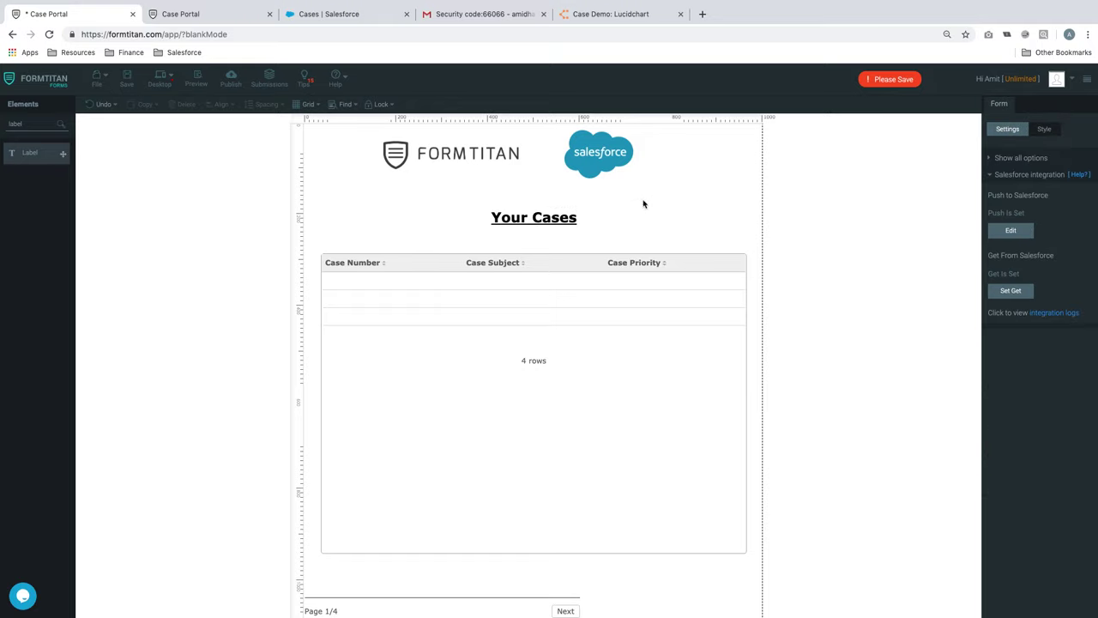
# - Move the "Your Cases" heading slightly to the left, beneath the two logos
pyautogui.click(565, 225)
pyautogui.moveTo(566, 226); pyautogui.dragTo(553, 225)
pyautogui.click(648, 217)
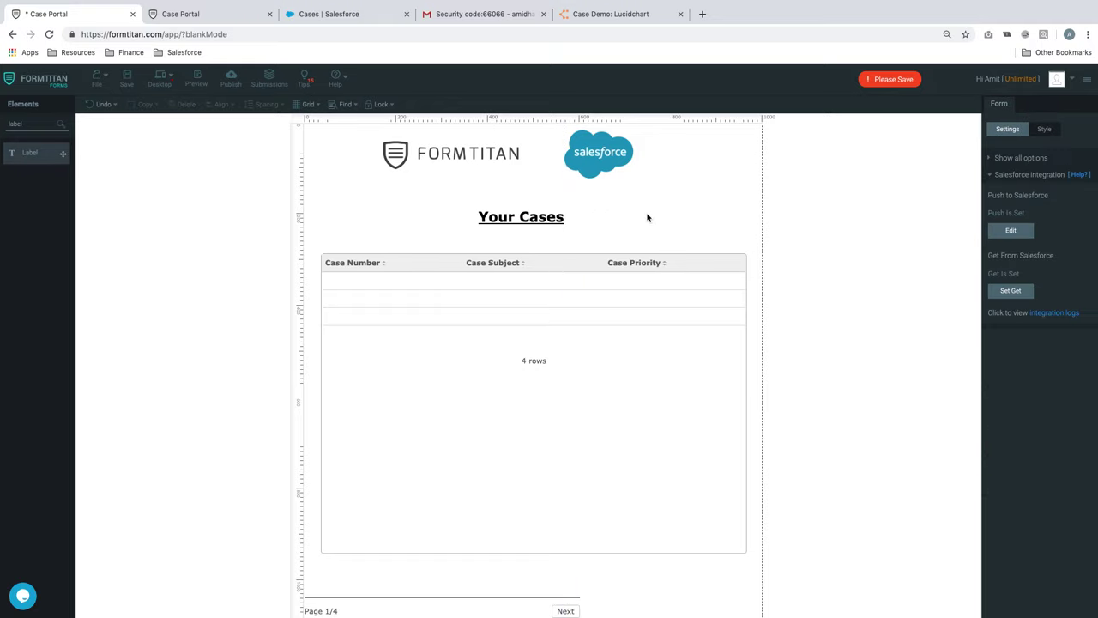
# - View the case layout on page 2 of the form and return to page 1
pyautogui.click(652, 334)
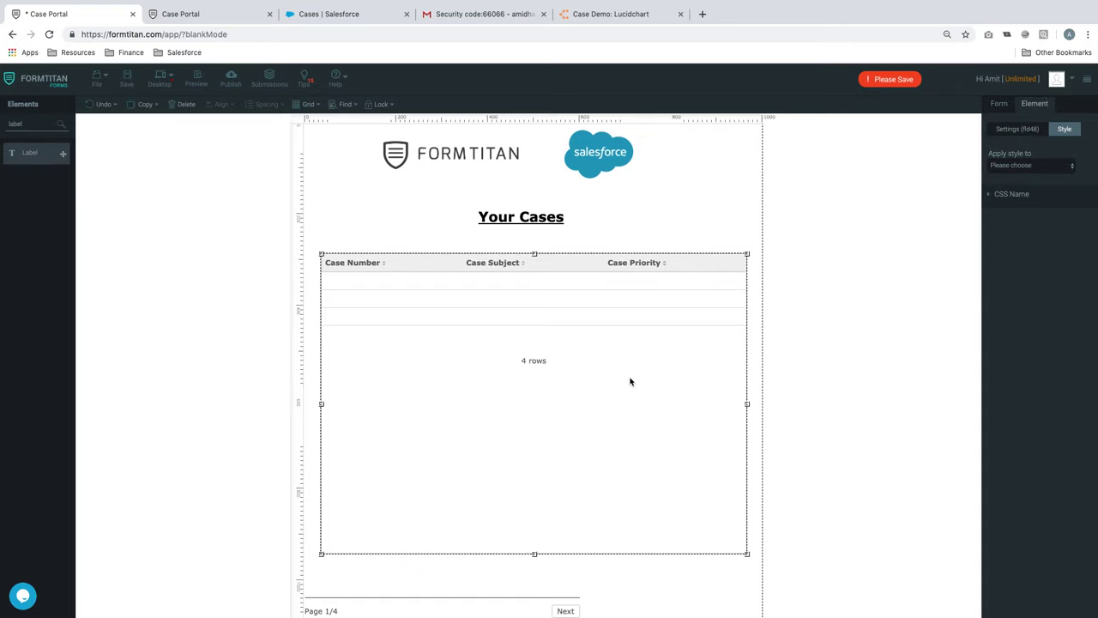
pyautogui.click(565, 611)
pyautogui.click(571, 594)
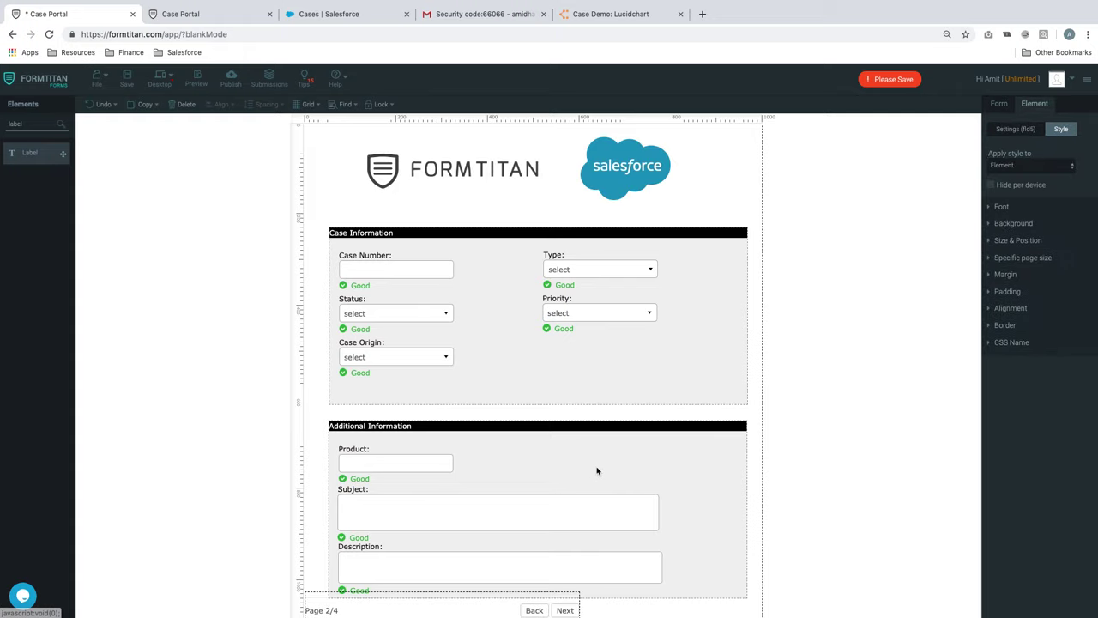
pyautogui.click(528, 611)
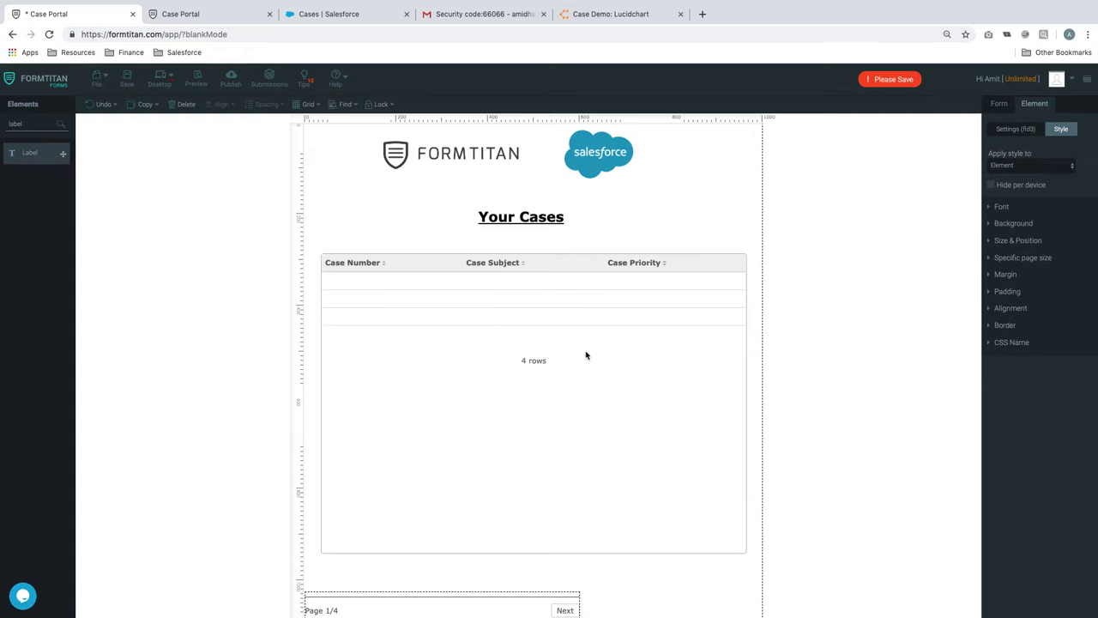
# - Enable custom actions in the advanced settings of the cases table
pyautogui.click(644, 362)
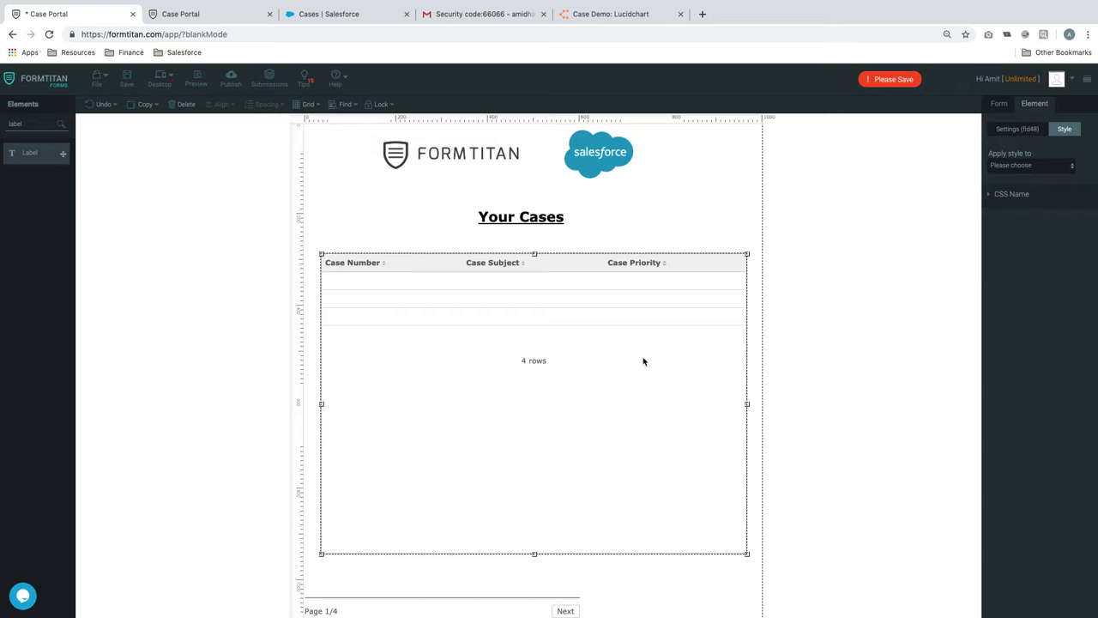
pyautogui.click(1016, 131)
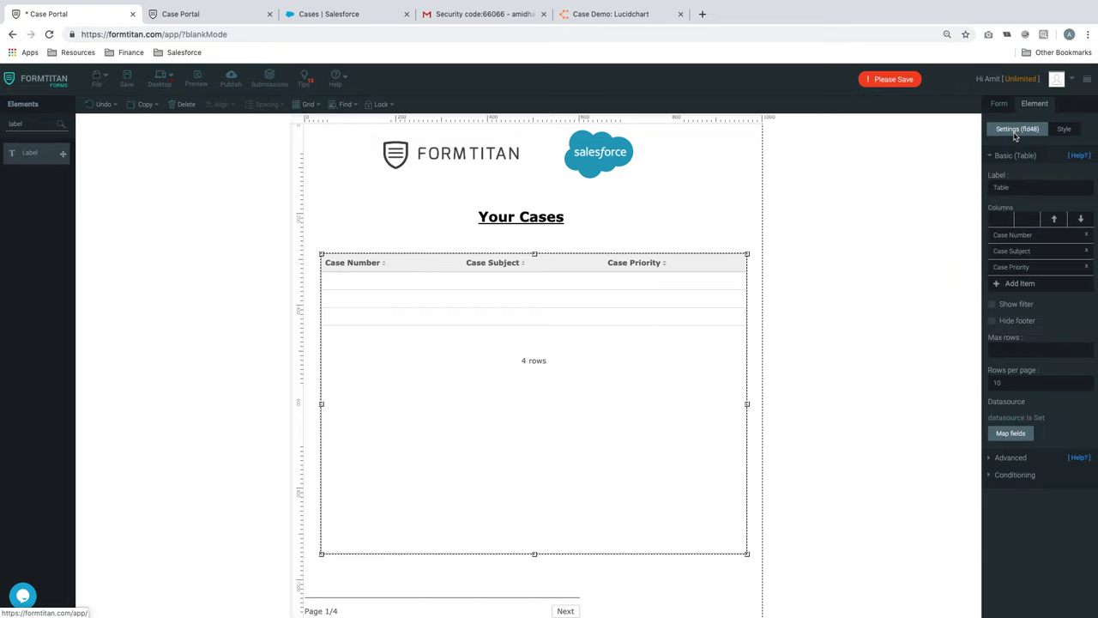
pyautogui.click(1021, 462)
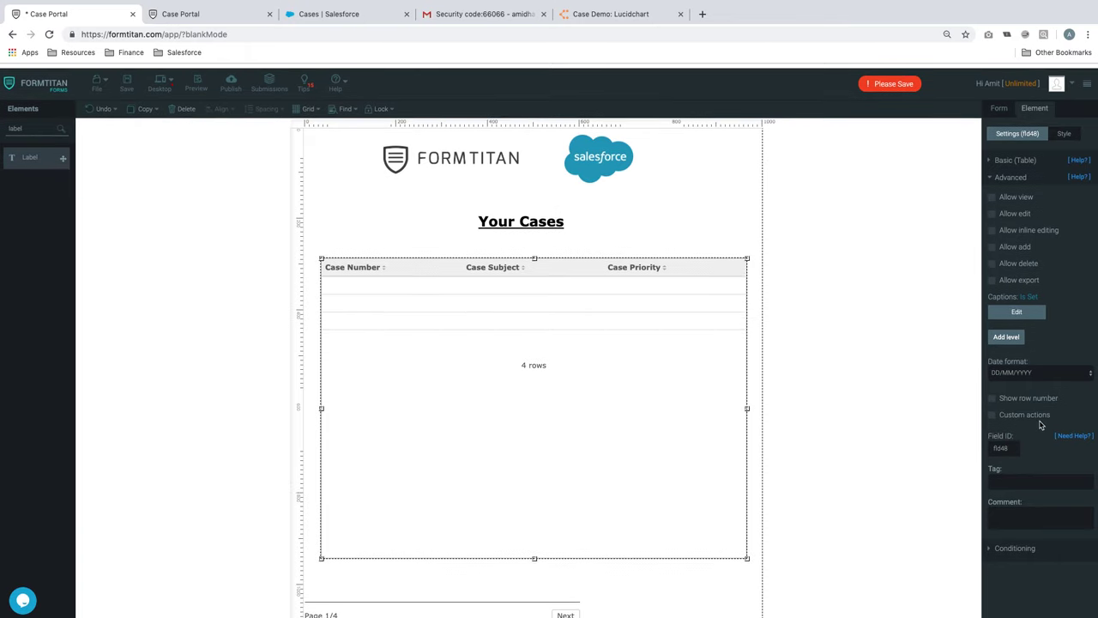
pyautogui.click(1006, 173)
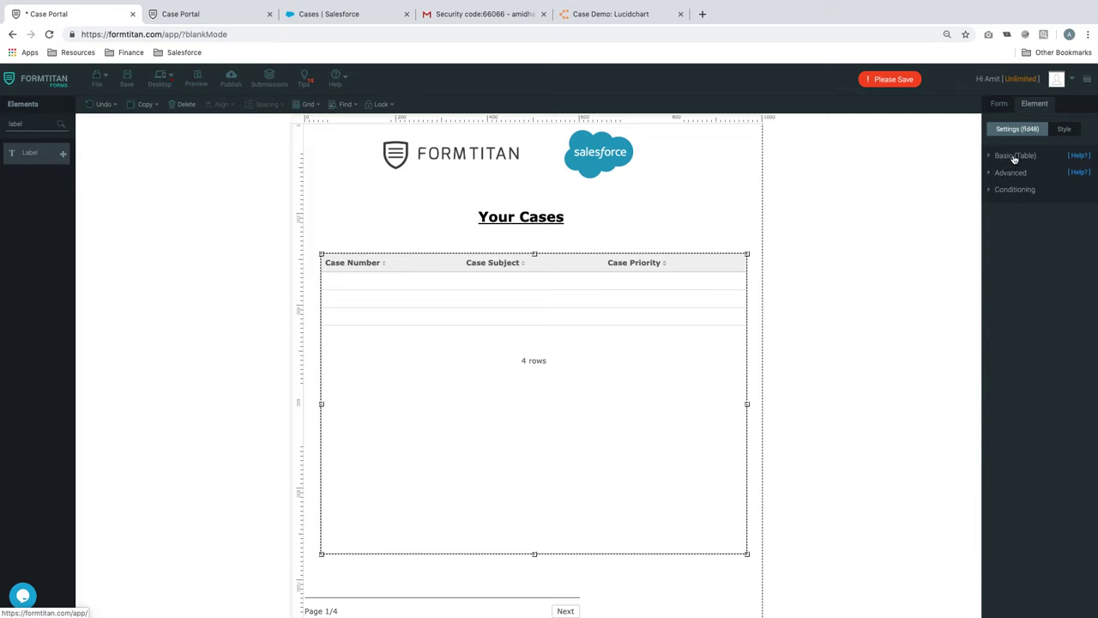
pyautogui.click(1014, 157)
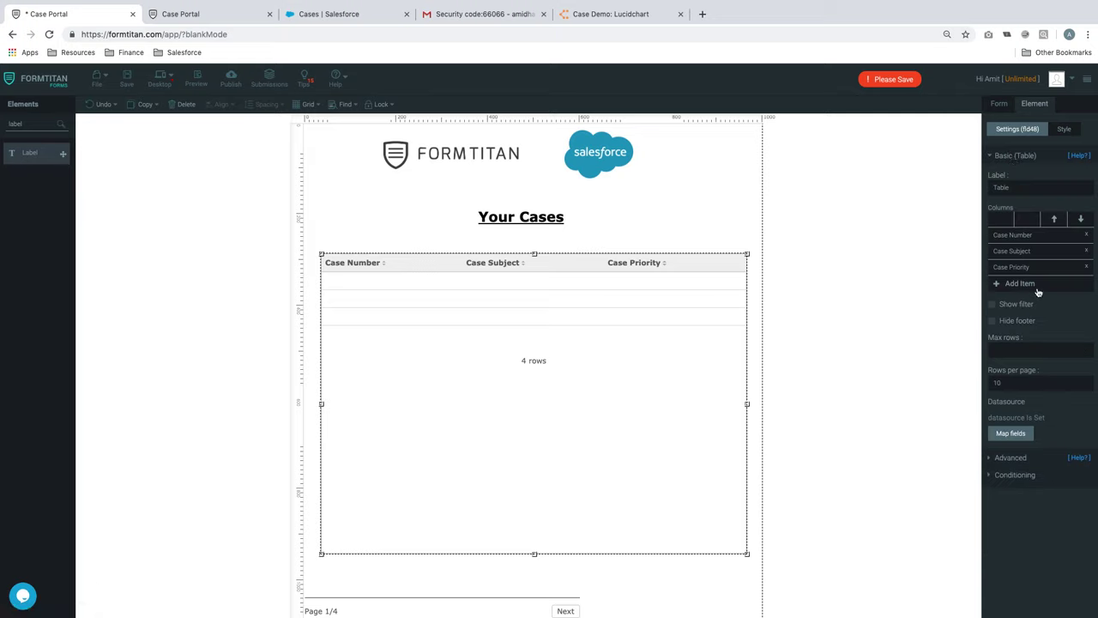
pyautogui.click(1012, 458)
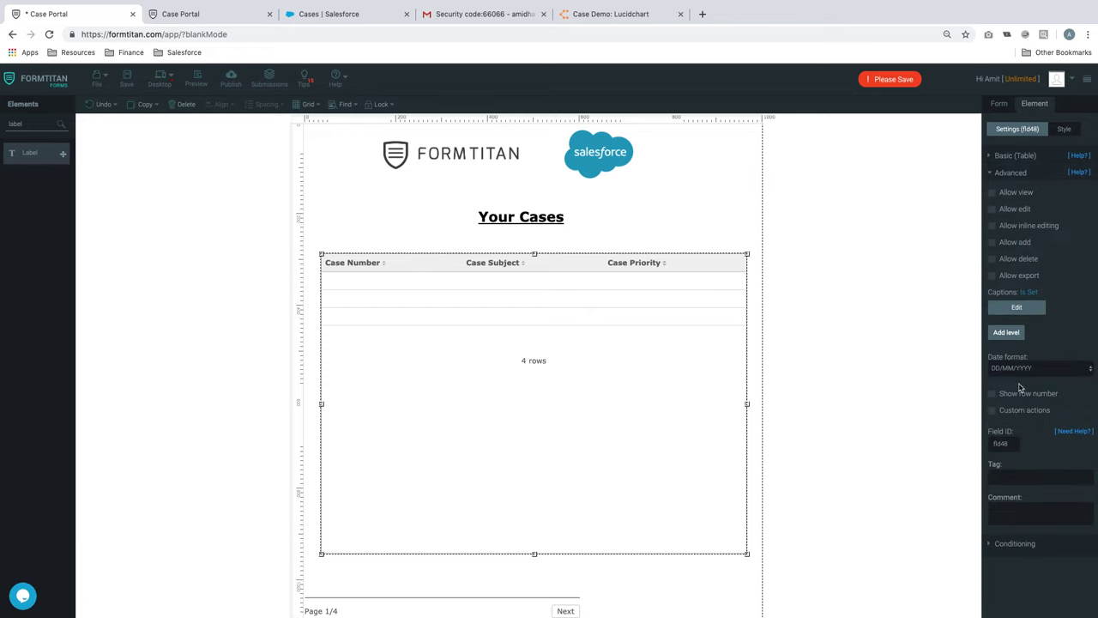
pyautogui.click(996, 414)
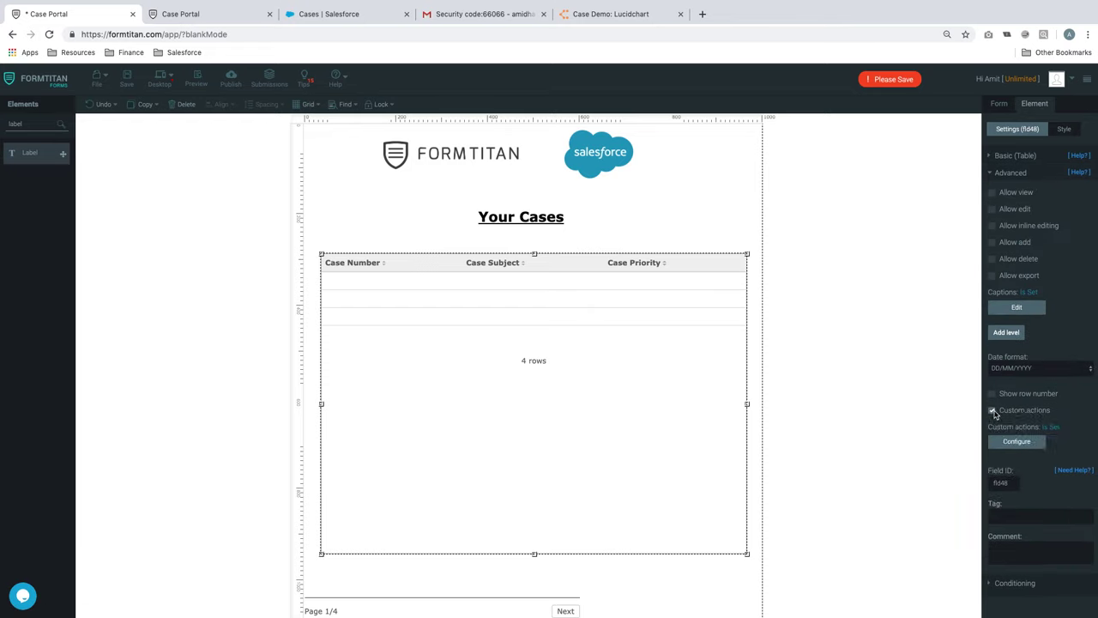
# - Add a custom action named "Click Here" to the cases table, leaving its tooltip empty
pyautogui.click(1020, 443)
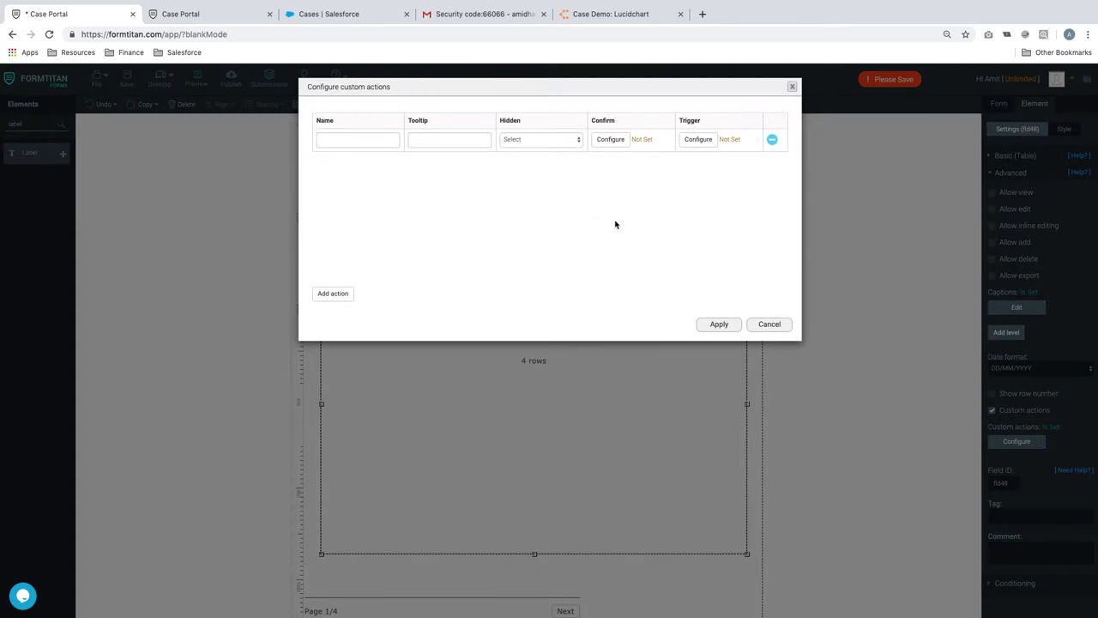
pyautogui.click(368, 142)
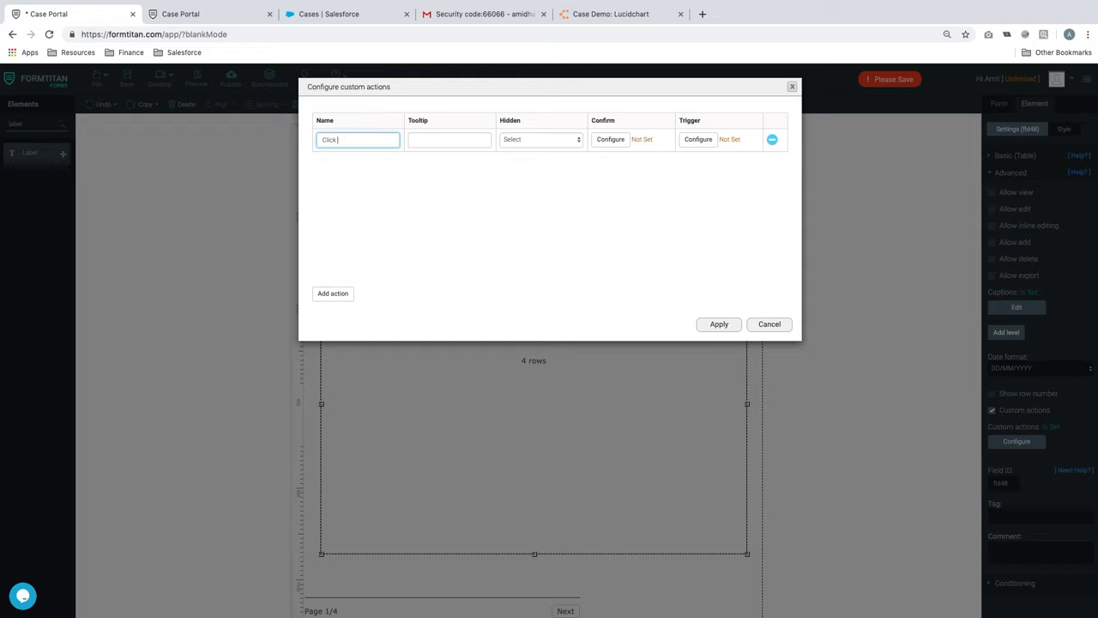
pyautogui.click(476, 140)
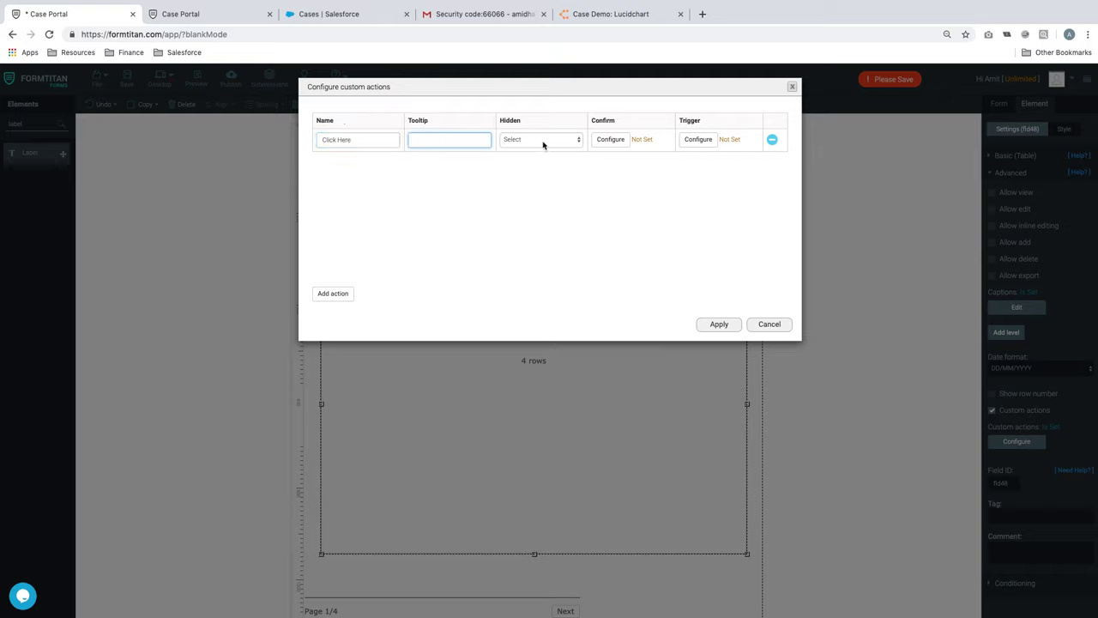
pyautogui.click(717, 326)
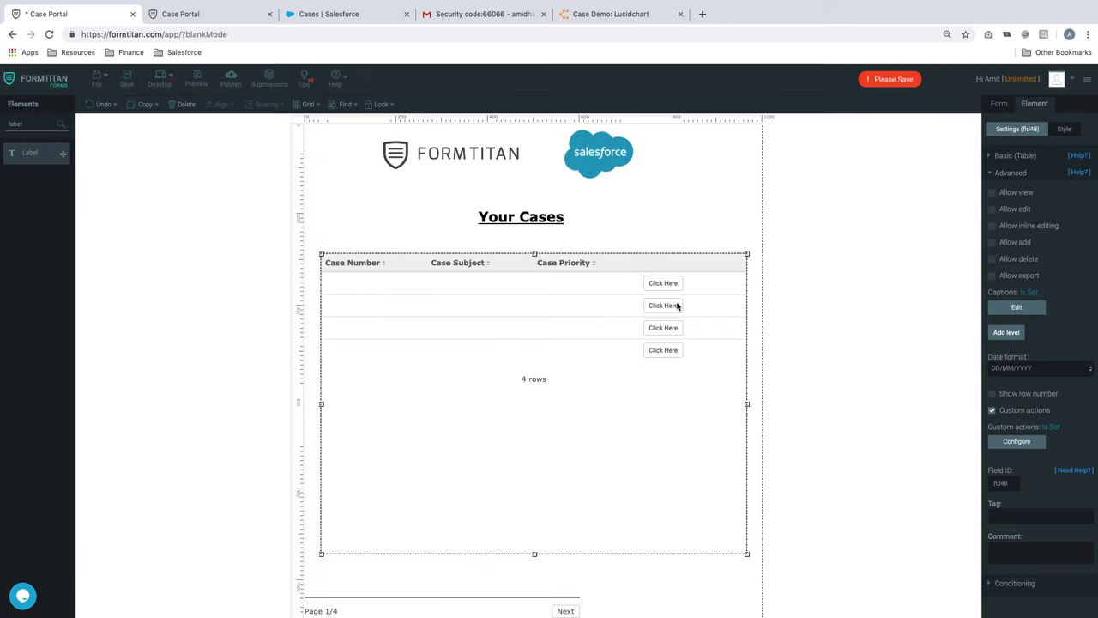
# - Style the table's "Click Here" buttons with a black background and white font color
pyautogui.click(1068, 132)
pyautogui.click(1036, 165)
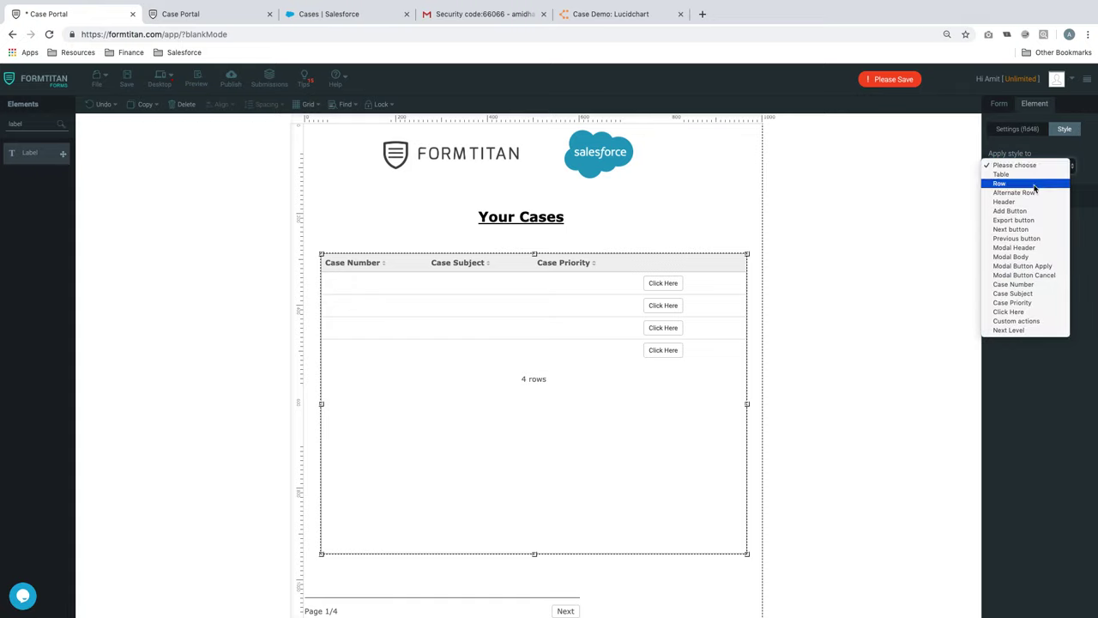
pyautogui.click(1033, 312)
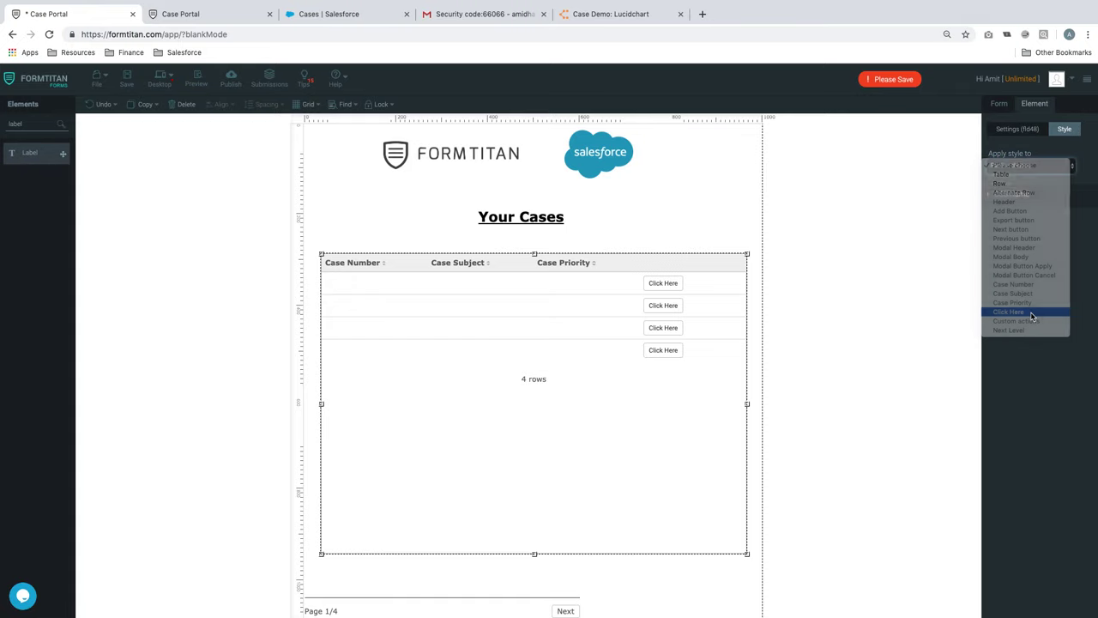
pyautogui.click(1028, 228)
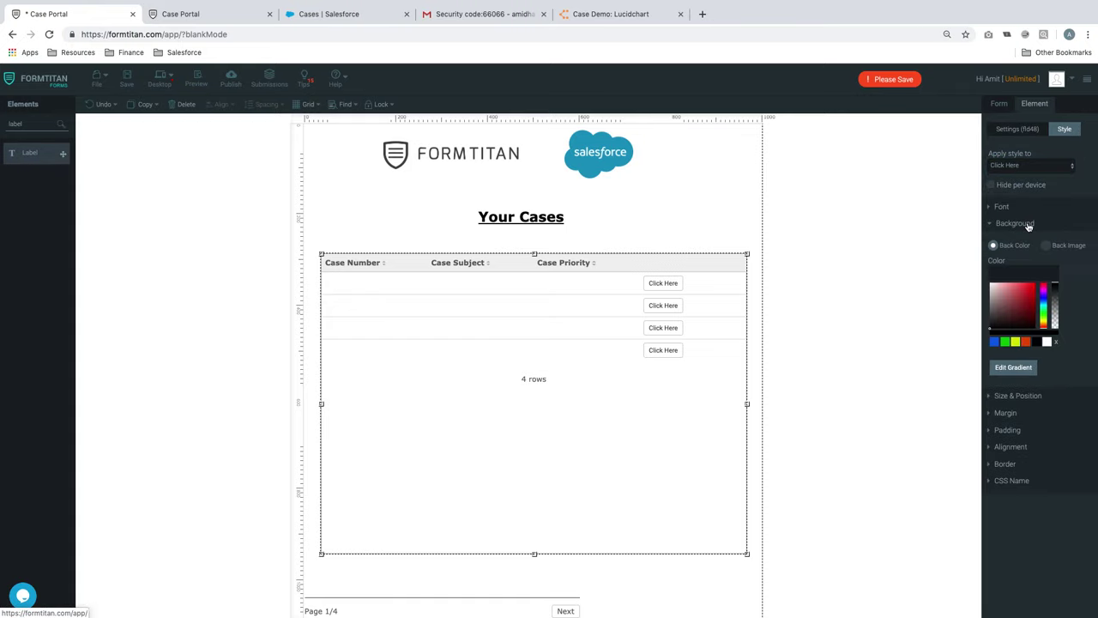
pyautogui.click(1038, 342)
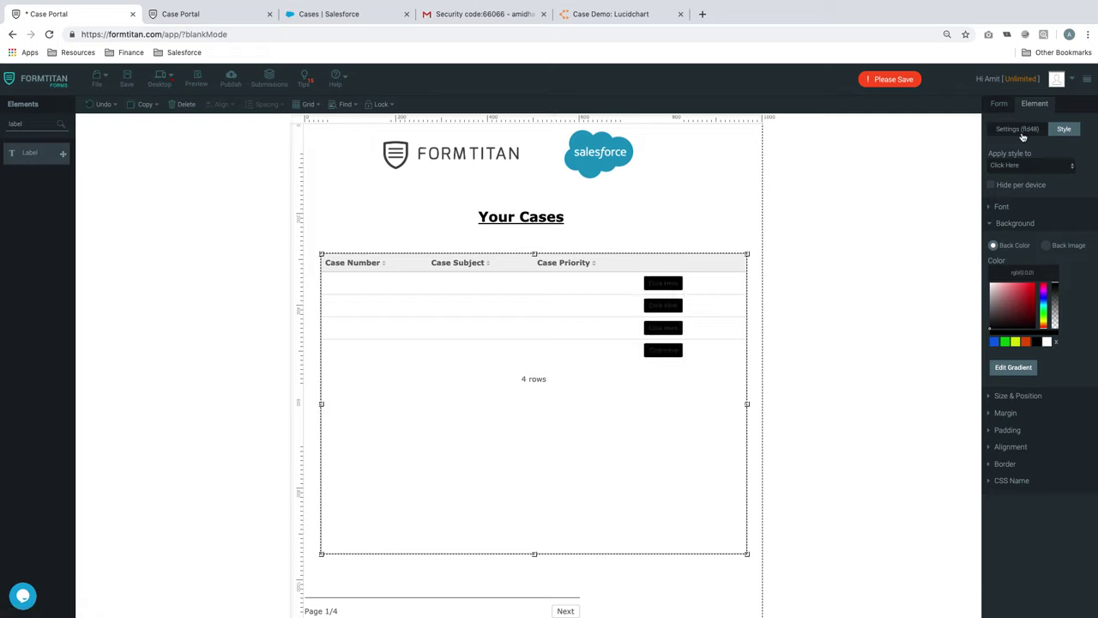
pyautogui.click(1004, 207)
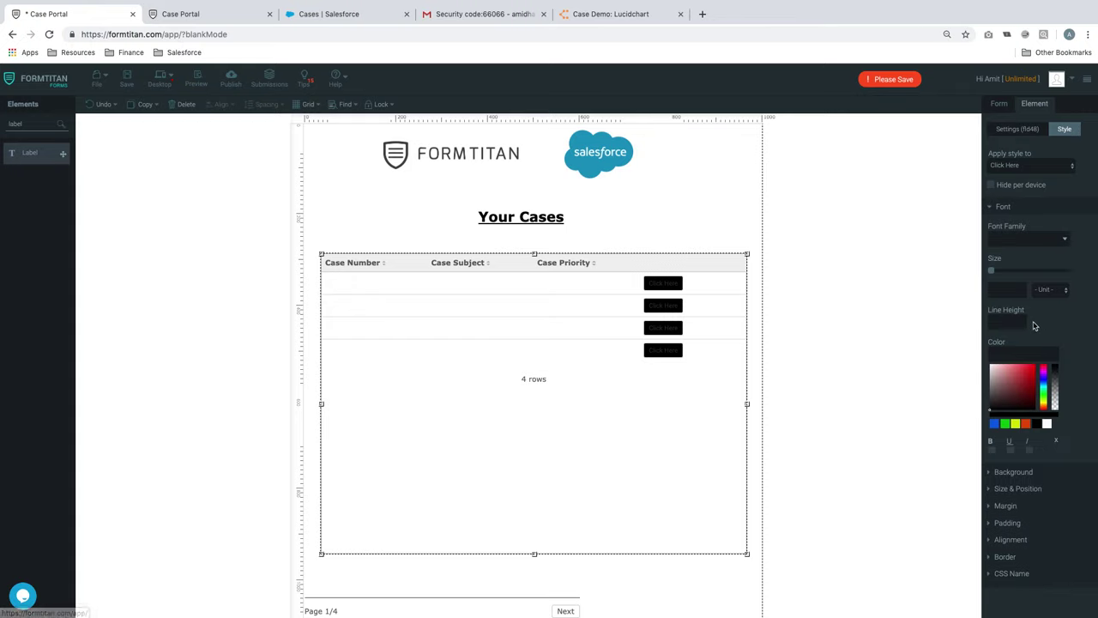
pyautogui.click(1046, 423)
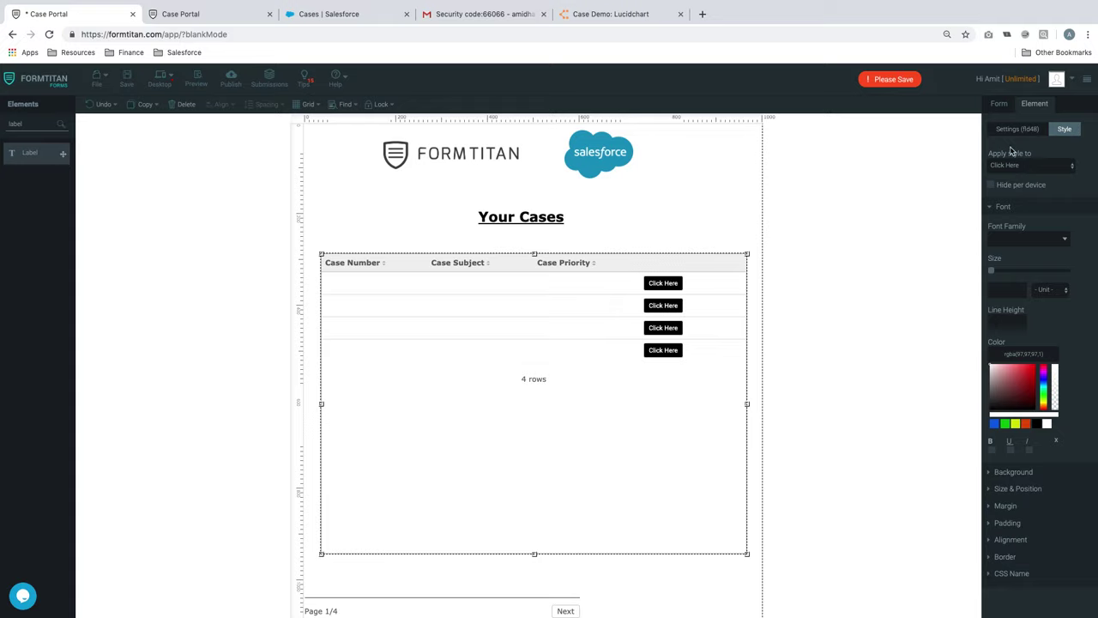
# - Add a hidden element above the cases table, beside the "Your Cases" heading, and name it "case ID from Table"
pyautogui.click(1001, 104)
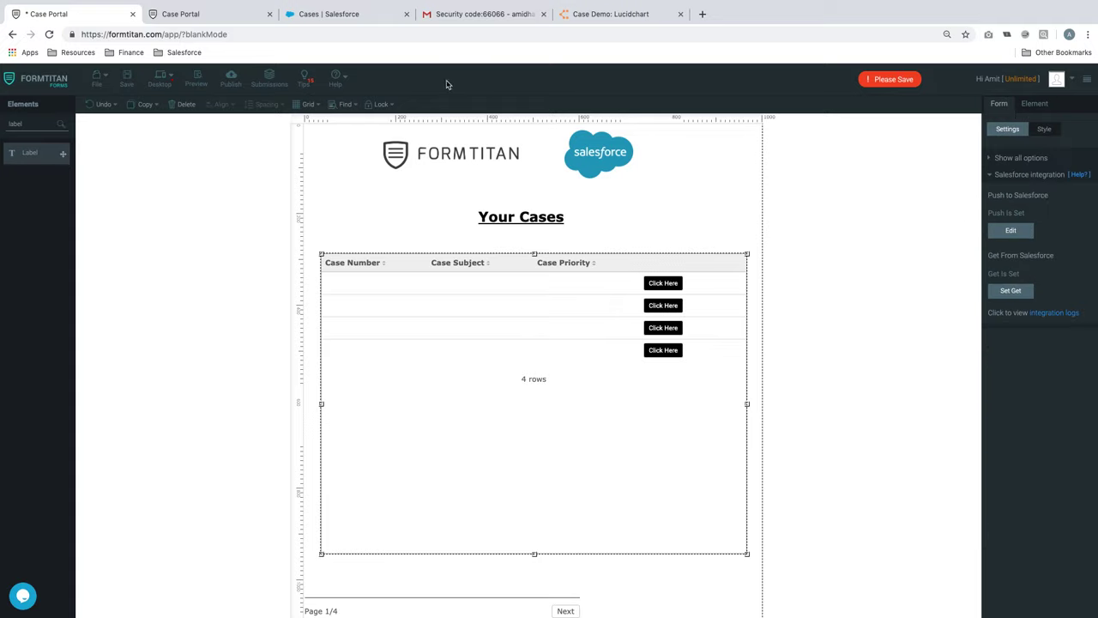
pyautogui.moveTo(39, 124); pyautogui.dragTo(348, 206)
pyautogui.write('hidden')
pyautogui.click(1045, 171)
pyautogui.click(1021, 155)
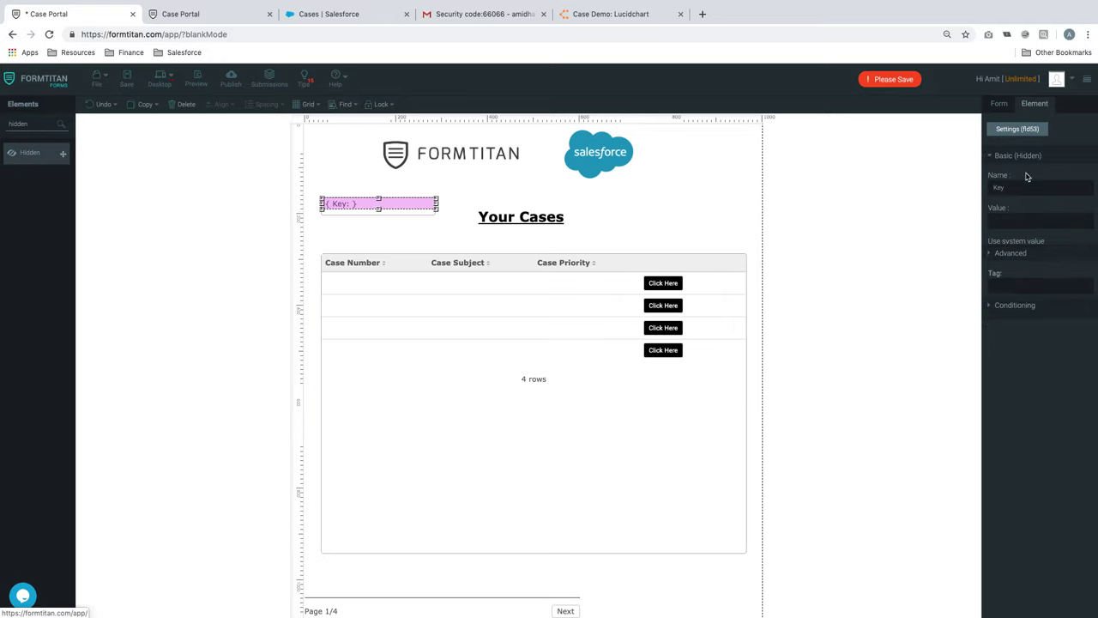
pyautogui.doubleClick(1030, 187)
pyautogui.write('T')
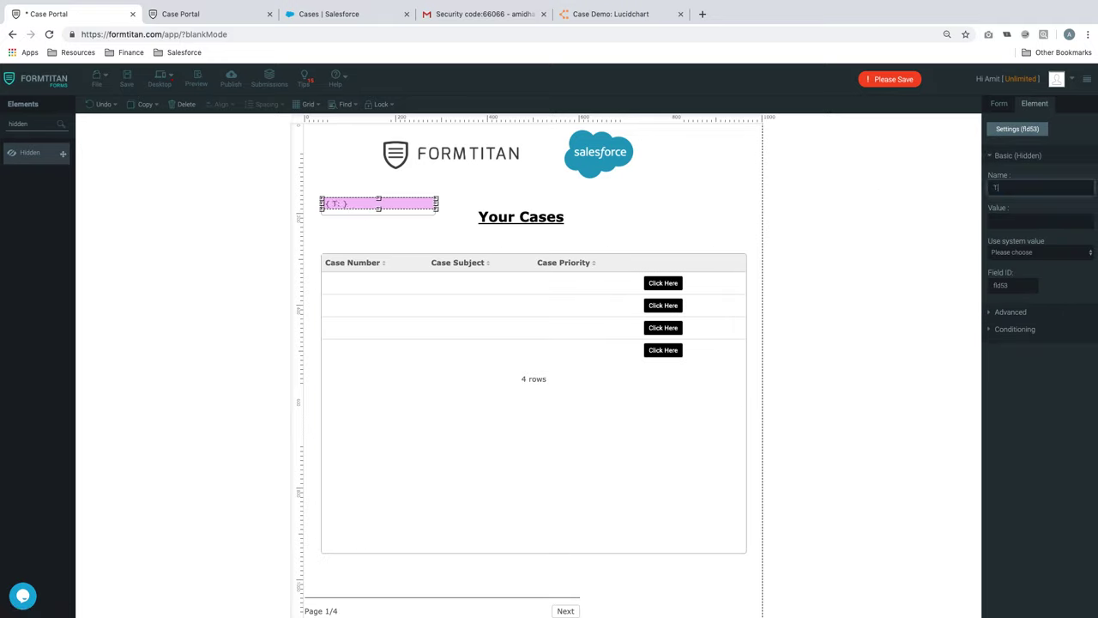
pyautogui.write('case ID from Table')
pyautogui.click(996, 104)
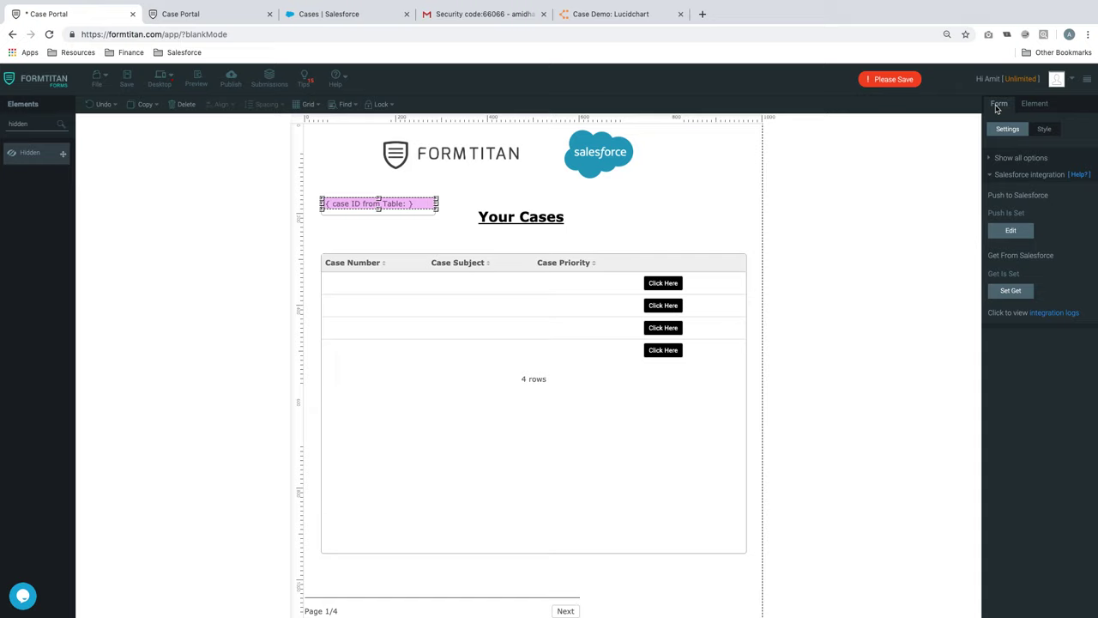
# - Link the table's "Click Here" custom action to the hidden field "case ID from Table" and save the form
pyautogui.click(668, 406)
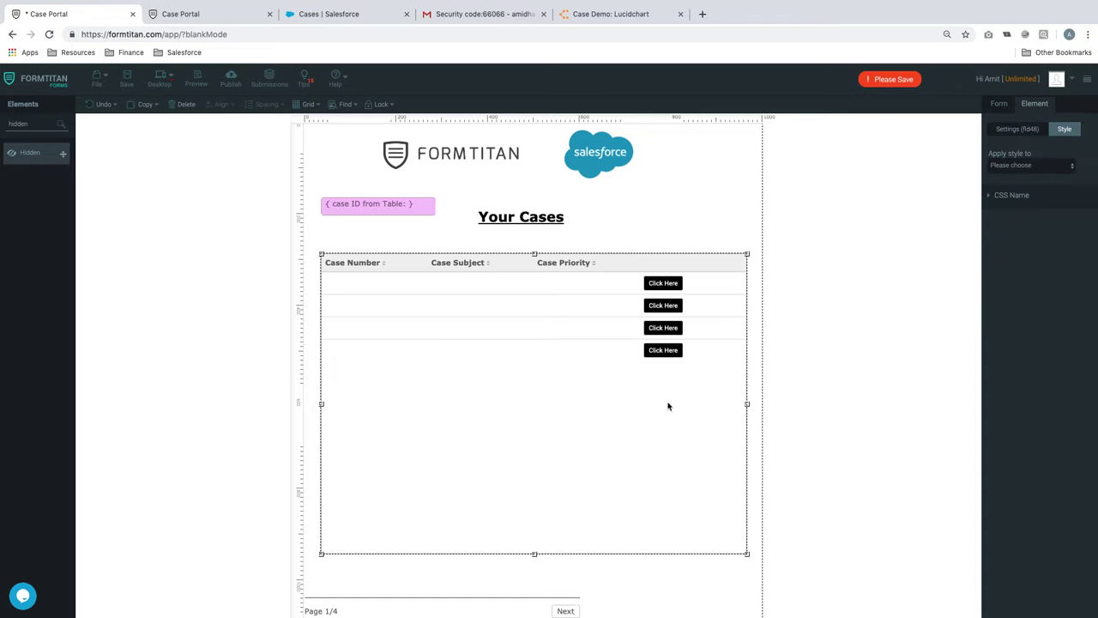
pyautogui.click(1021, 127)
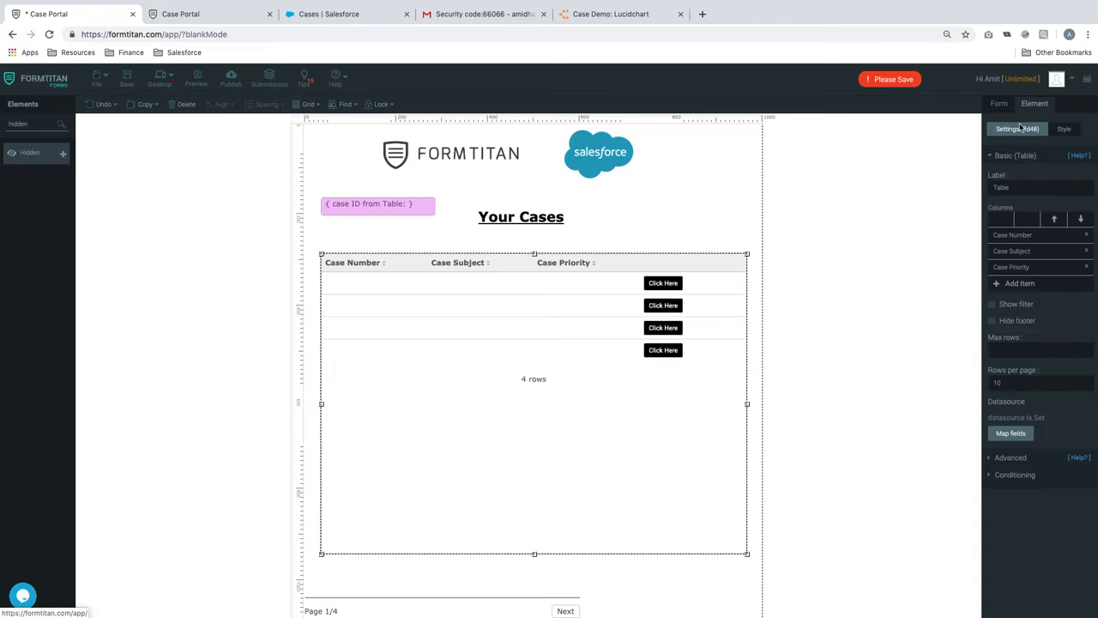
pyautogui.click(1010, 459)
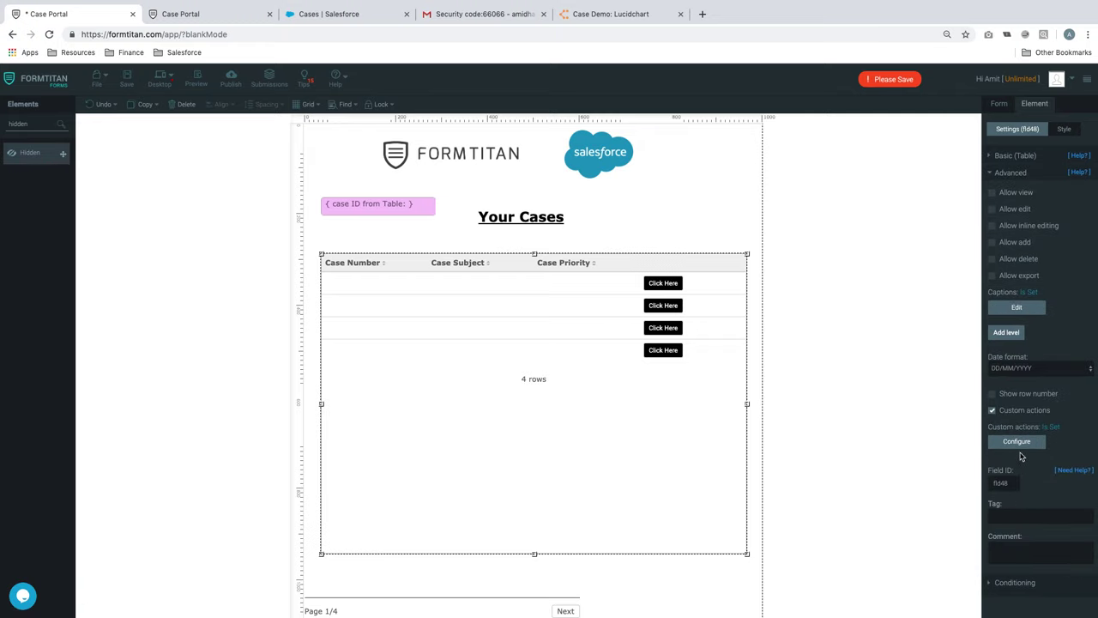
pyautogui.click(1018, 442)
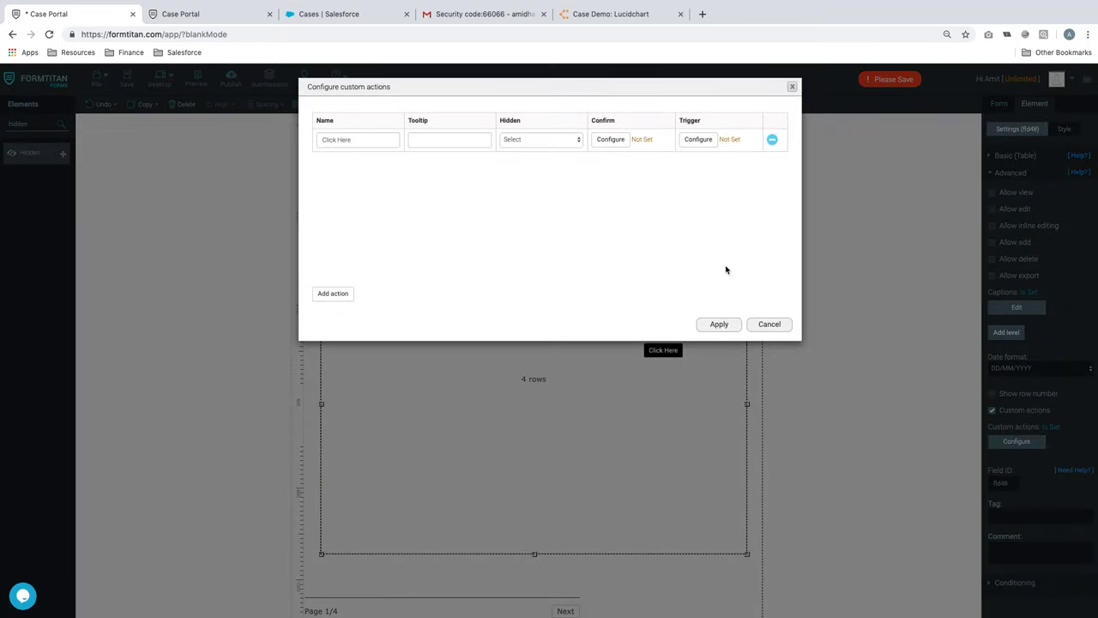
pyautogui.click(523, 139)
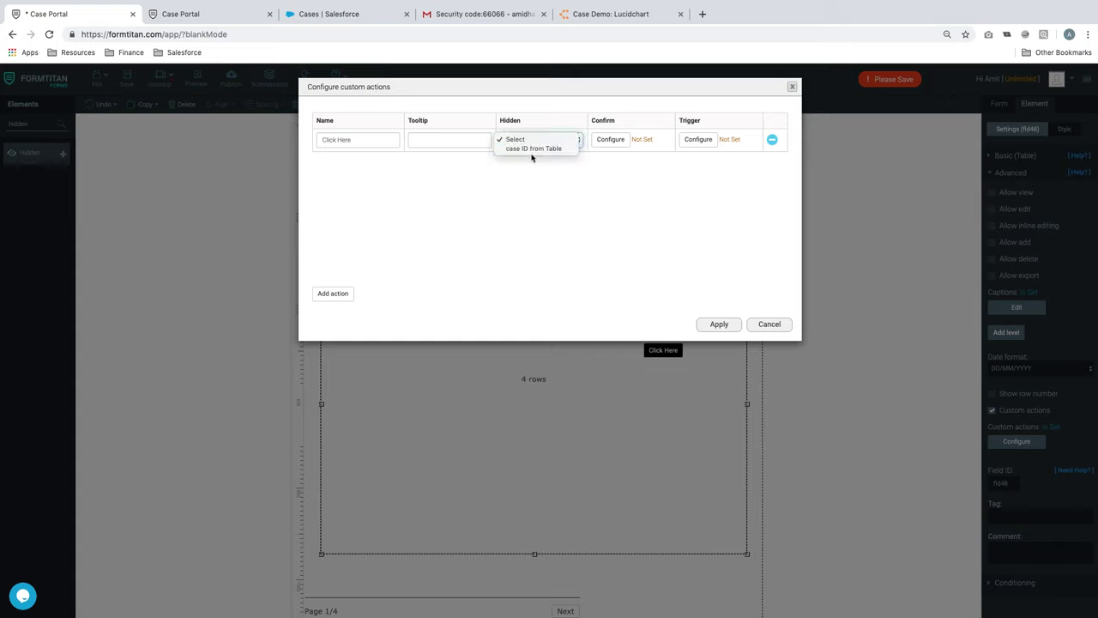
pyautogui.click(532, 148)
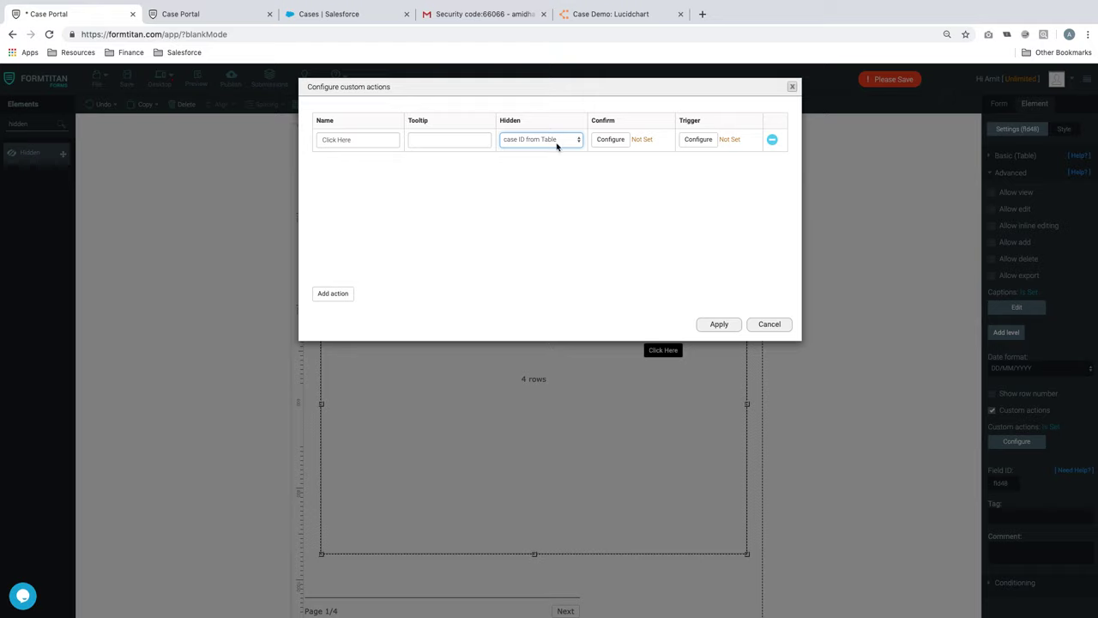
pyautogui.click(723, 324)
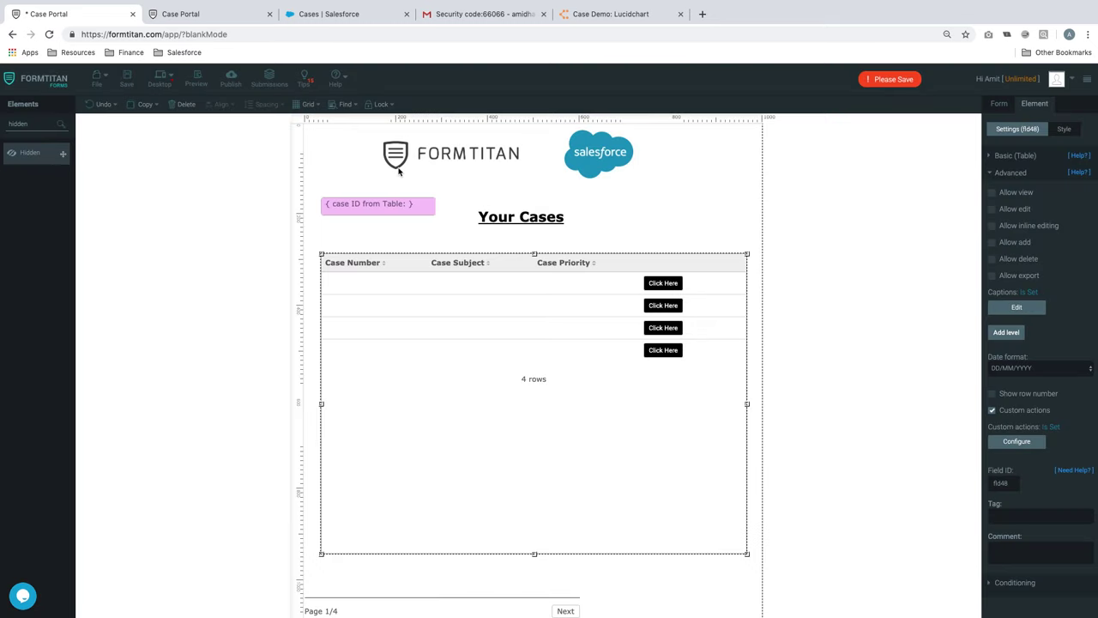
pyautogui.click(128, 80)
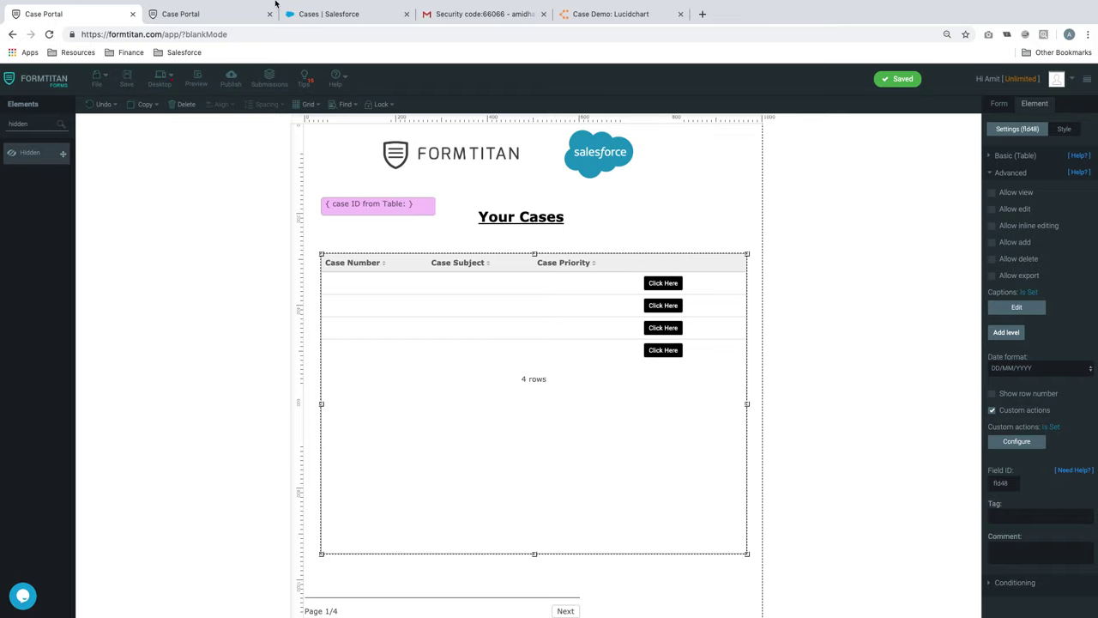
# - Preview the form, test the "Click Here" button of each case row against the hidden case ID field, and close the preview
pyautogui.click(198, 79)
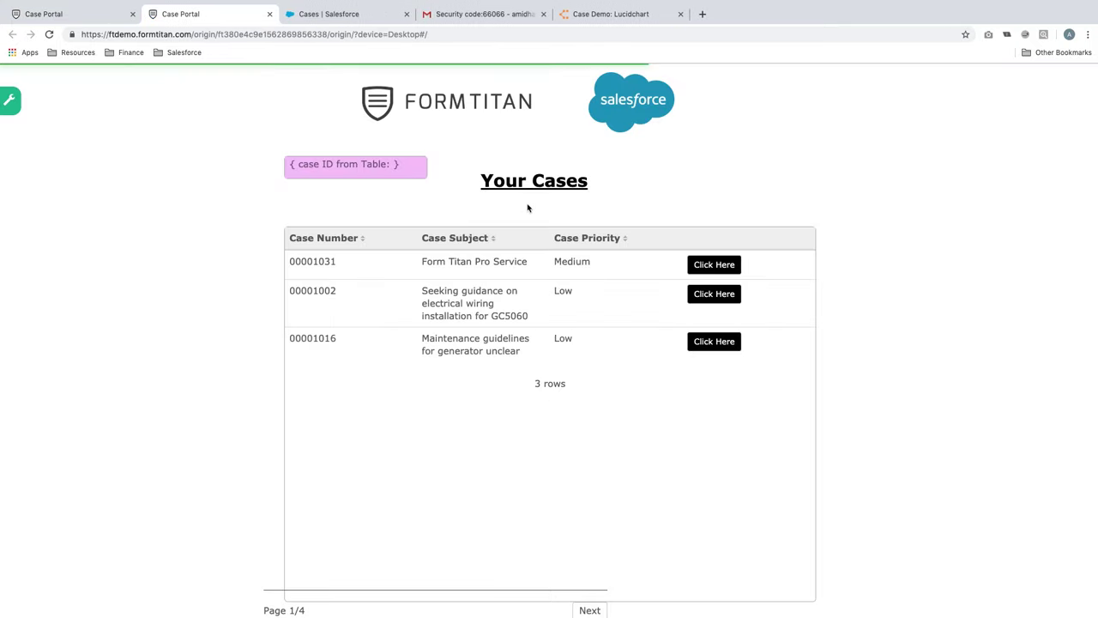
pyautogui.click(708, 265)
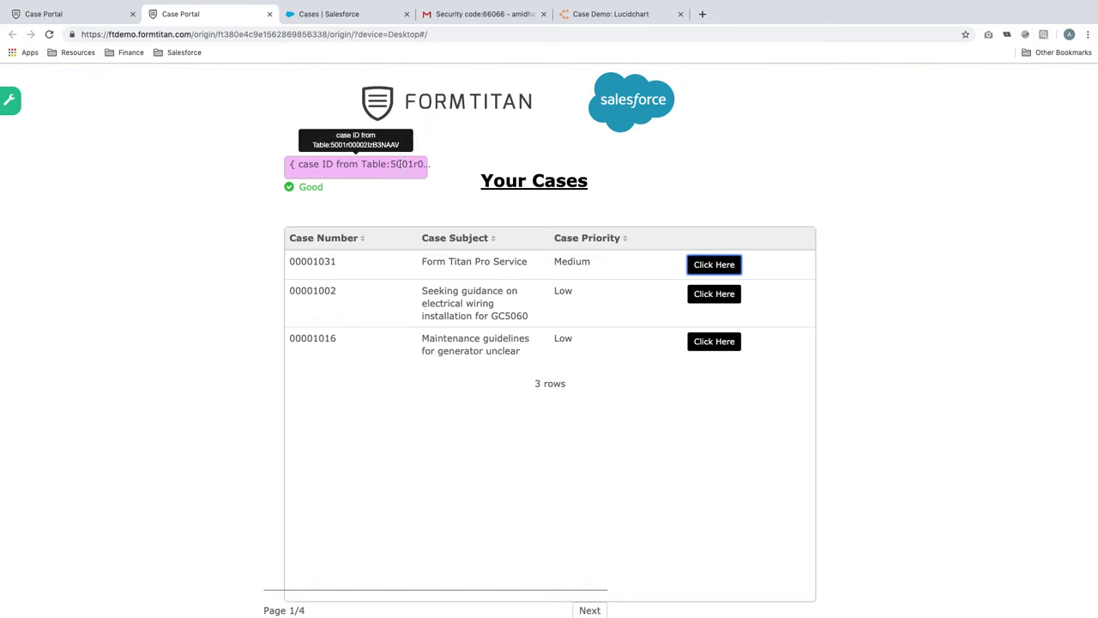
pyautogui.click(723, 298)
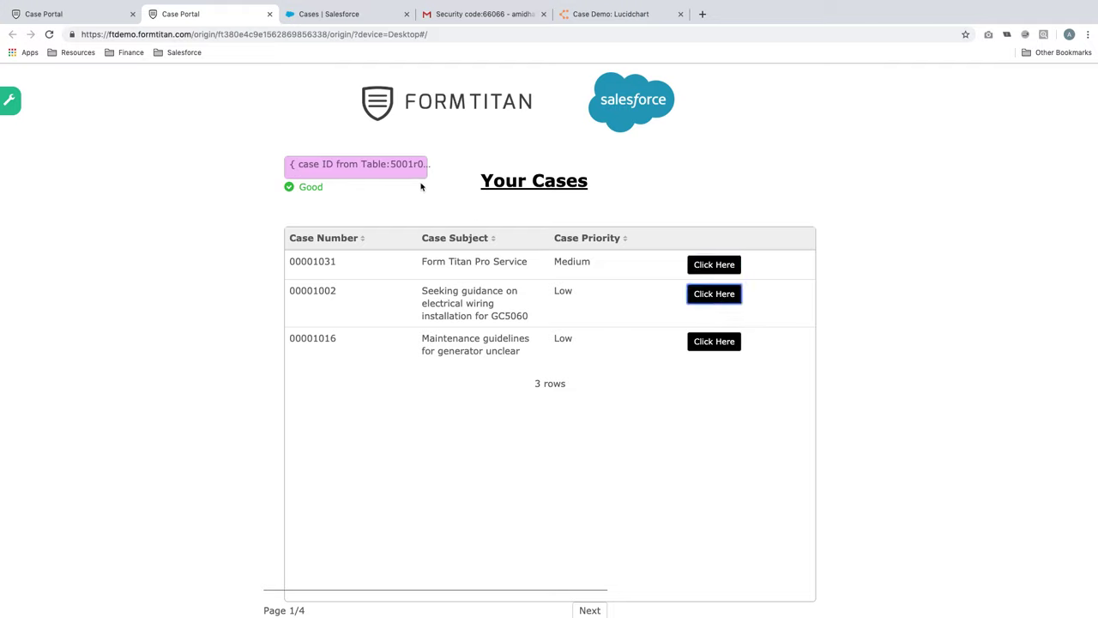
pyautogui.click(698, 343)
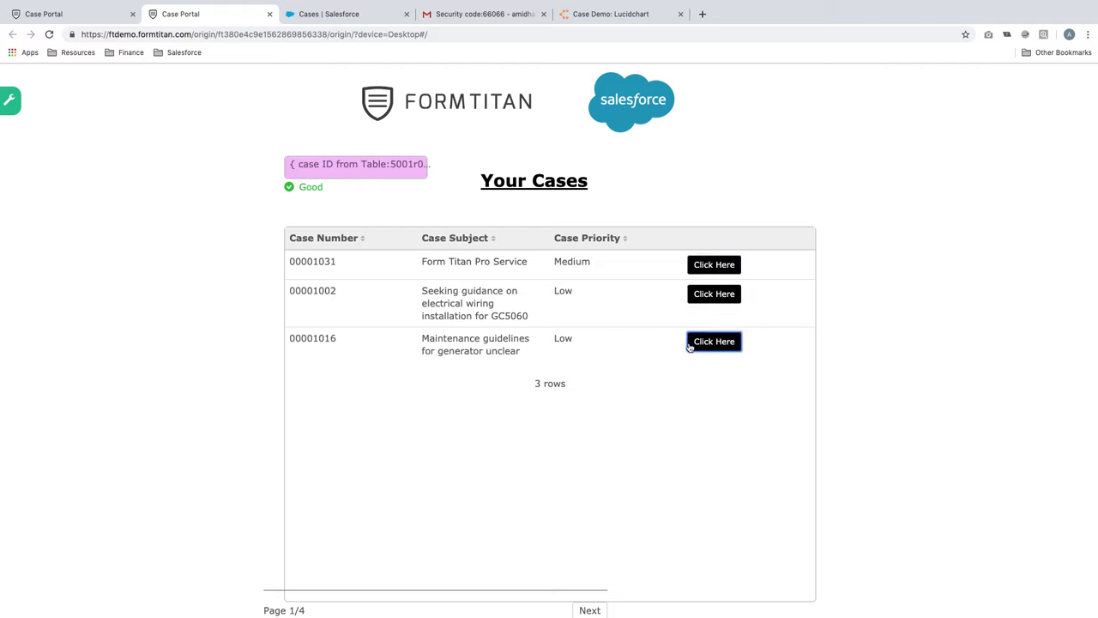
pyautogui.click(692, 294)
pyautogui.click(712, 270)
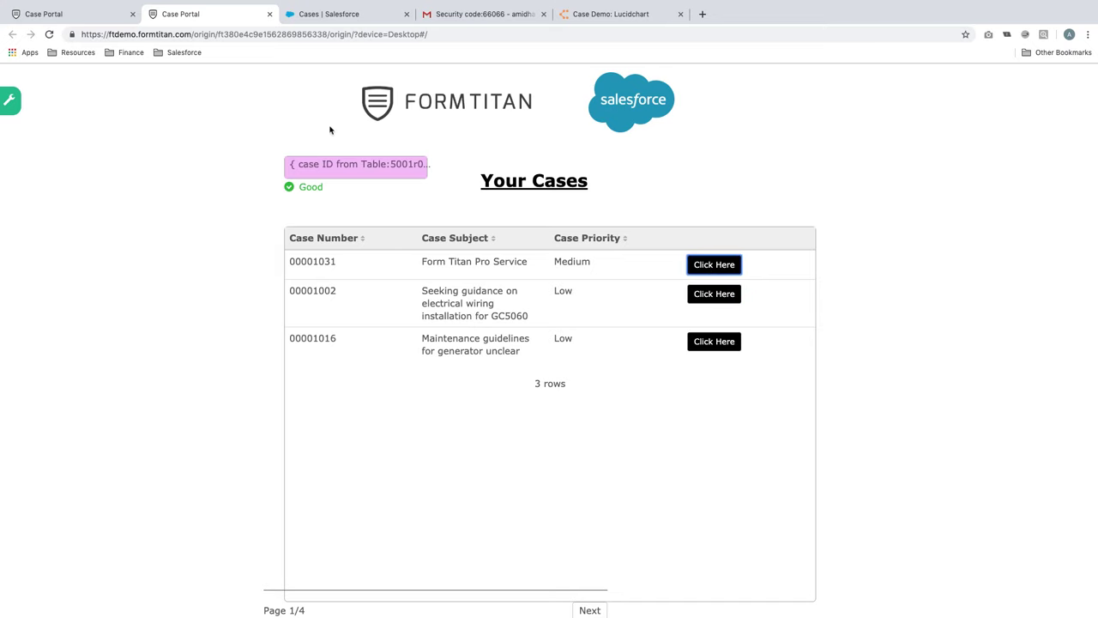
pyautogui.click(270, 15)
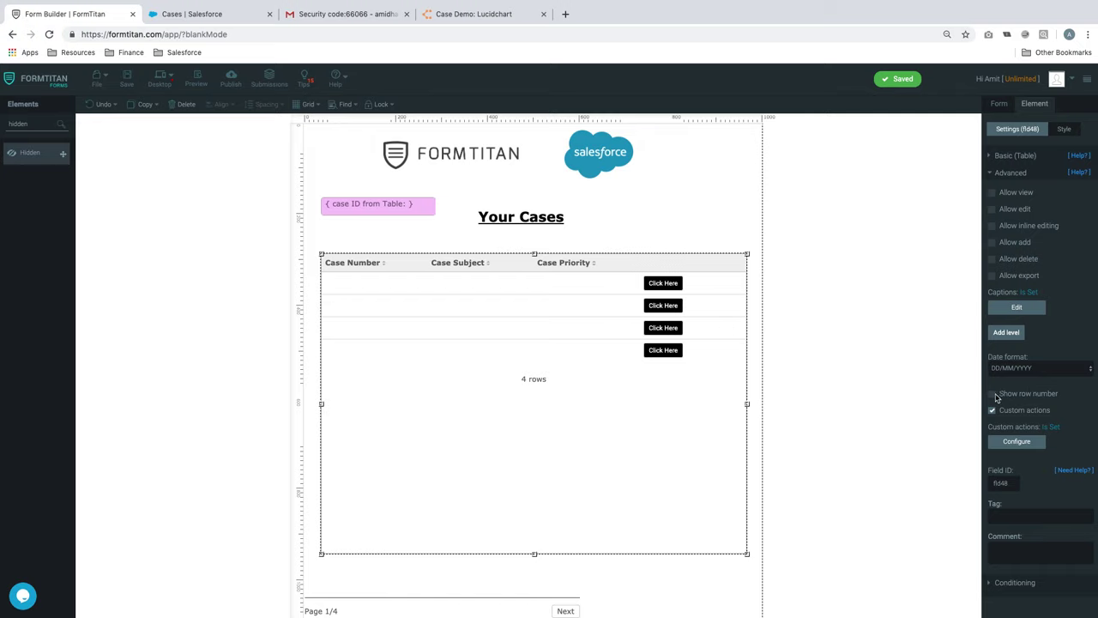
# - Show row numbers and hide the footer in the cases table, and save the form
pyautogui.click(992, 394)
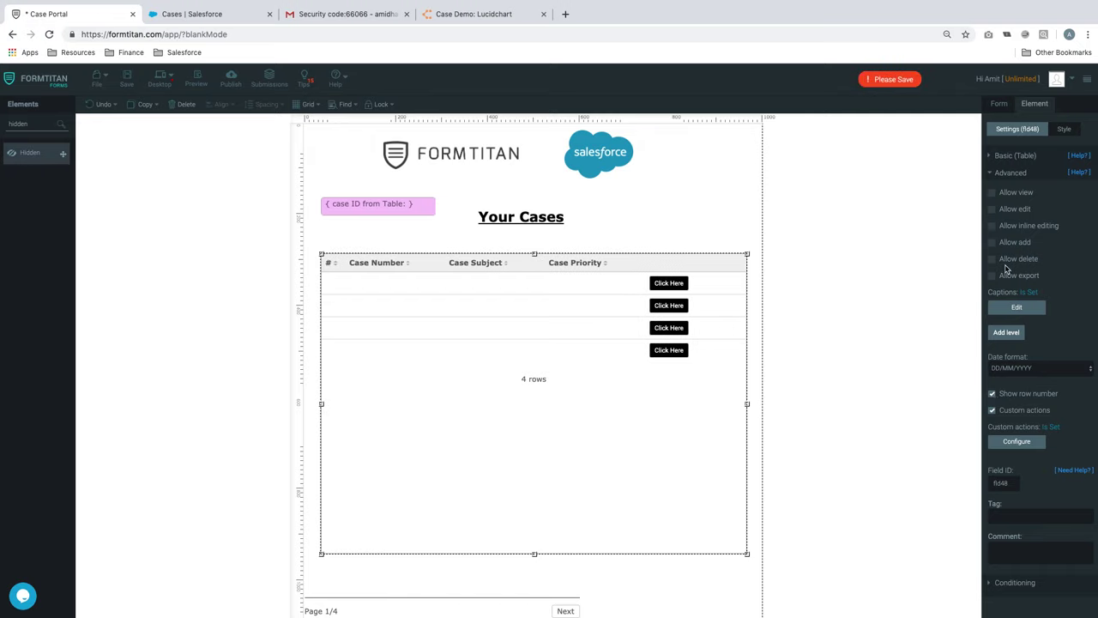
pyautogui.click(1008, 157)
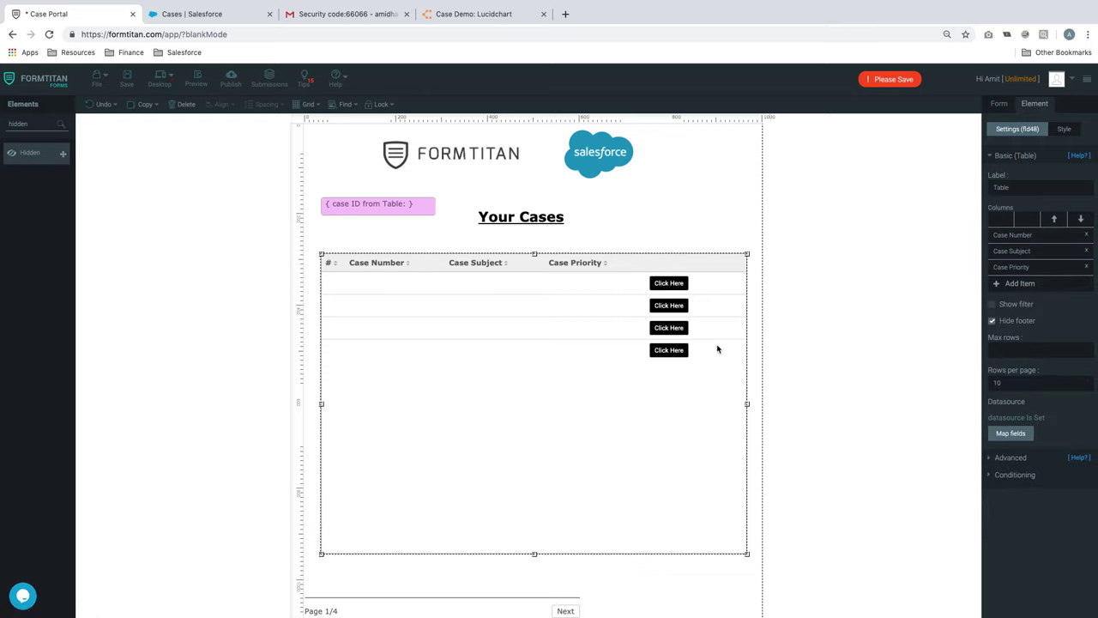
pyautogui.click(127, 80)
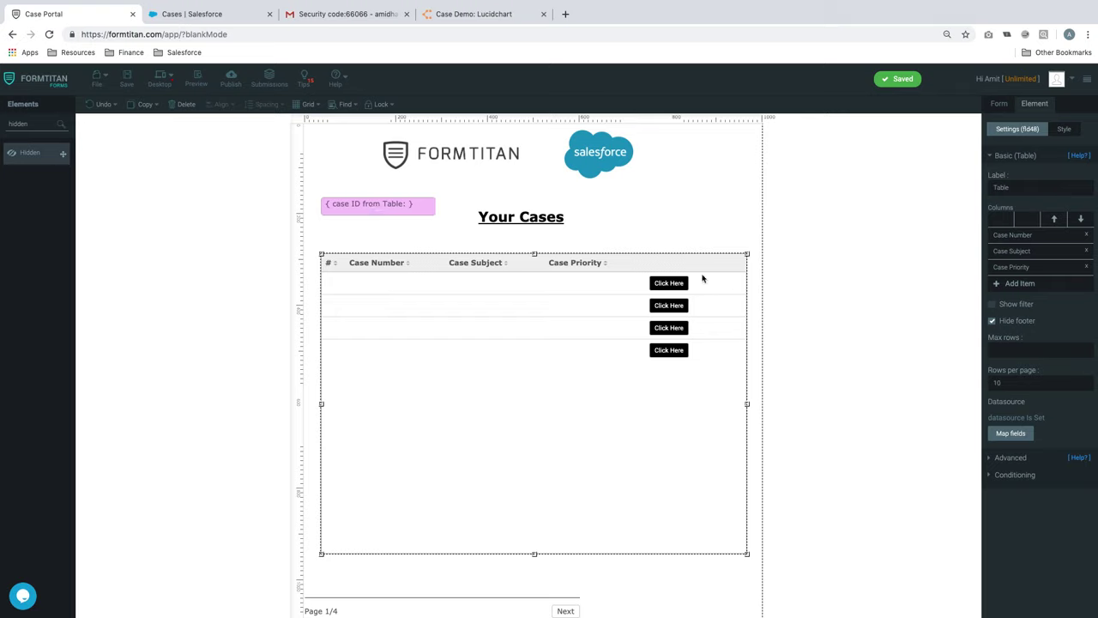
# - Add a condition rule to the hidden field "case ID from Table" that triggers when the current field is not empty
pyautogui.click(397, 217)
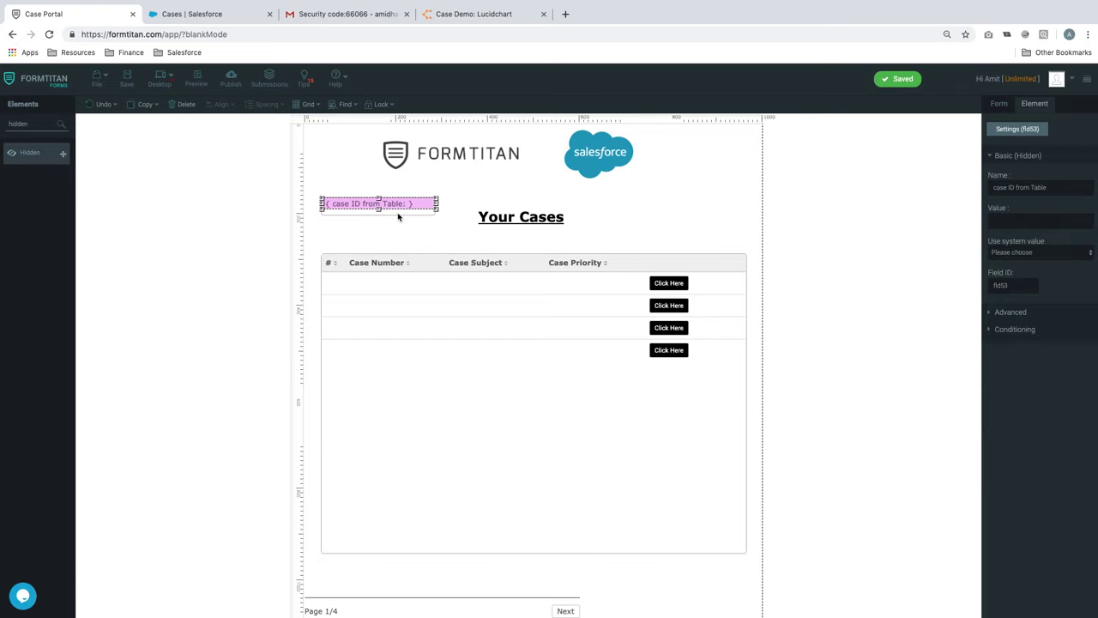
pyautogui.click(1016, 331)
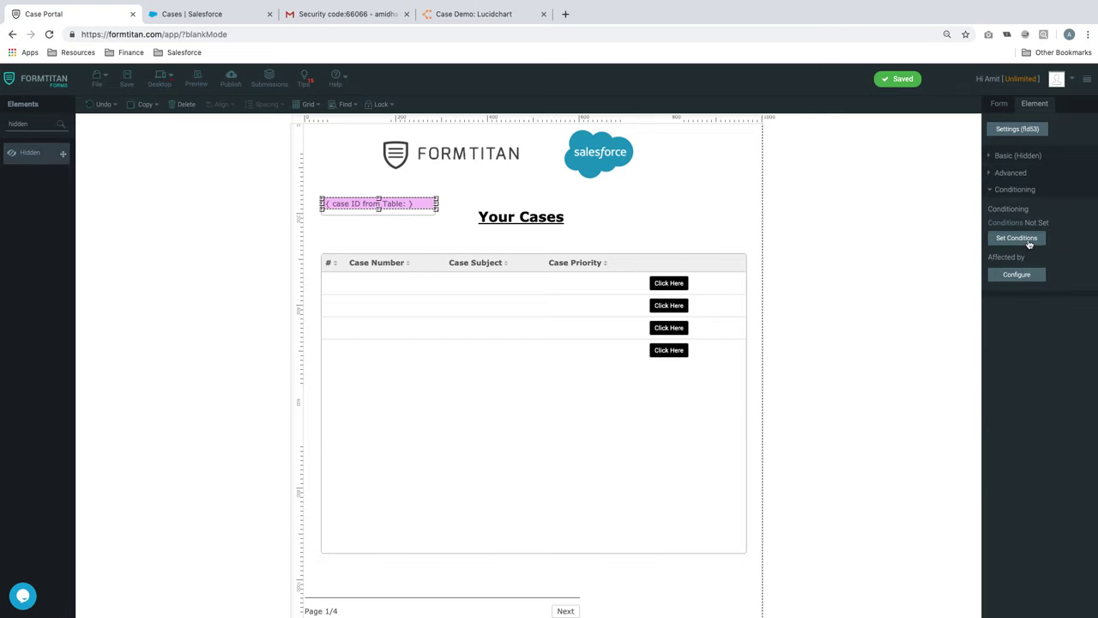
pyautogui.click(1017, 239)
pyautogui.click(481, 163)
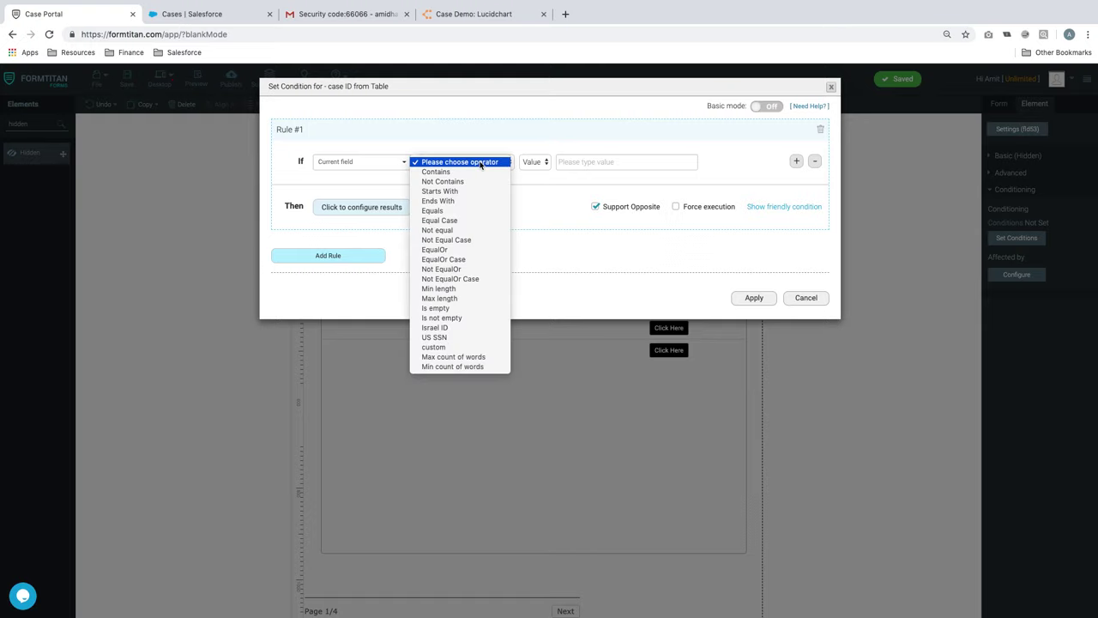
pyautogui.click(454, 318)
# - Make the rule's result execute "Go To Case Layout", apply the condition and save the form
pyautogui.click(388, 210)
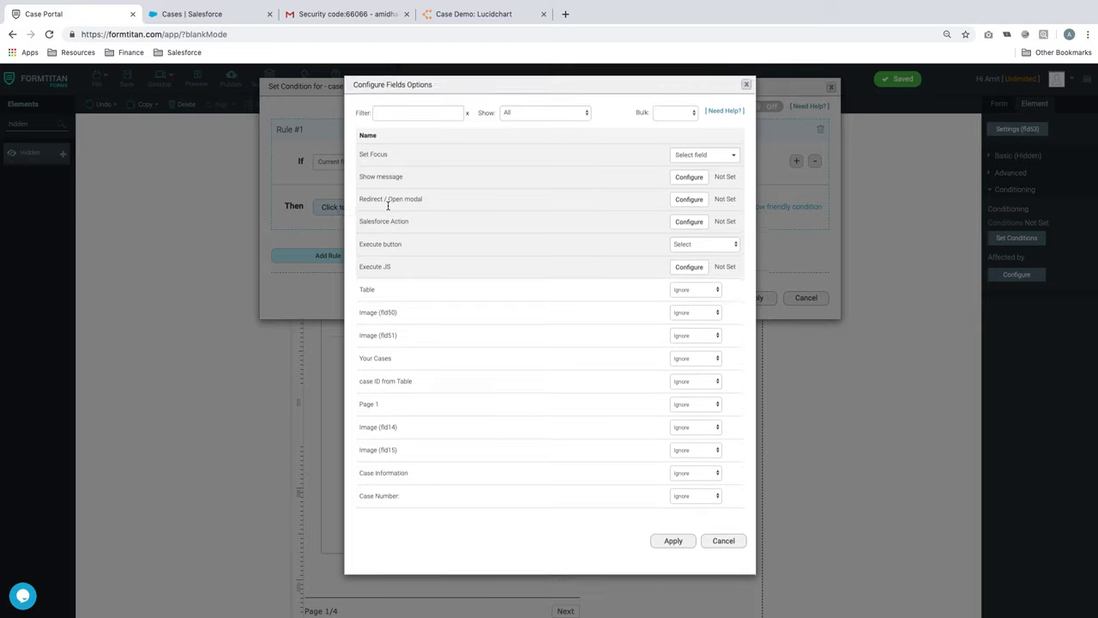
pyautogui.click(713, 248)
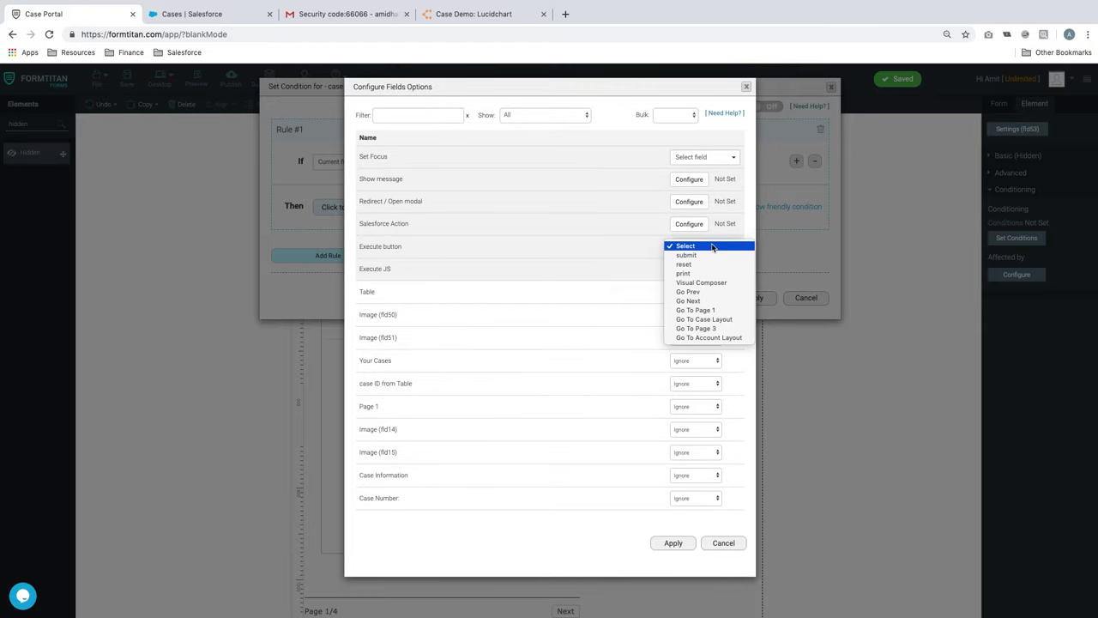
pyautogui.click(721, 320)
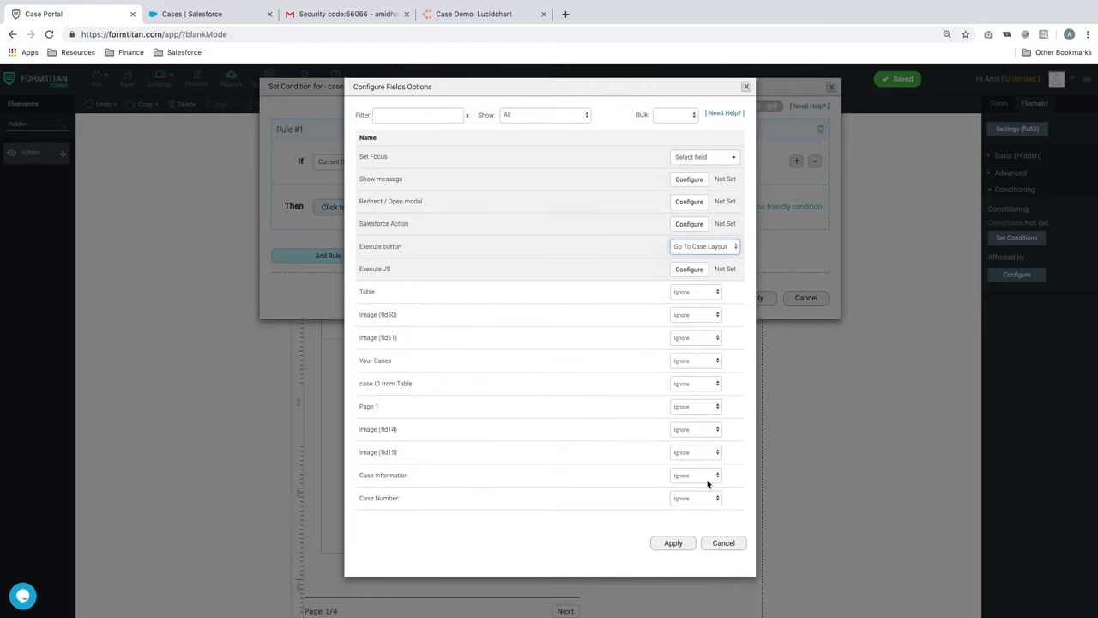
pyautogui.click(673, 542)
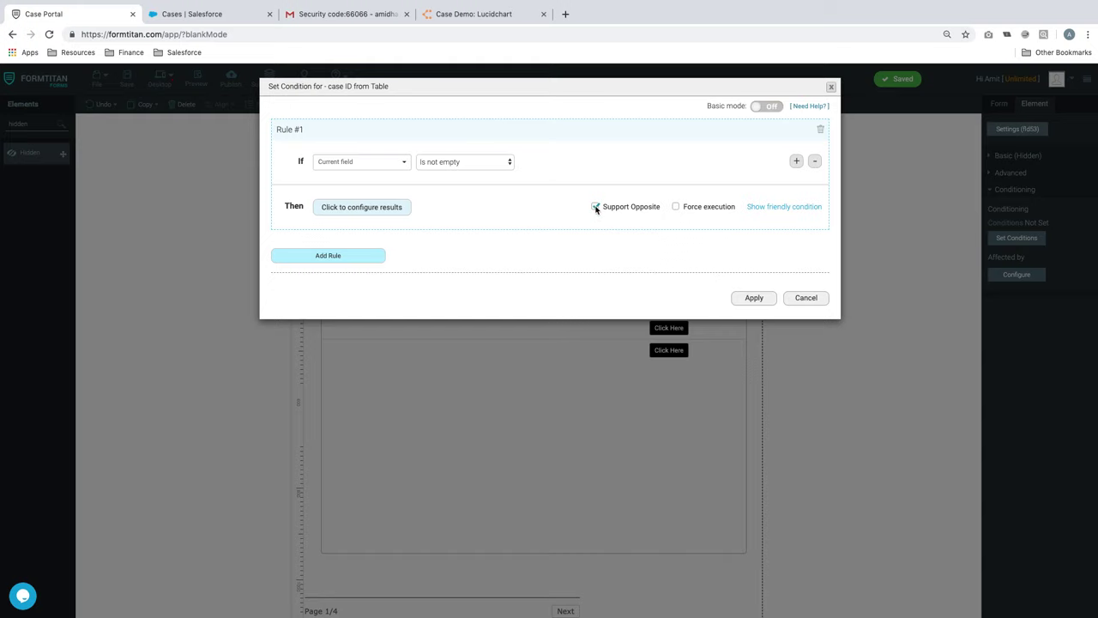
pyautogui.click(755, 298)
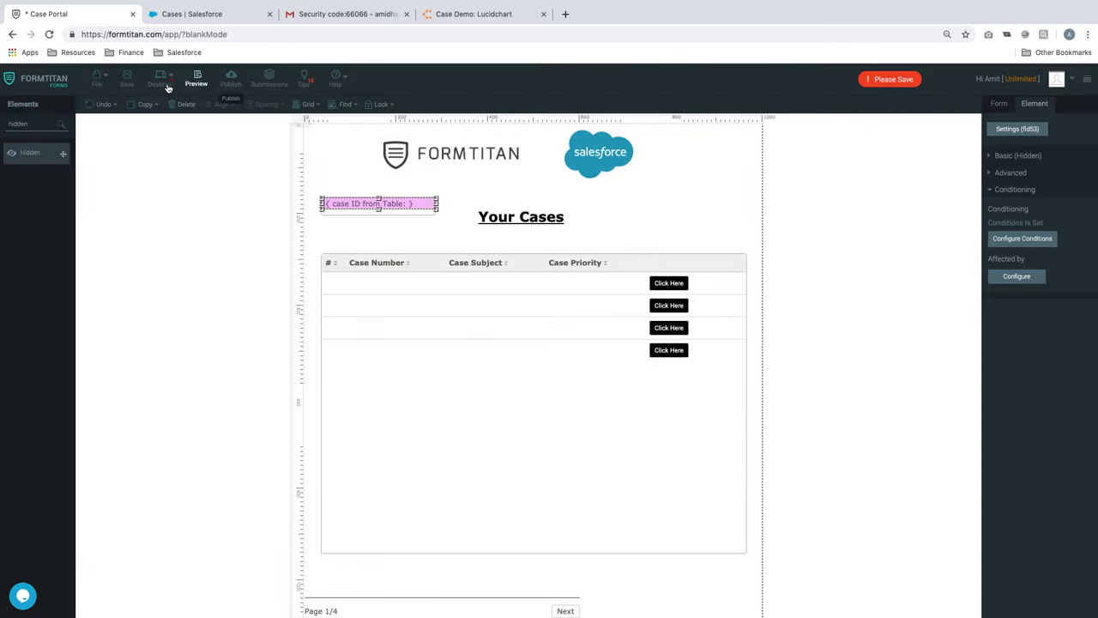
pyautogui.click(127, 80)
# - Preview the form, test that each case row's "Click Here" button opens the case layout page, and close the preview
pyautogui.click(197, 82)
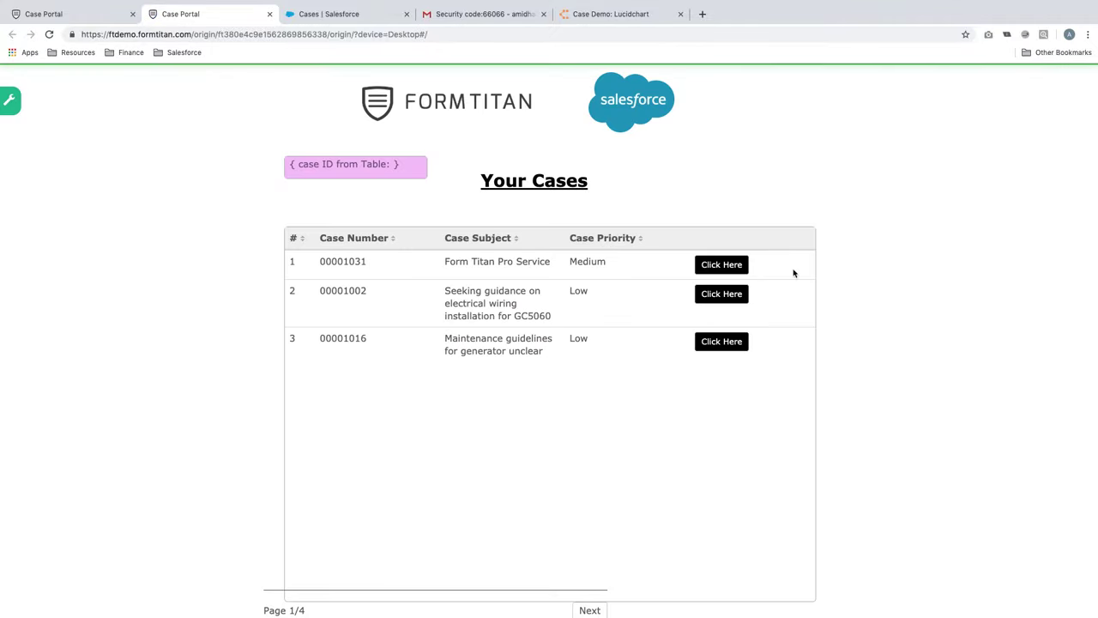
pyautogui.click(744, 269)
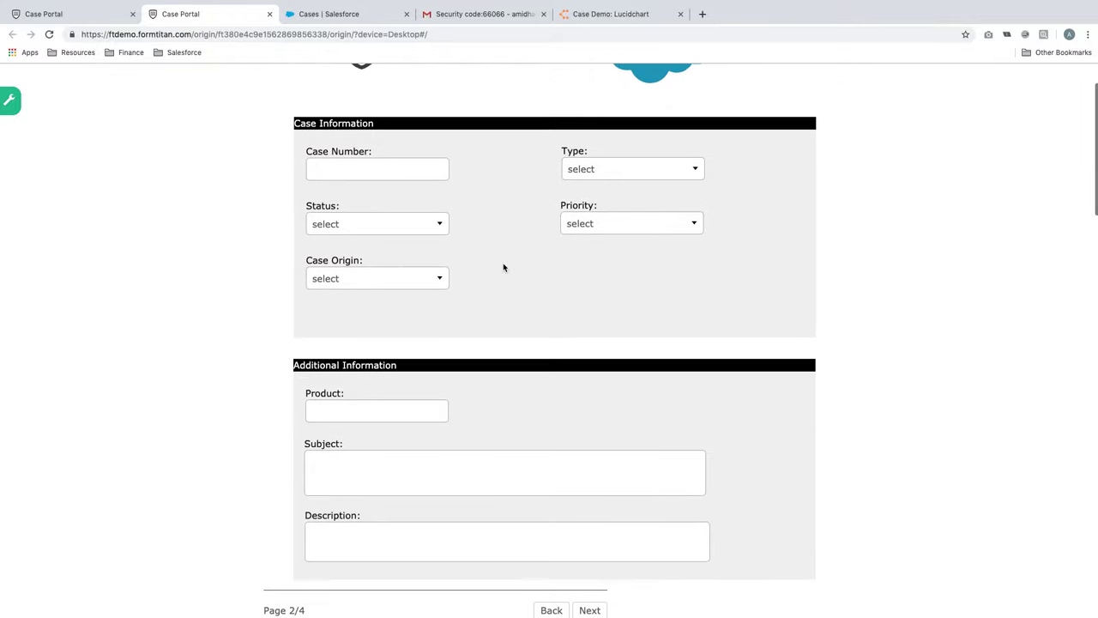
pyautogui.click(551, 610)
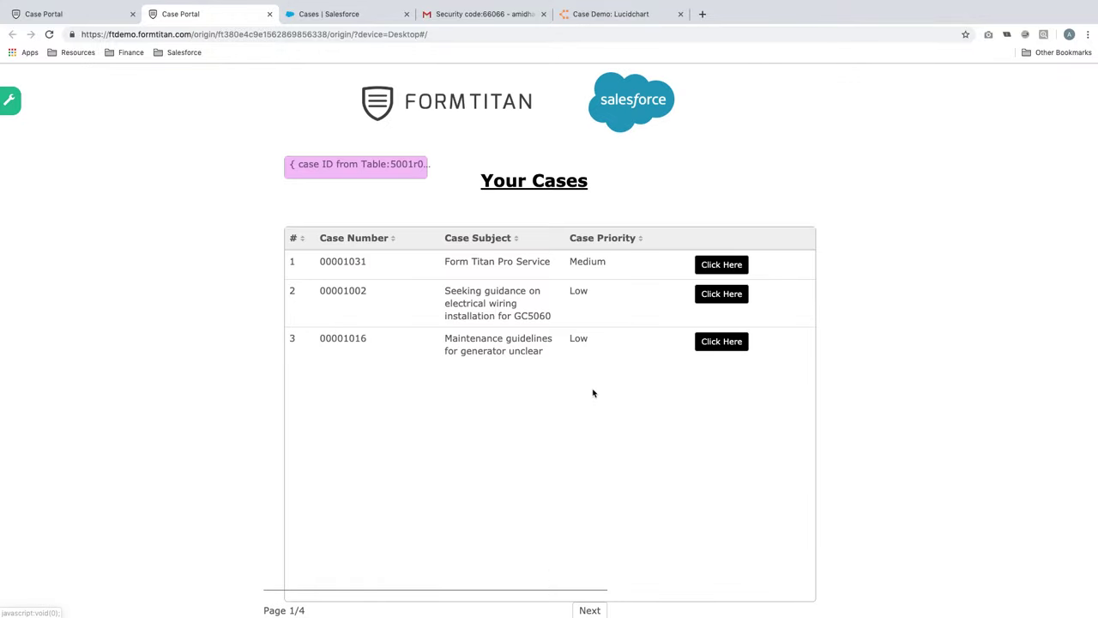
pyautogui.click(712, 293)
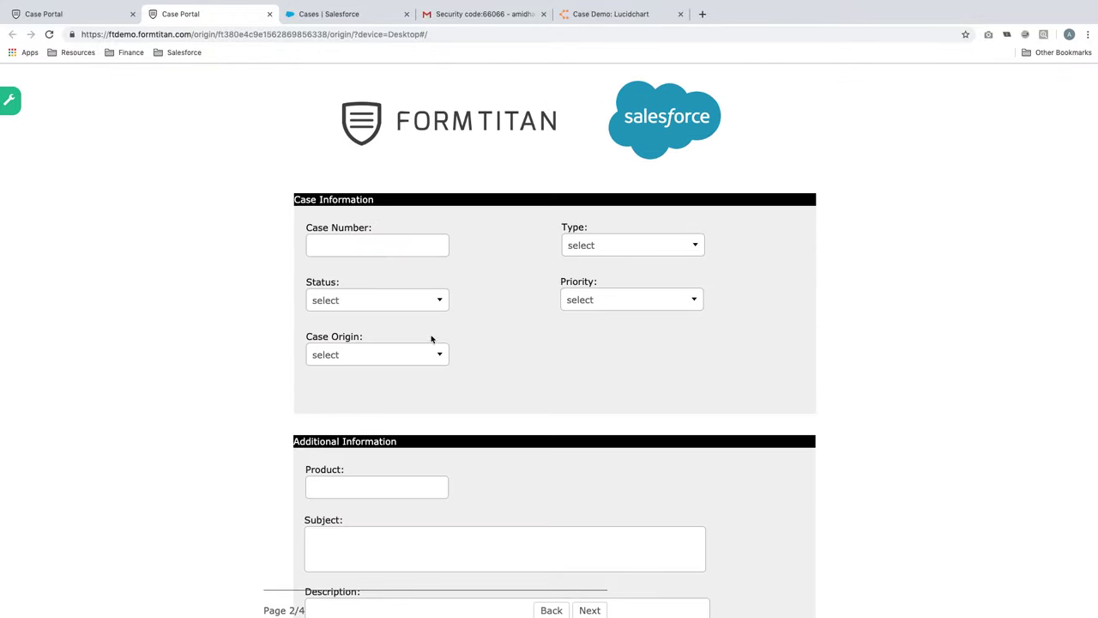
pyautogui.click(551, 610)
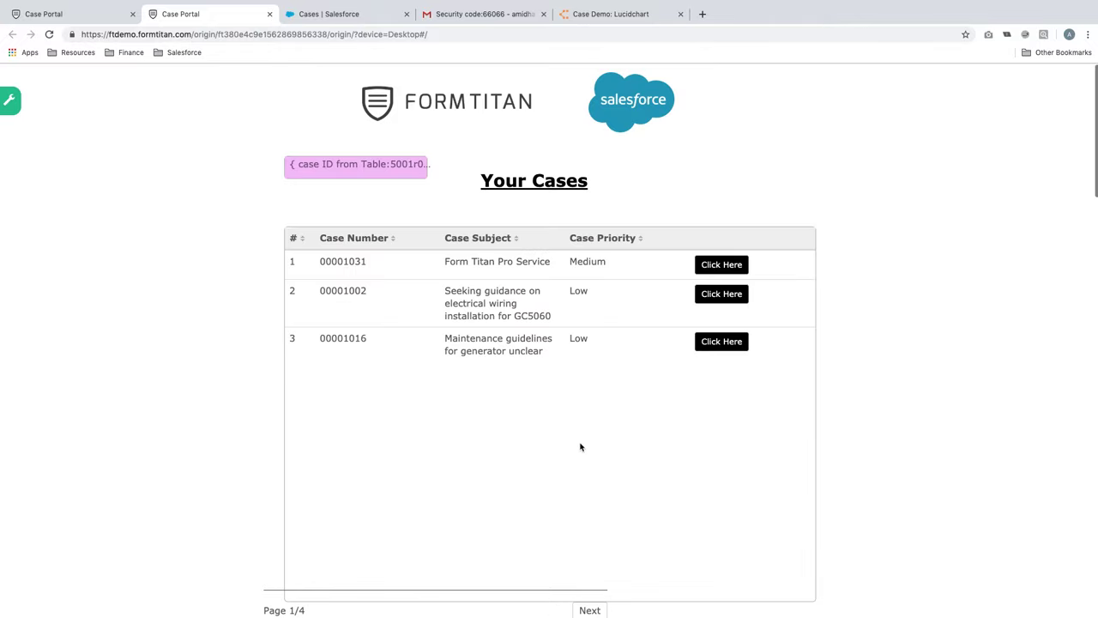
pyautogui.click(706, 345)
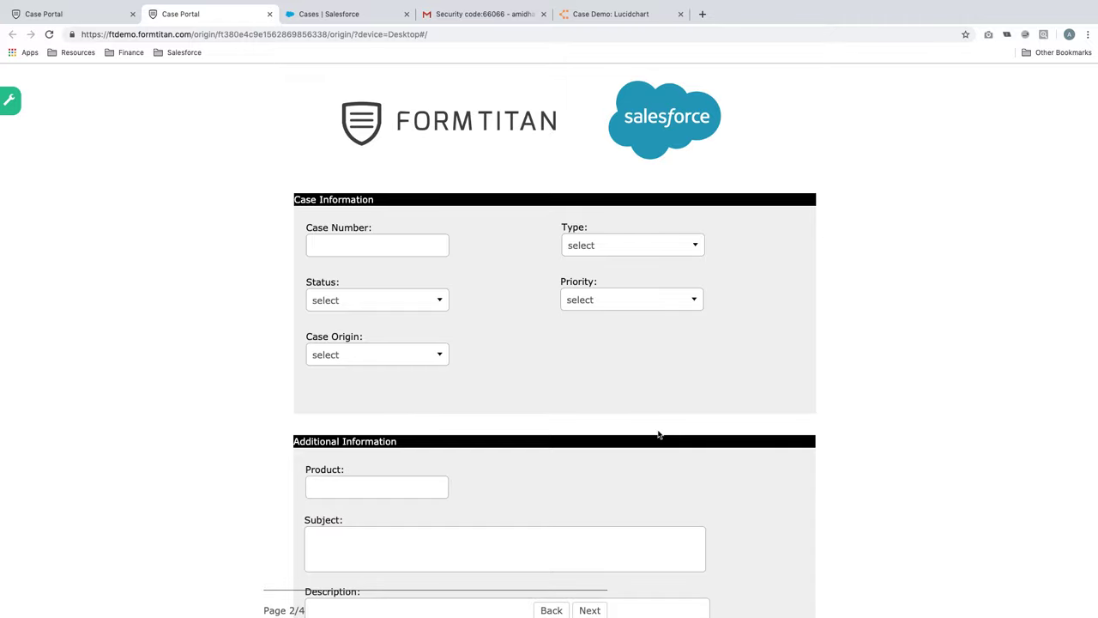
pyautogui.scroll(-4, 659, 435)
pyautogui.scroll(3, 659, 434)
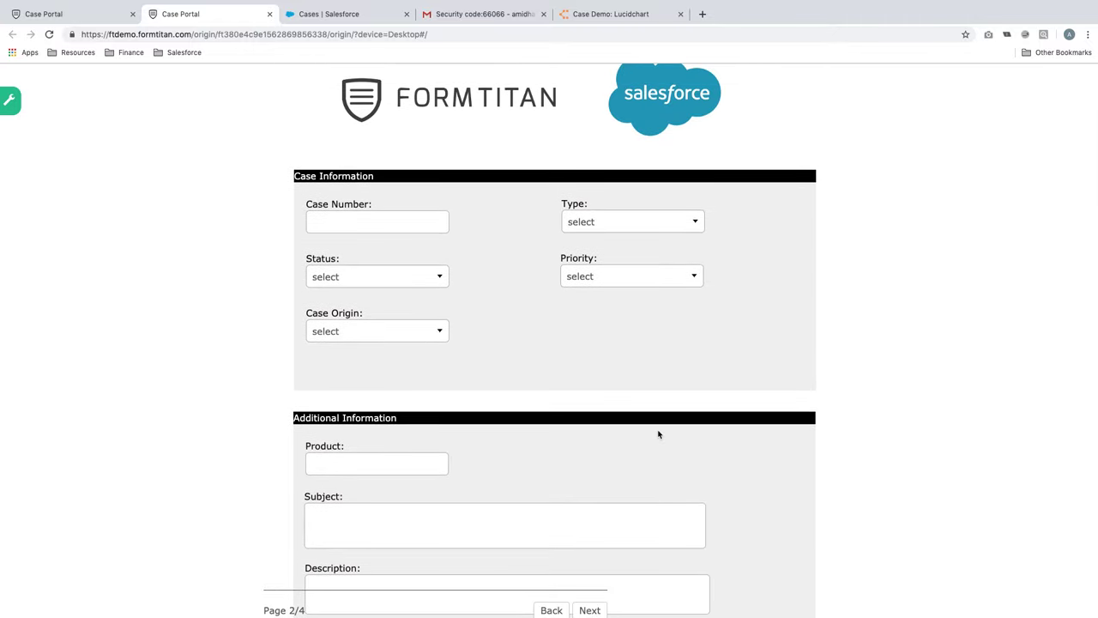
pyautogui.click(551, 610)
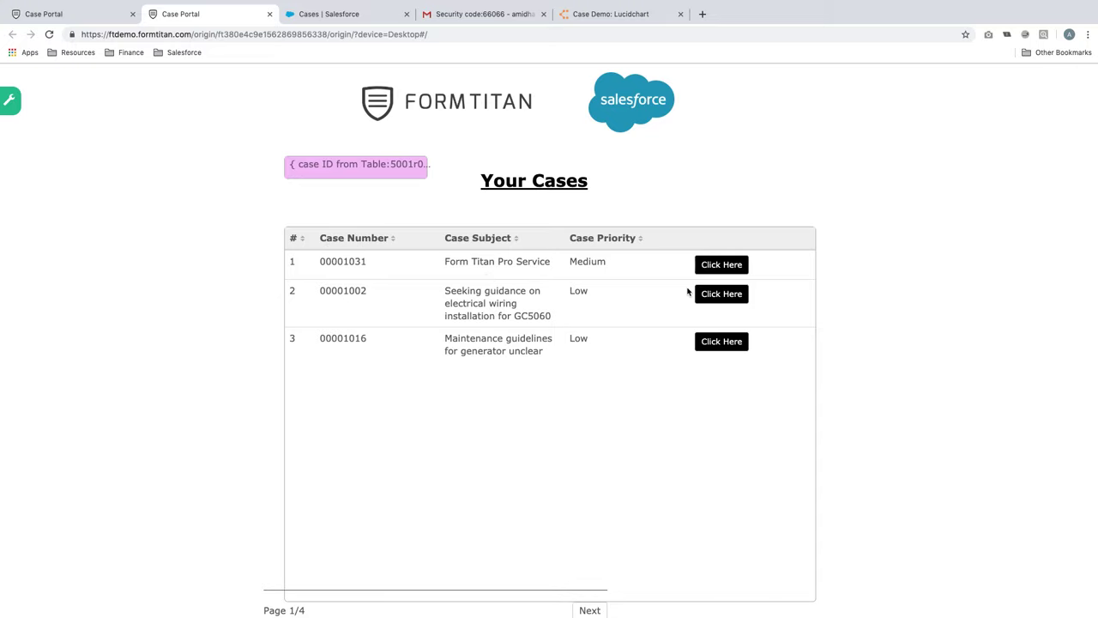
pyautogui.click(728, 265)
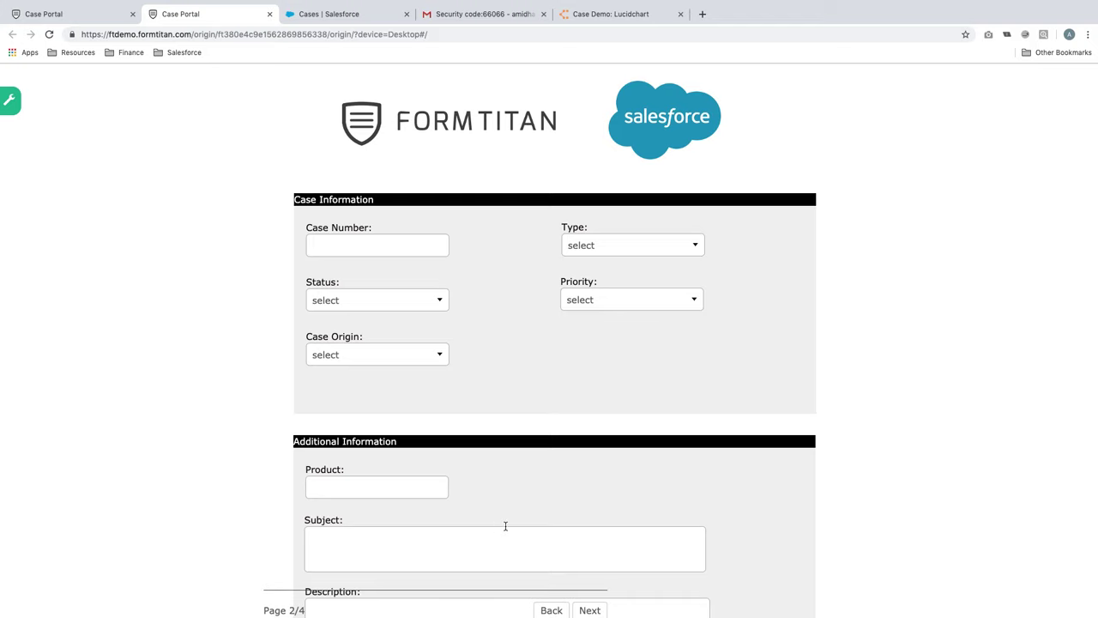
pyautogui.click(550, 610)
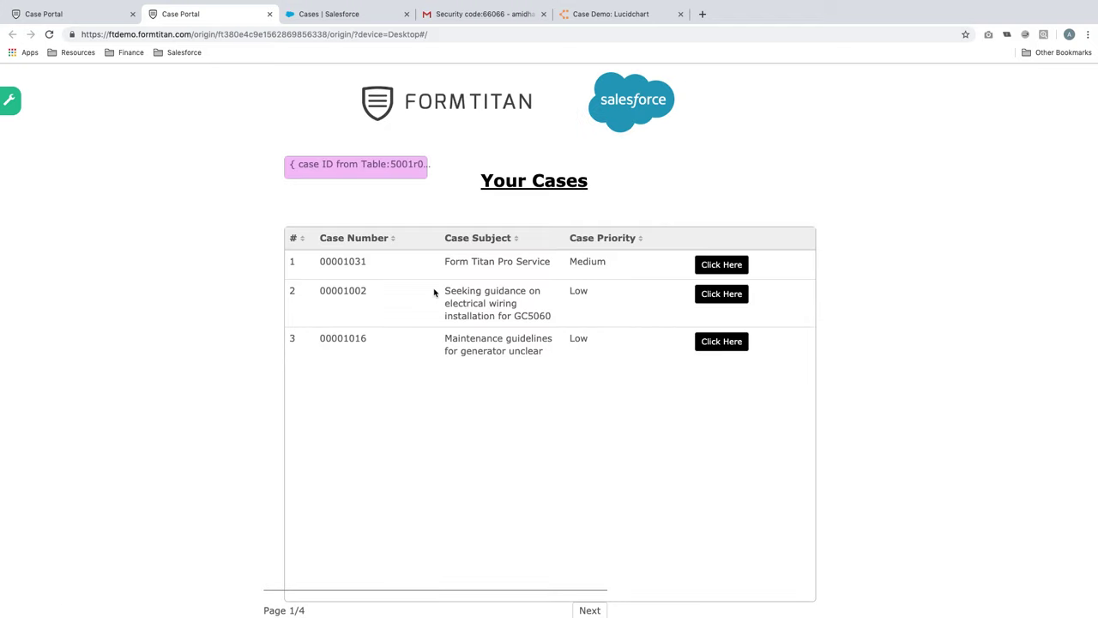
pyautogui.click(270, 14)
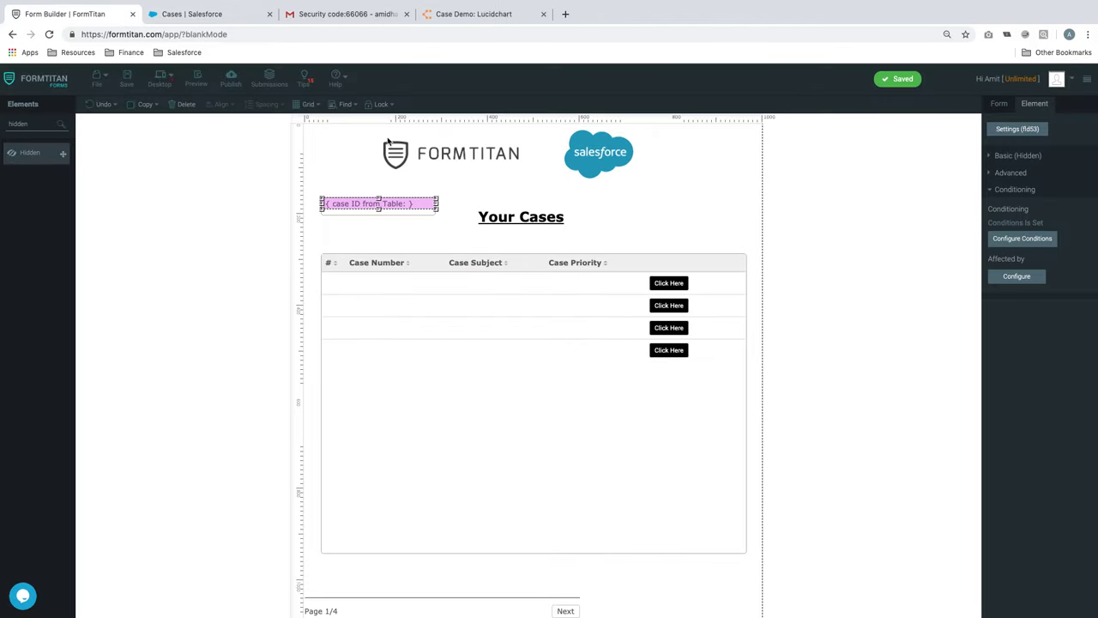
# - Add a hidden element above the logos on the second page, the case layout, and name it "Case ID"
pyautogui.click(638, 187)
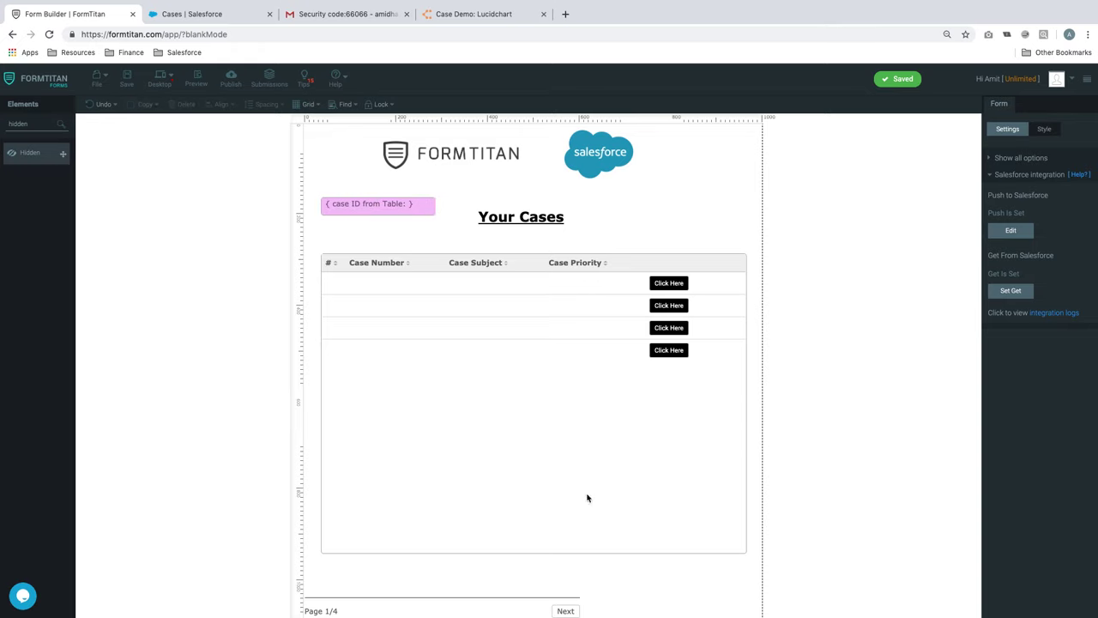
pyautogui.click(566, 609)
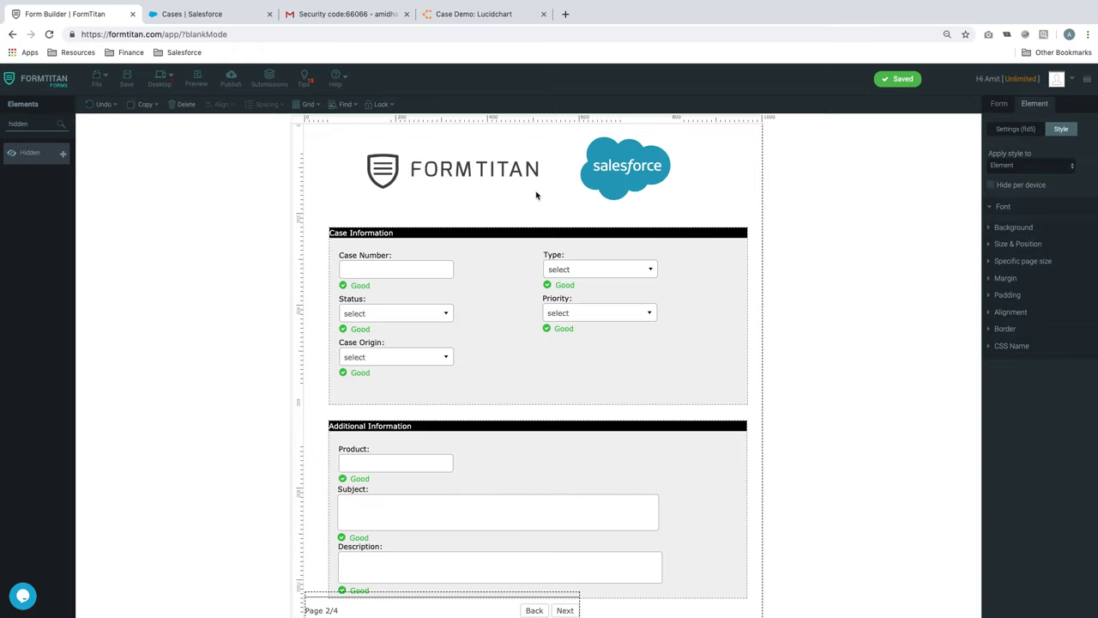
pyautogui.moveTo(39, 152); pyautogui.dragTo(343, 152)
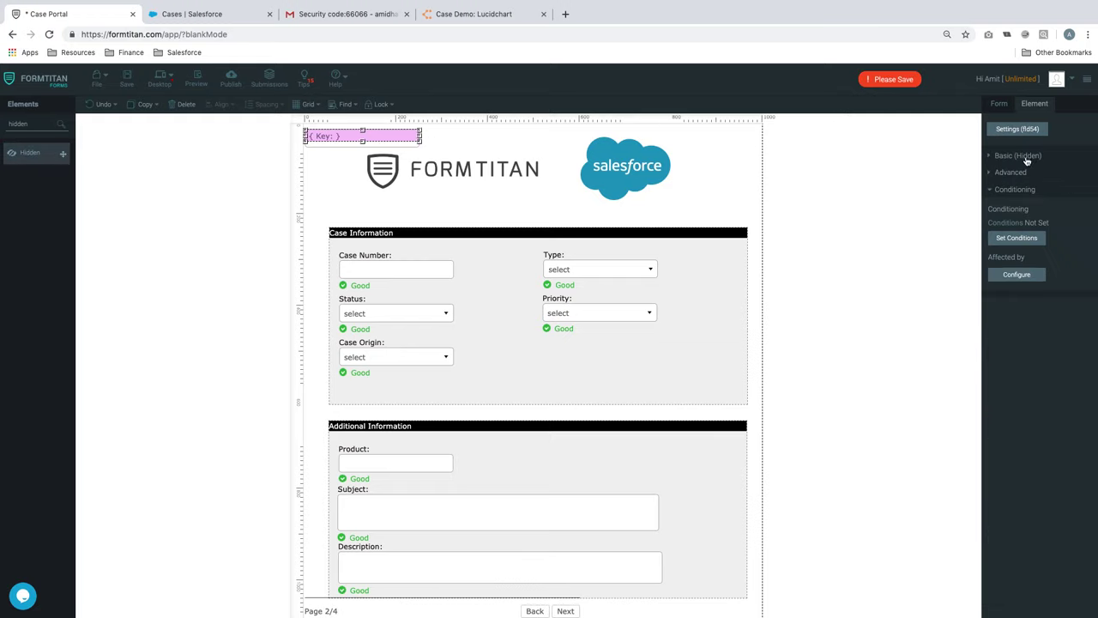
pyautogui.click(1021, 155)
pyautogui.write('Case ID')
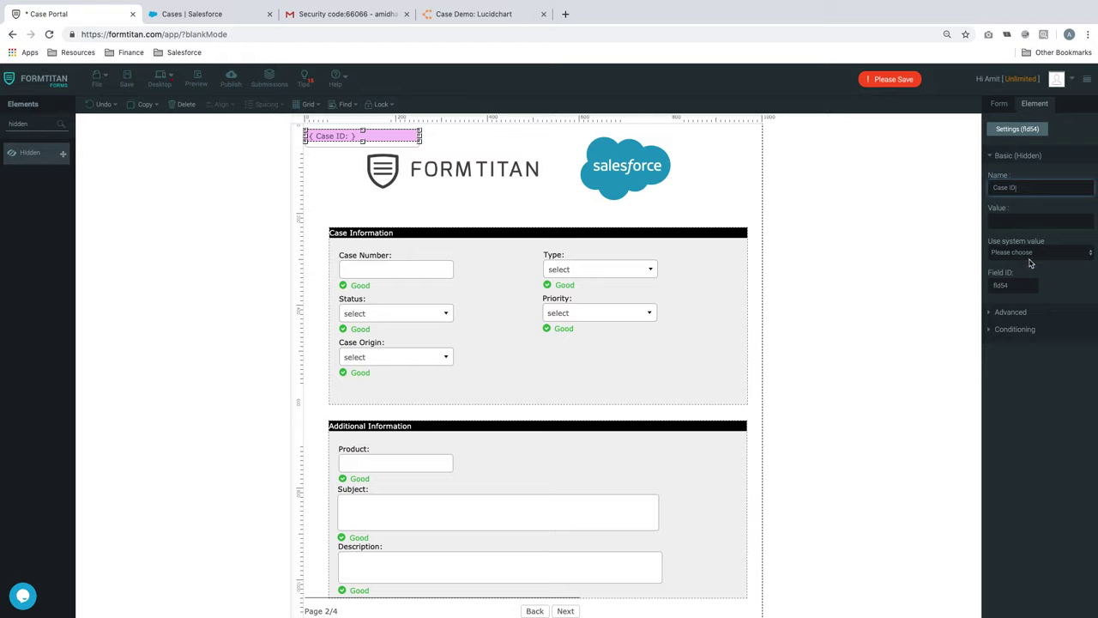
pyautogui.click(1012, 329)
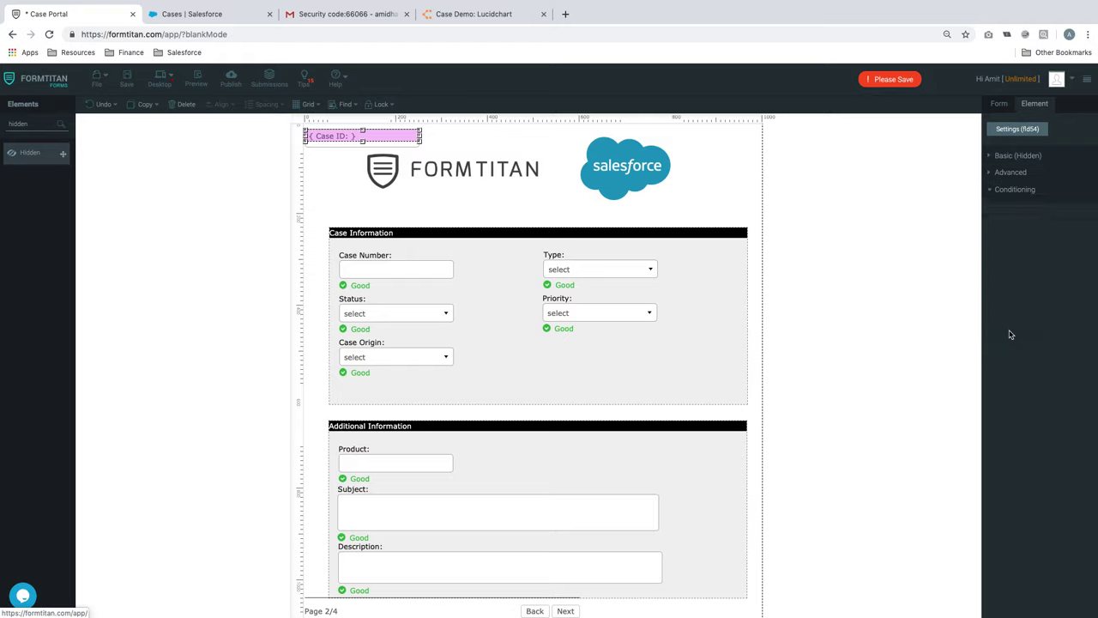
pyautogui.click(1024, 240)
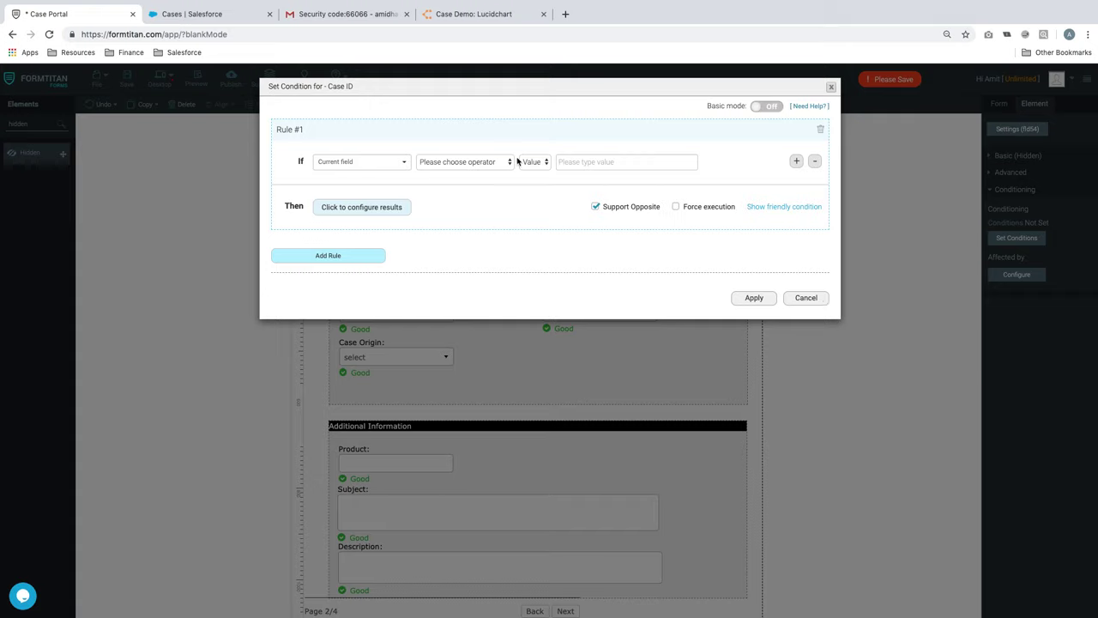
pyautogui.click(819, 297)
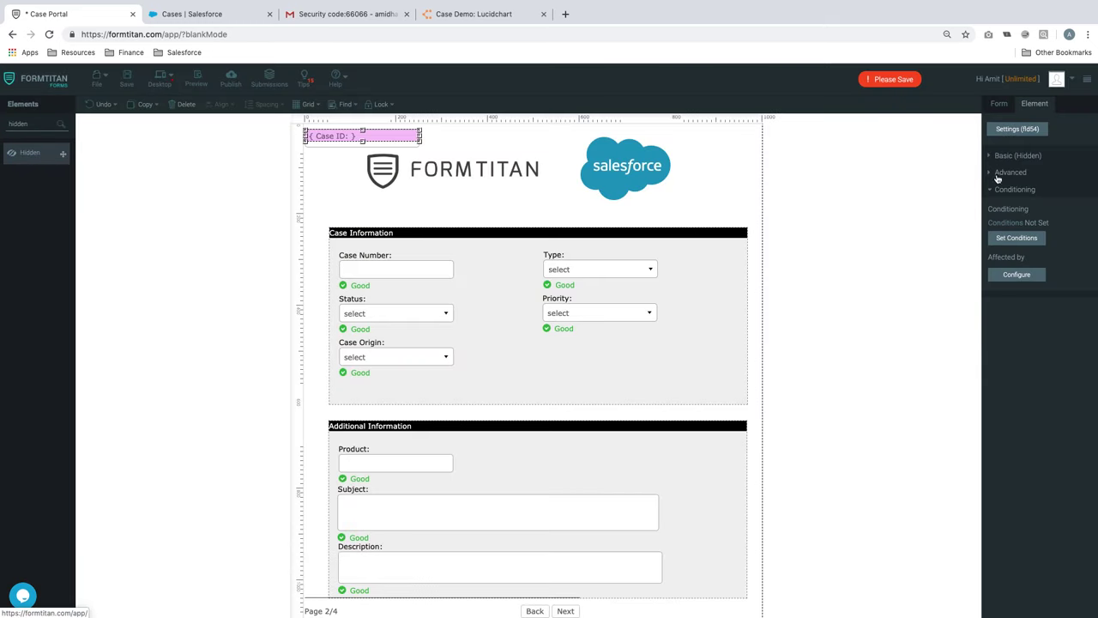
# - Review the hidden Case ID field's basic and advanced settings, including its available system values
pyautogui.click(1017, 155)
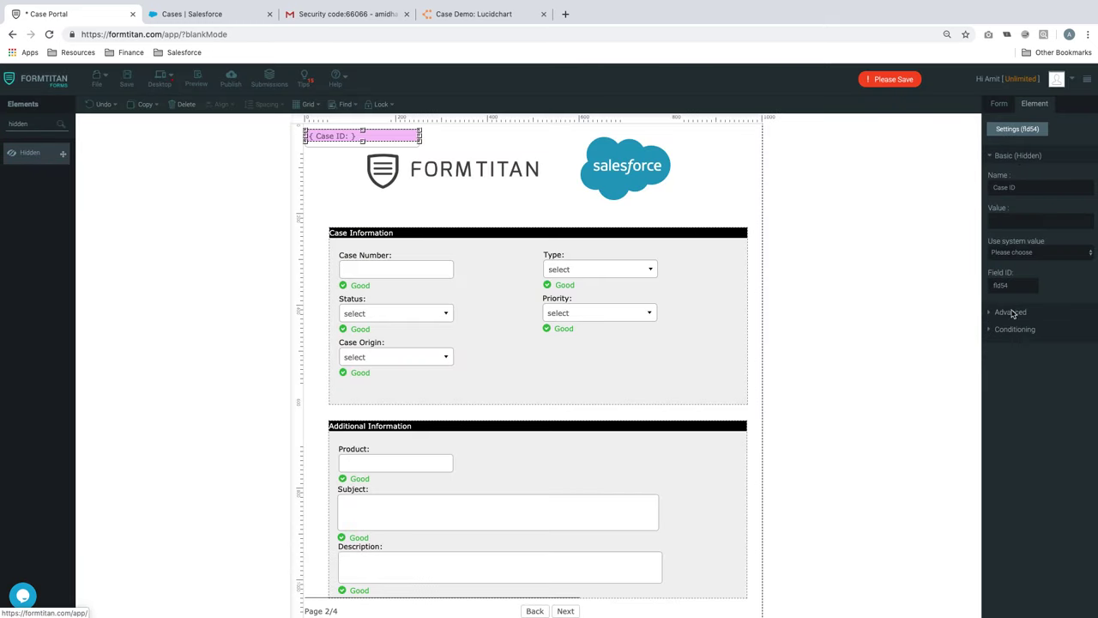
pyautogui.click(1021, 314)
pyautogui.click(1017, 157)
pyautogui.click(1035, 255)
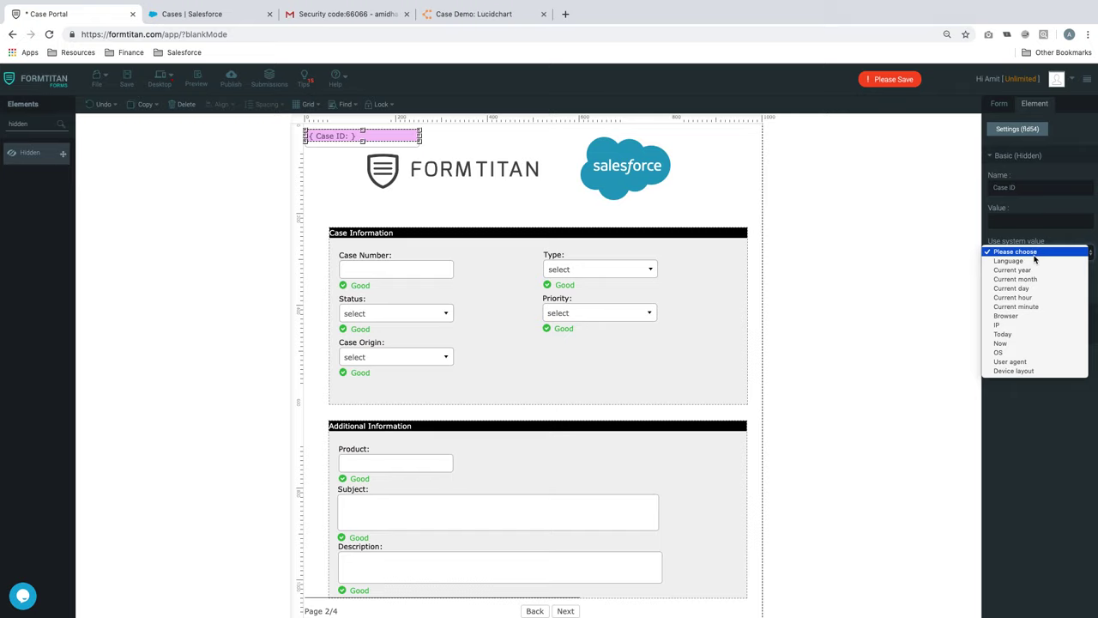
pyautogui.click(1048, 199)
pyautogui.click(1007, 335)
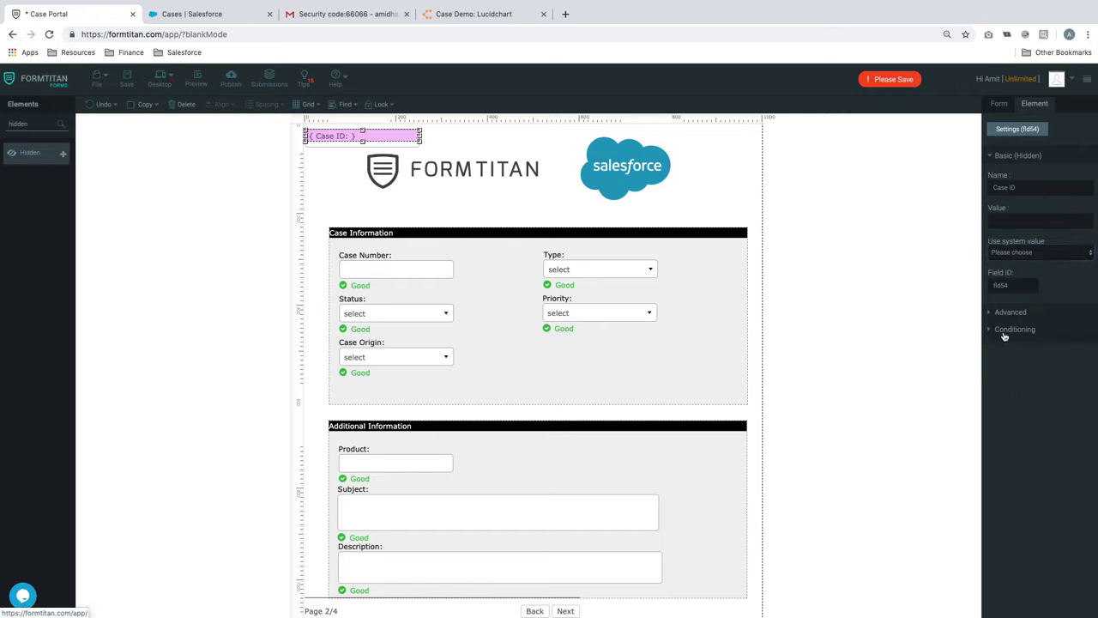
pyautogui.click(1012, 172)
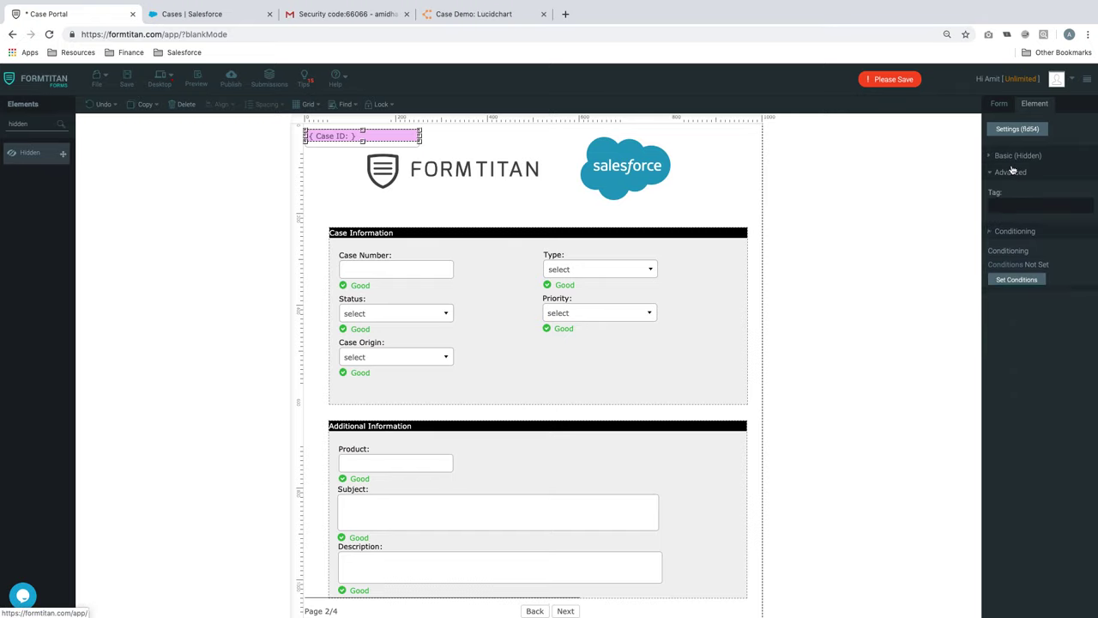
pyautogui.click(1002, 158)
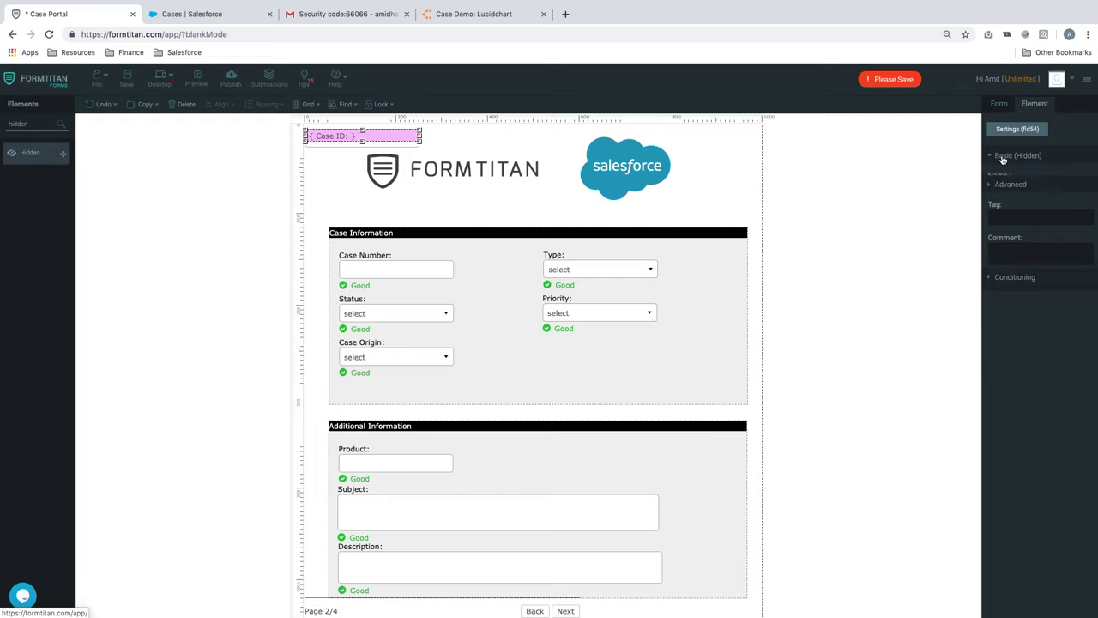
pyautogui.click(1001, 157)
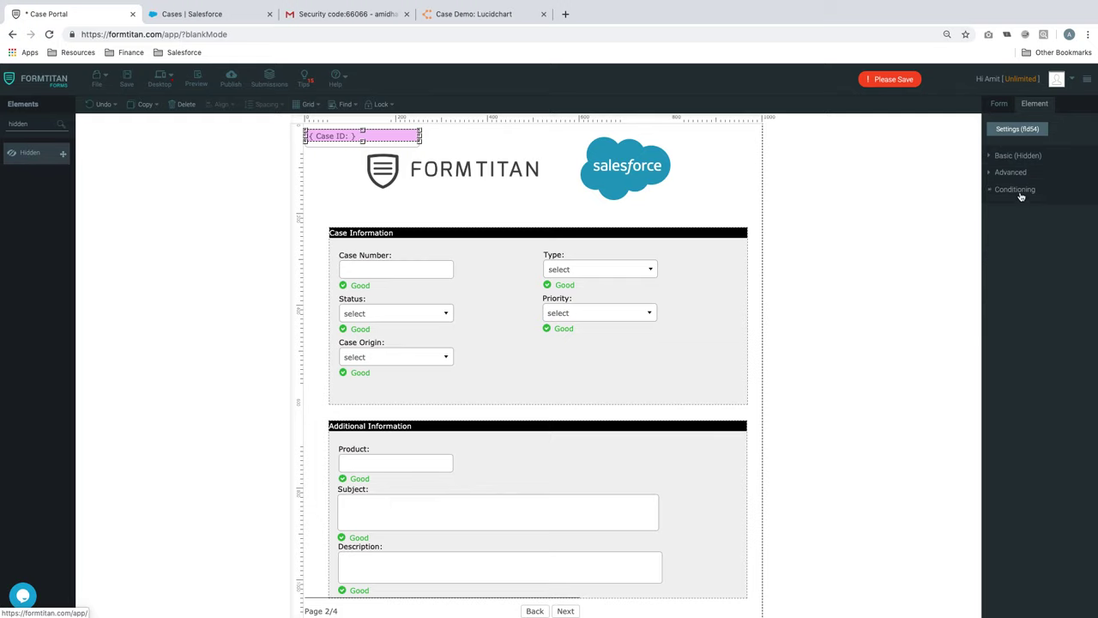
pyautogui.click(1021, 196)
pyautogui.click(1028, 240)
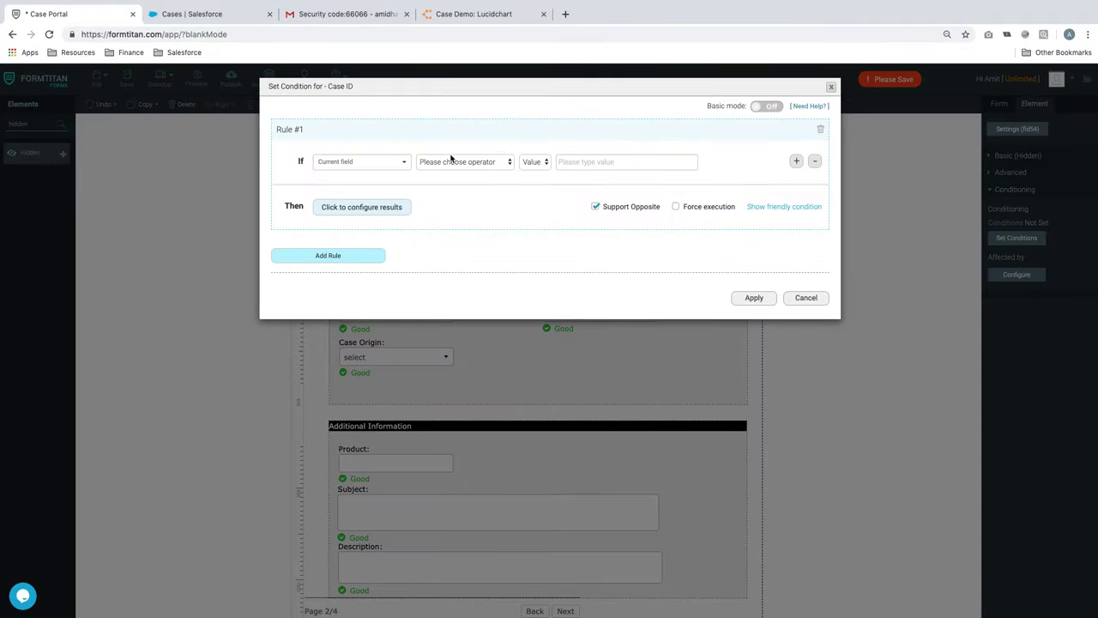
pyautogui.click(495, 162)
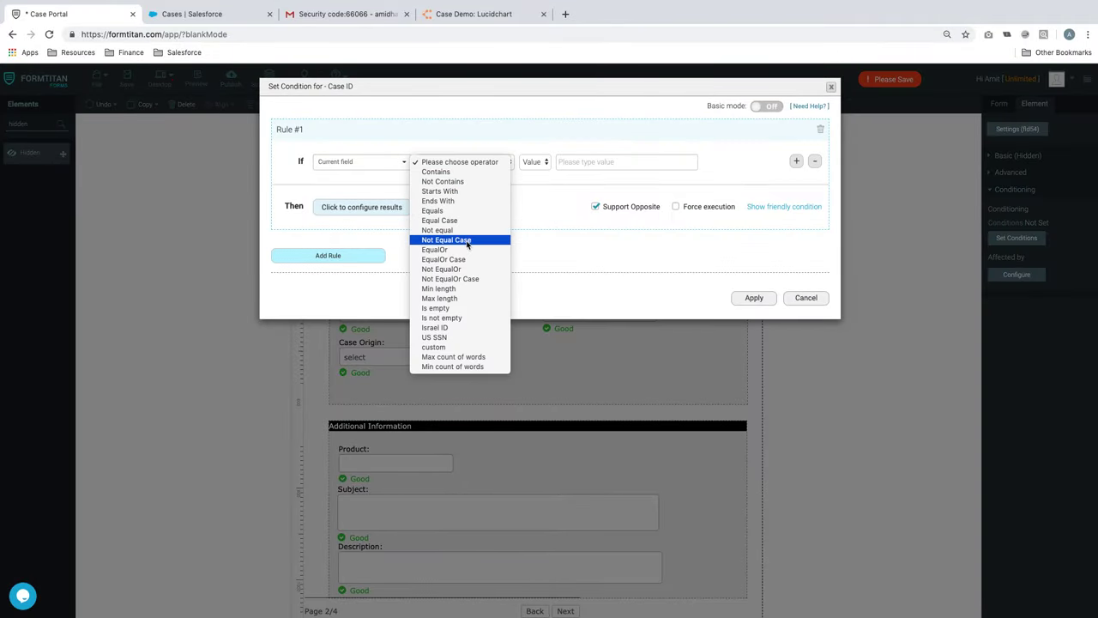
pyautogui.click(455, 309)
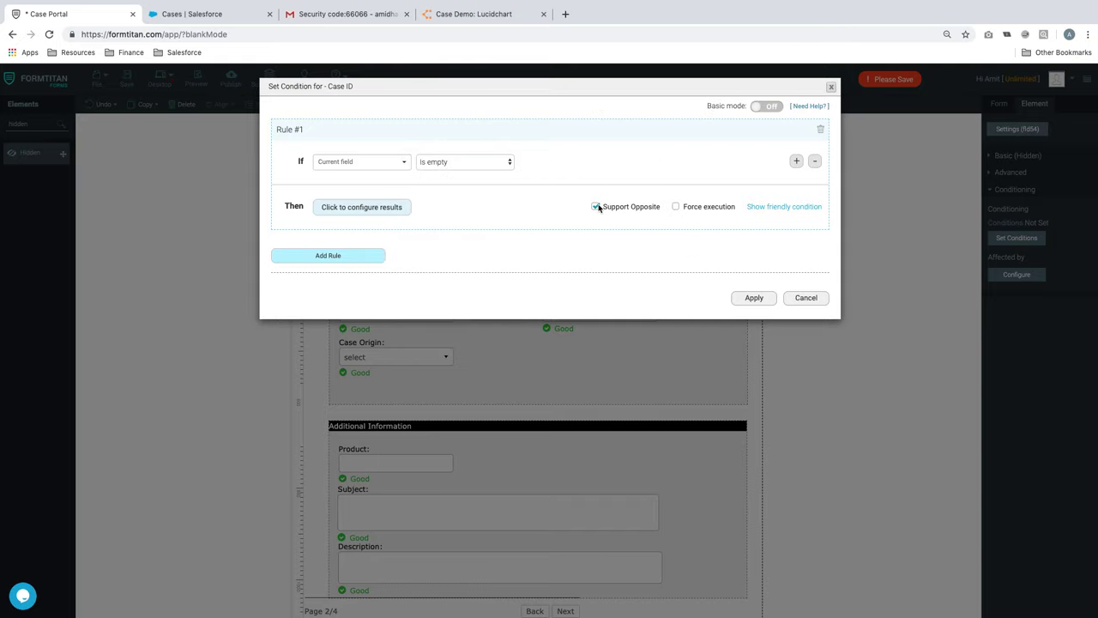
pyautogui.click(391, 208)
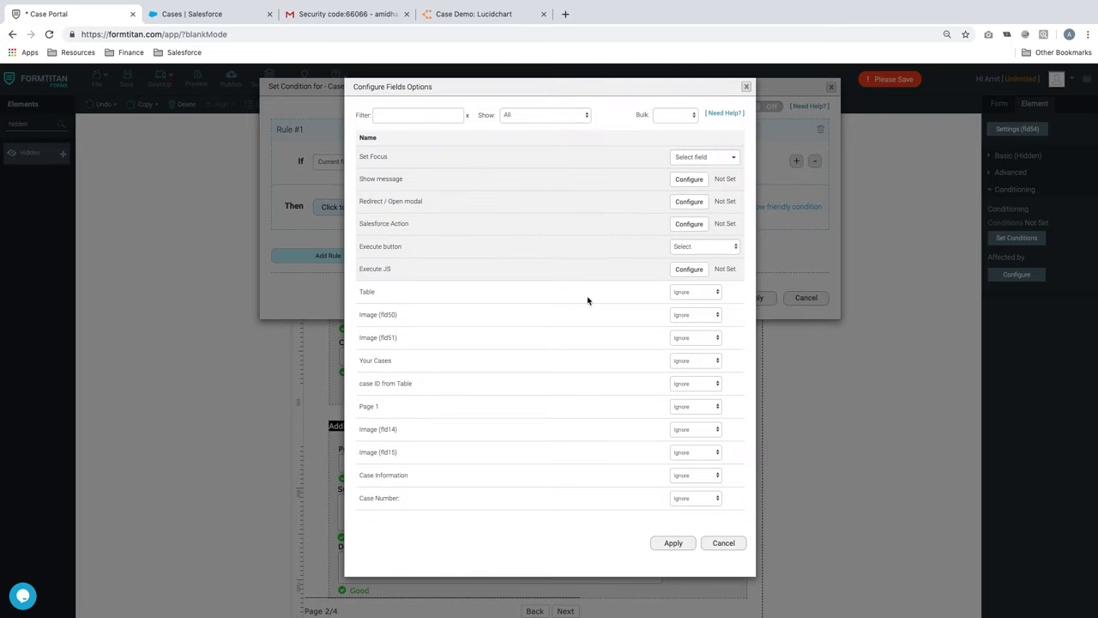
pyautogui.scroll(-1, 587, 300)
pyautogui.scroll(1, 587, 300)
pyautogui.click(674, 545)
pyautogui.click(379, 210)
pyautogui.scroll(-3, 579, 286)
pyautogui.scroll(3, 579, 287)
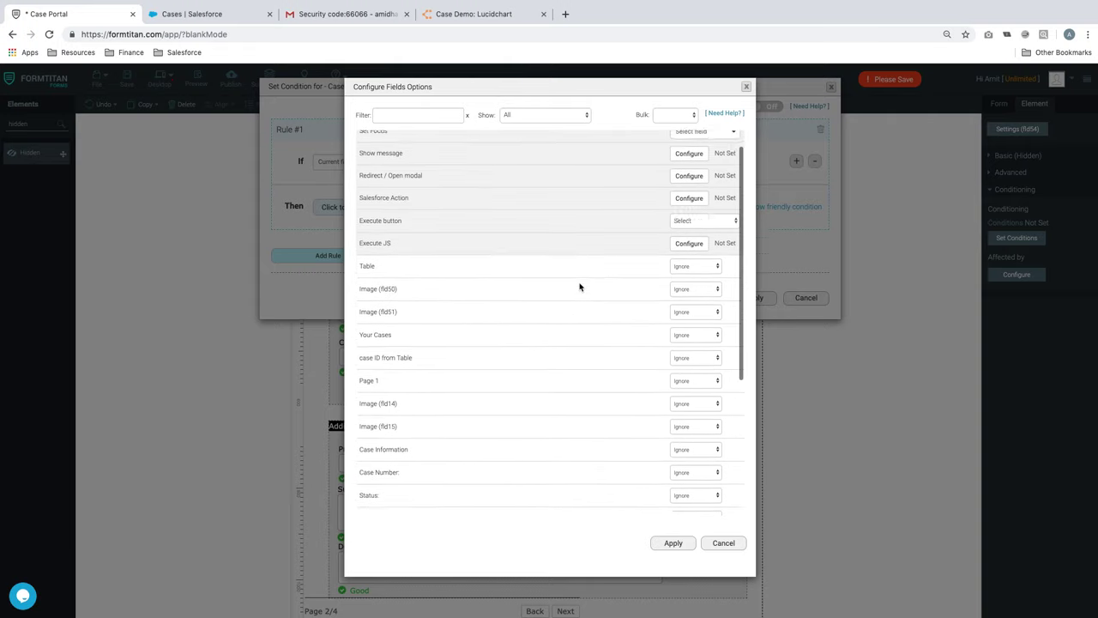
pyautogui.scroll(-2, 590, 338)
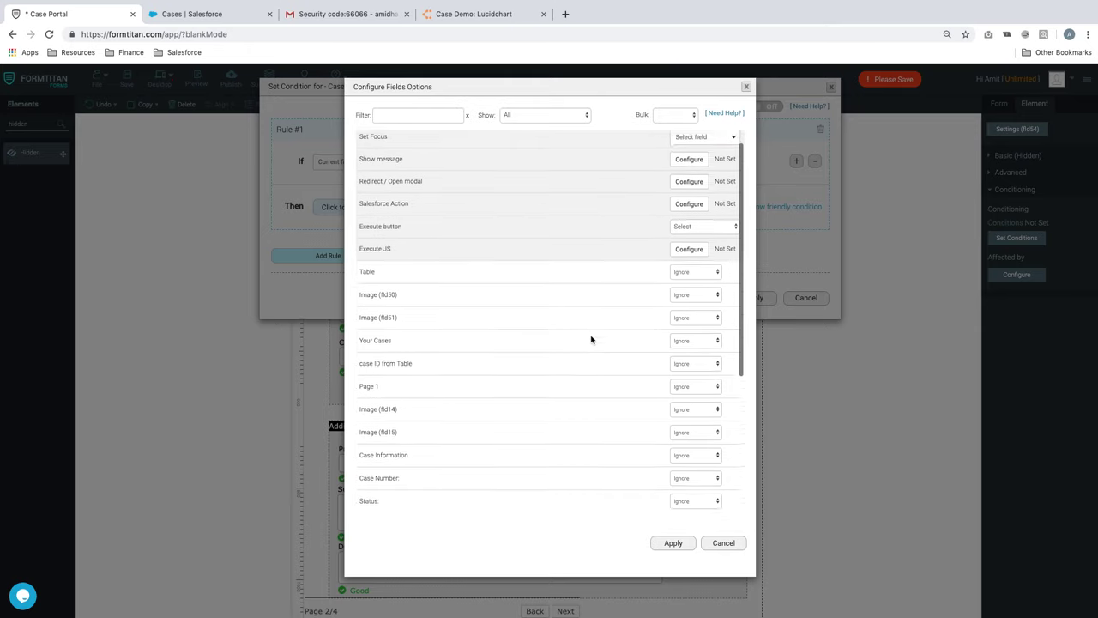
pyautogui.scroll(2, 590, 338)
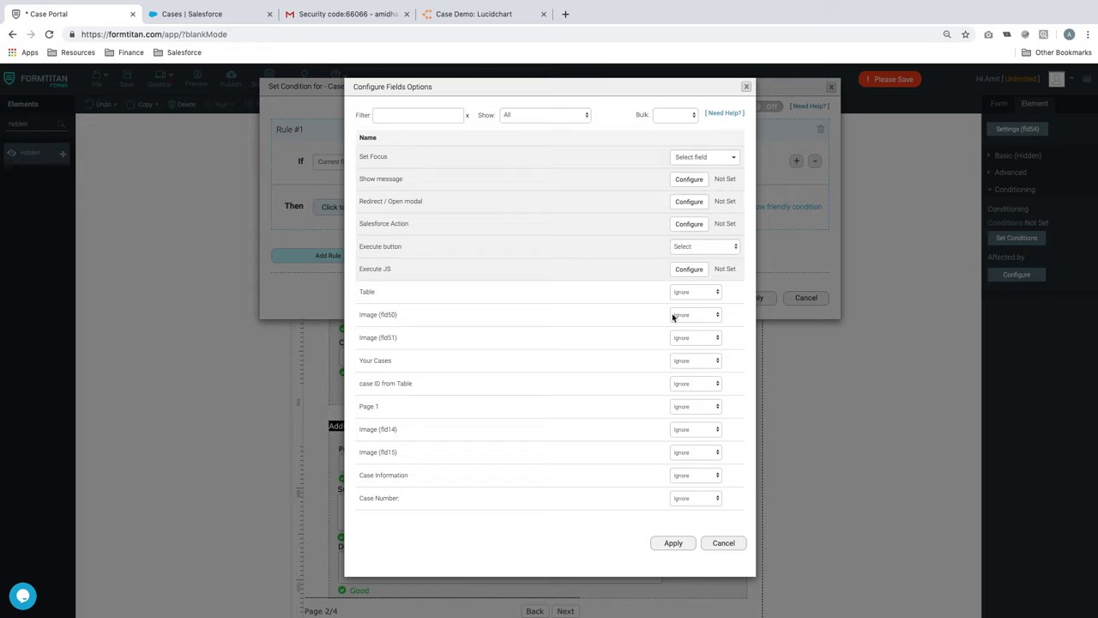
pyautogui.click(723, 545)
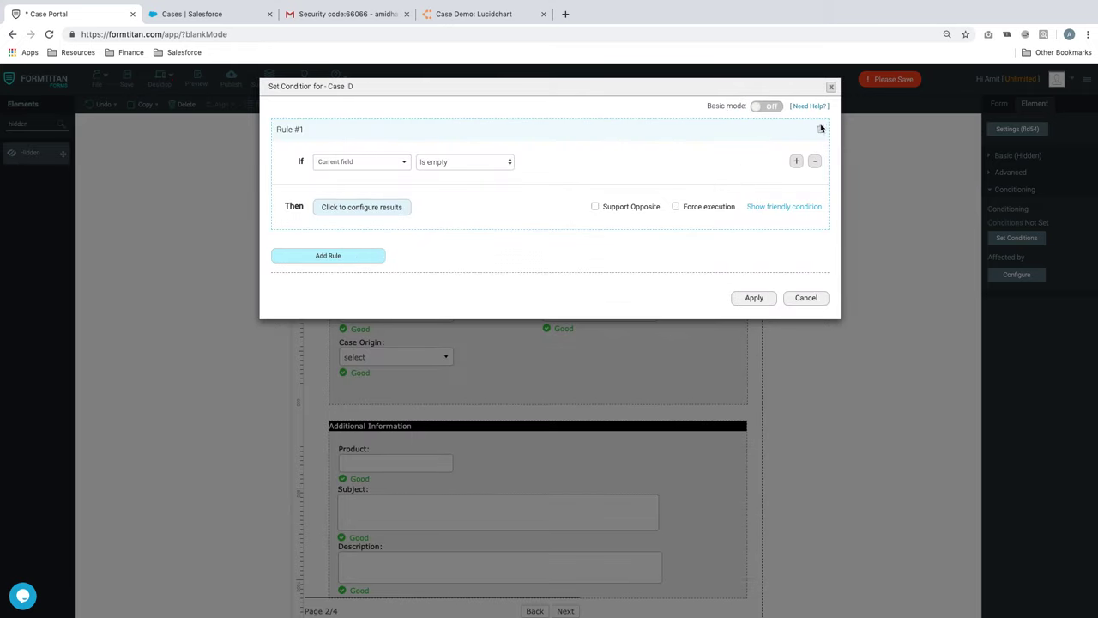
pyautogui.click(820, 130)
pyautogui.click(743, 182)
# - Save the form and open the result options of the "case ID from Table" field's existing condition on the first page
pyautogui.click(126, 79)
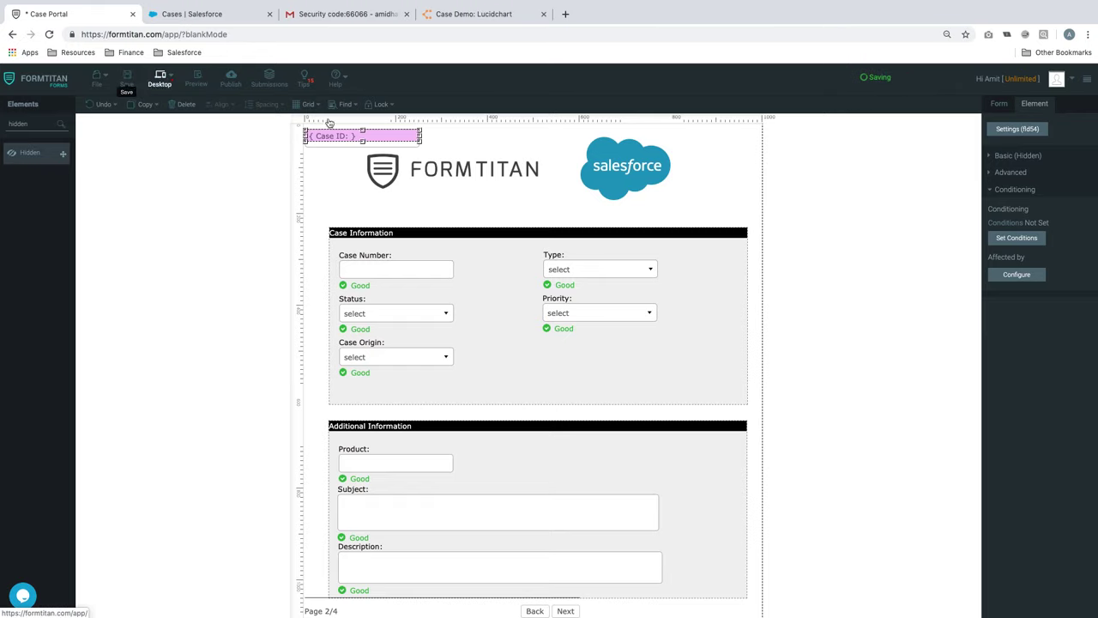
pyautogui.click(443, 141)
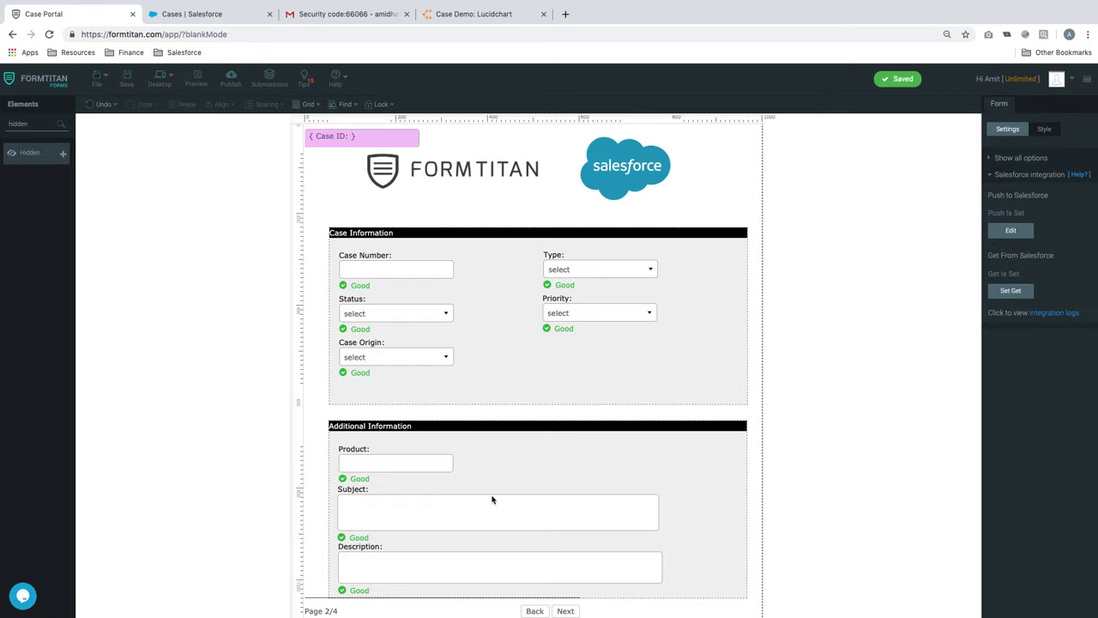
pyautogui.click(535, 611)
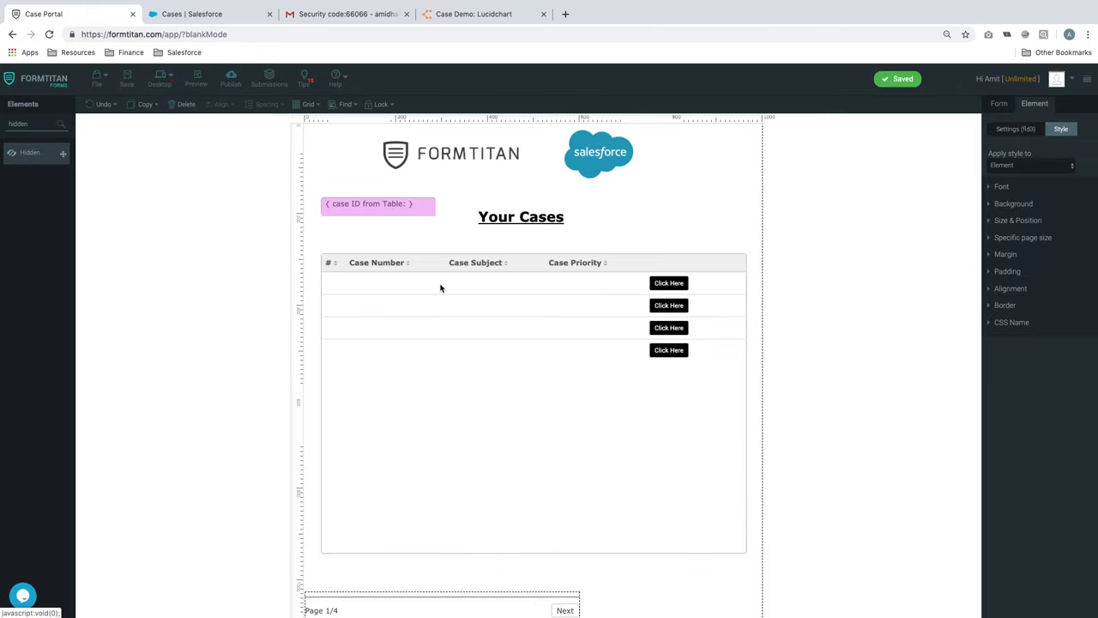
pyautogui.click(415, 211)
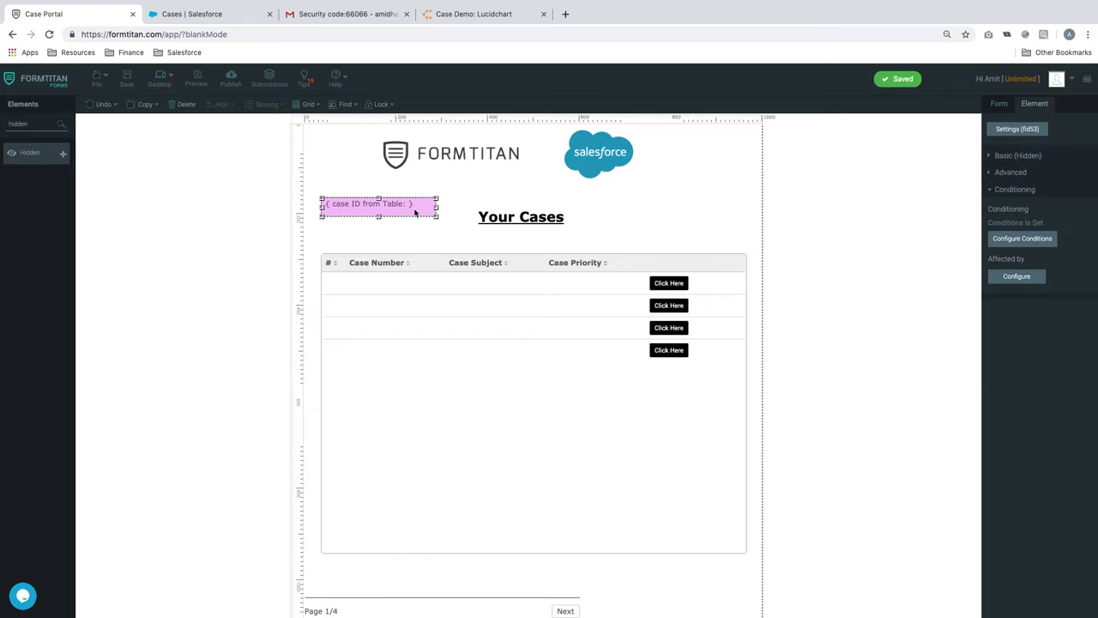
pyautogui.click(1026, 241)
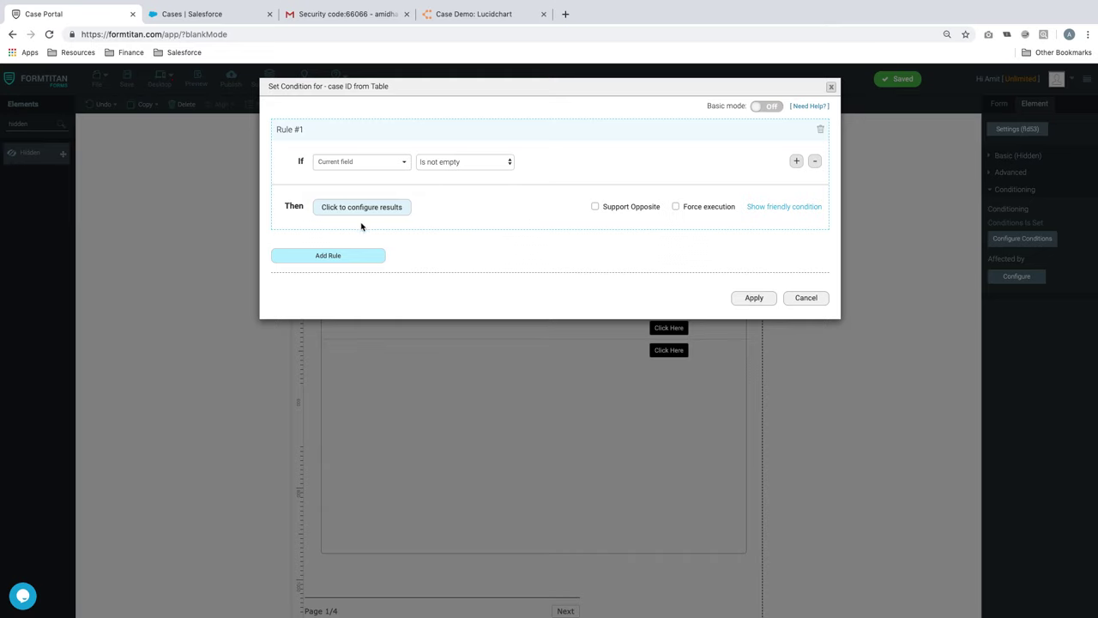
pyautogui.click(378, 211)
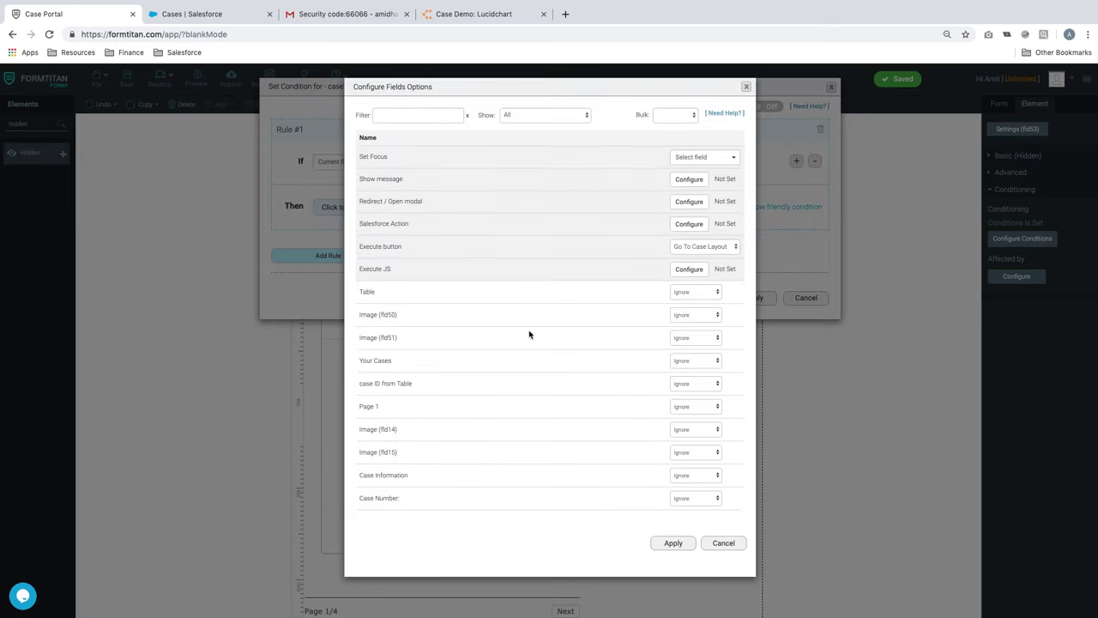
pyautogui.scroll(-2, 530, 334)
pyautogui.click(702, 345)
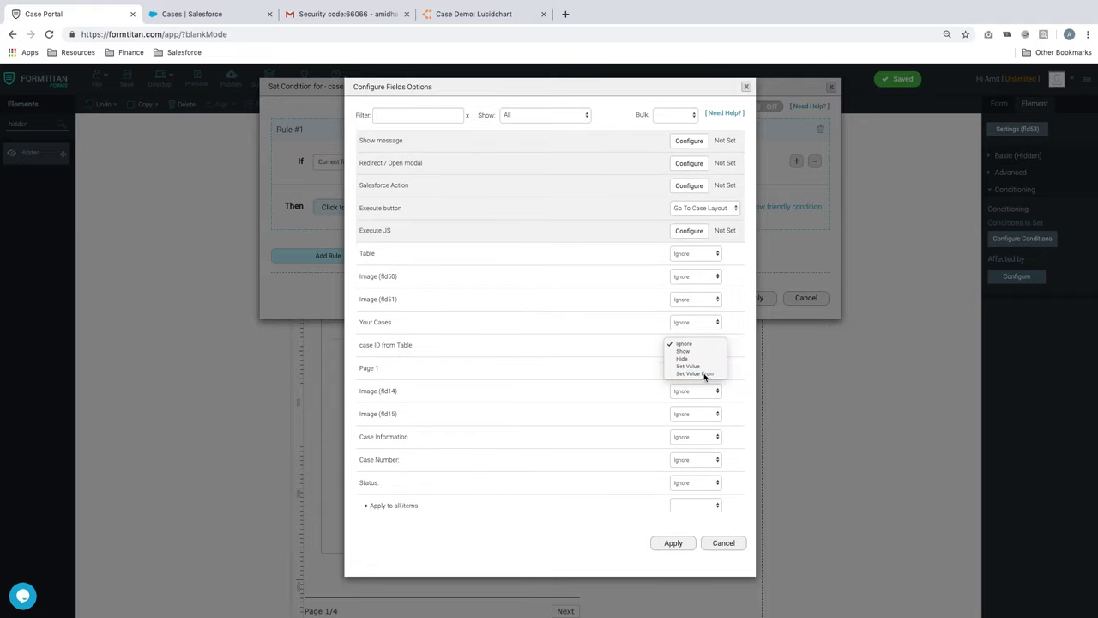
pyautogui.click(704, 374)
pyautogui.click(701, 346)
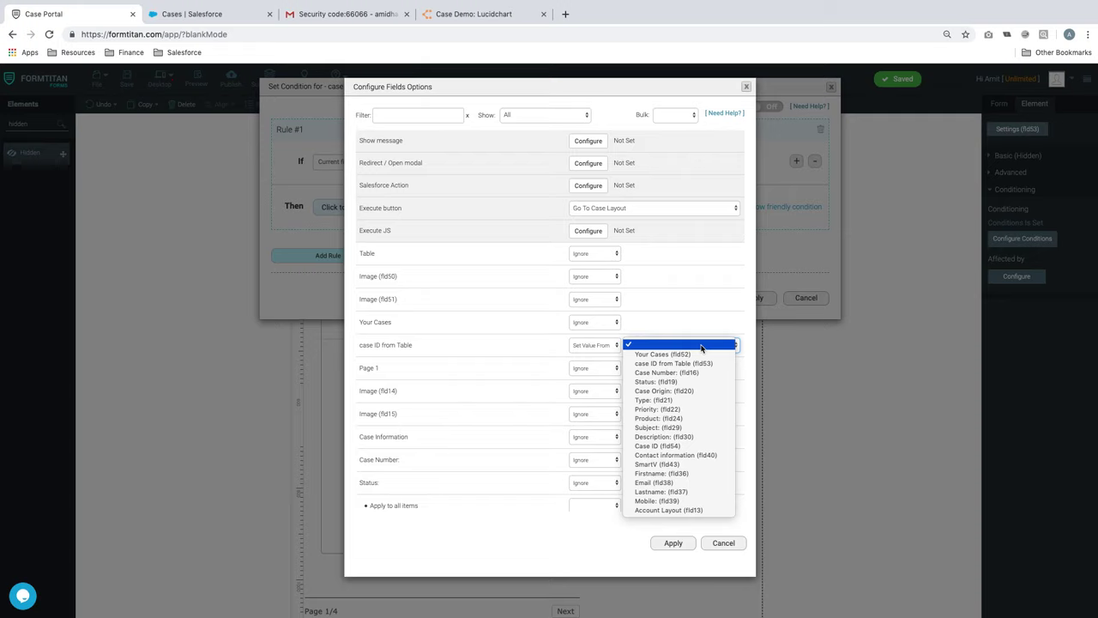
pyautogui.click(703, 363)
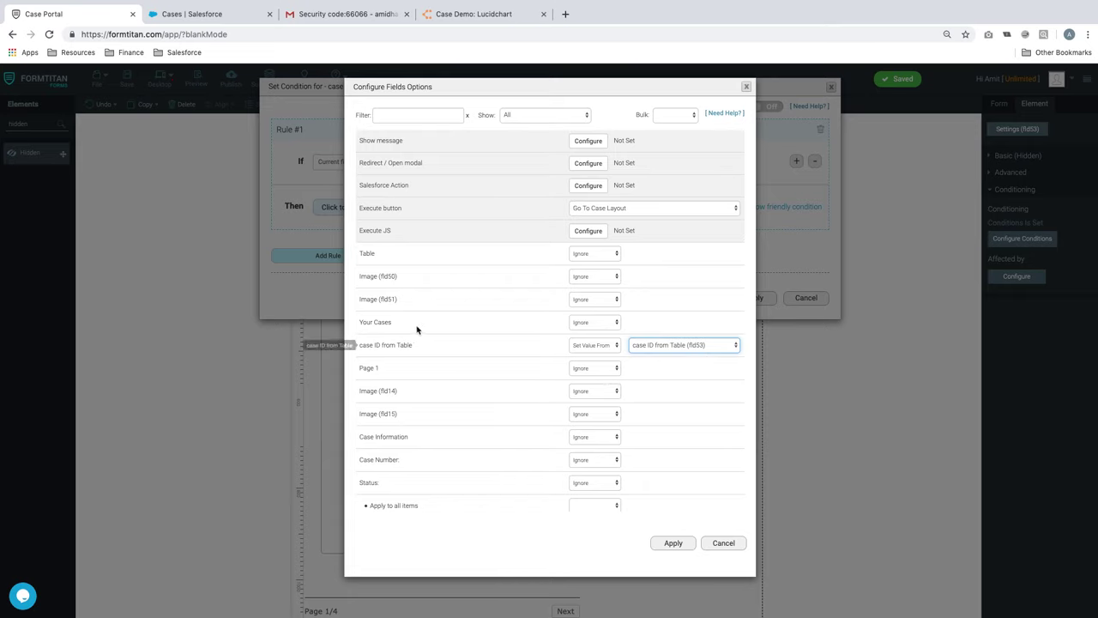
pyautogui.scroll(-2, 436, 459)
pyautogui.scroll(-2, 436, 462)
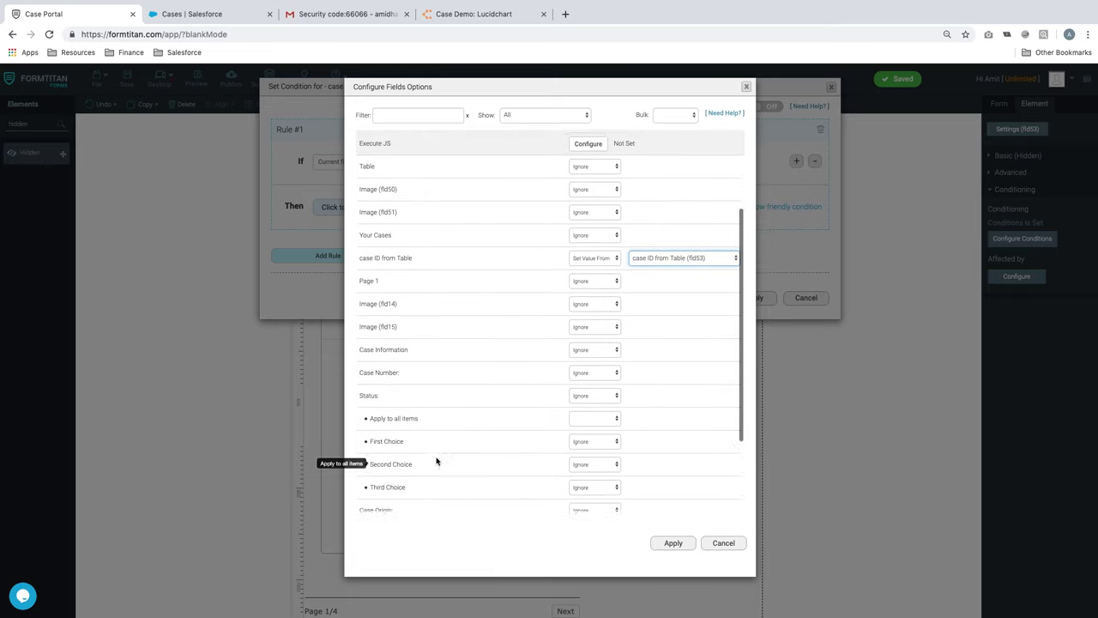
pyautogui.scroll(4, 436, 463)
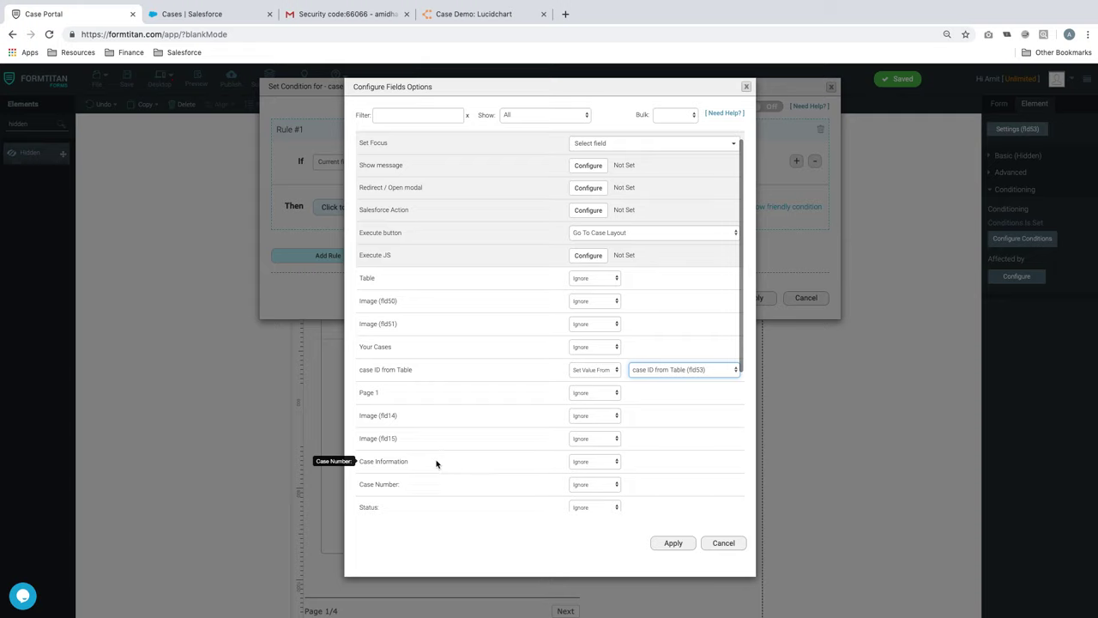
pyautogui.click(591, 369)
pyautogui.click(594, 339)
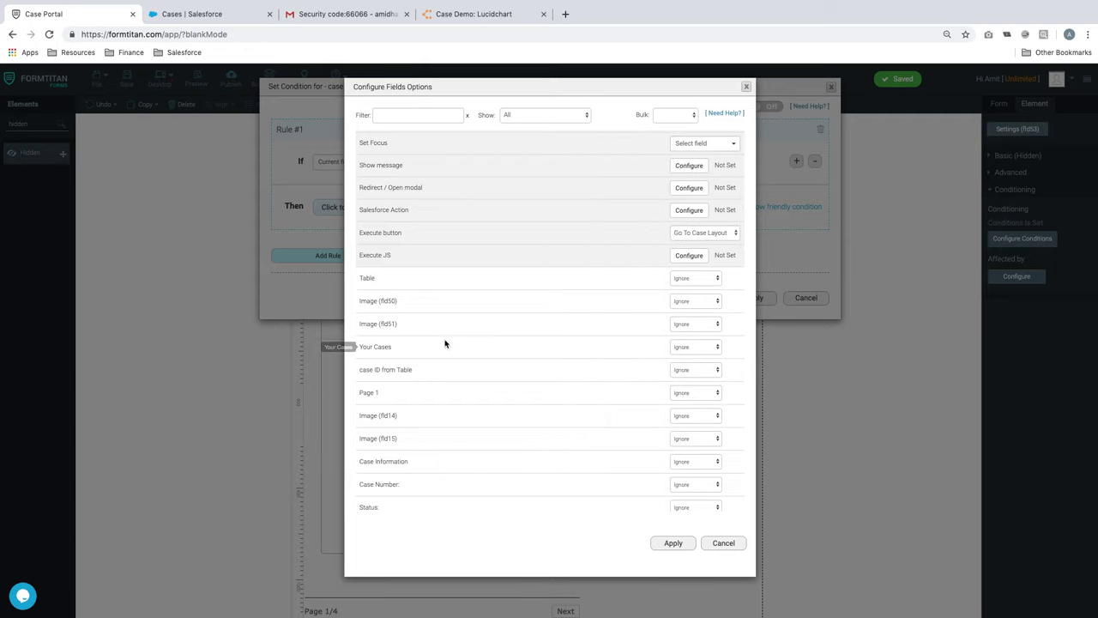
# - Filter the result options by "case", make Case ID set its value from "case ID from Table (fld53)", and apply the condition
pyautogui.scroll(-4, 445, 342)
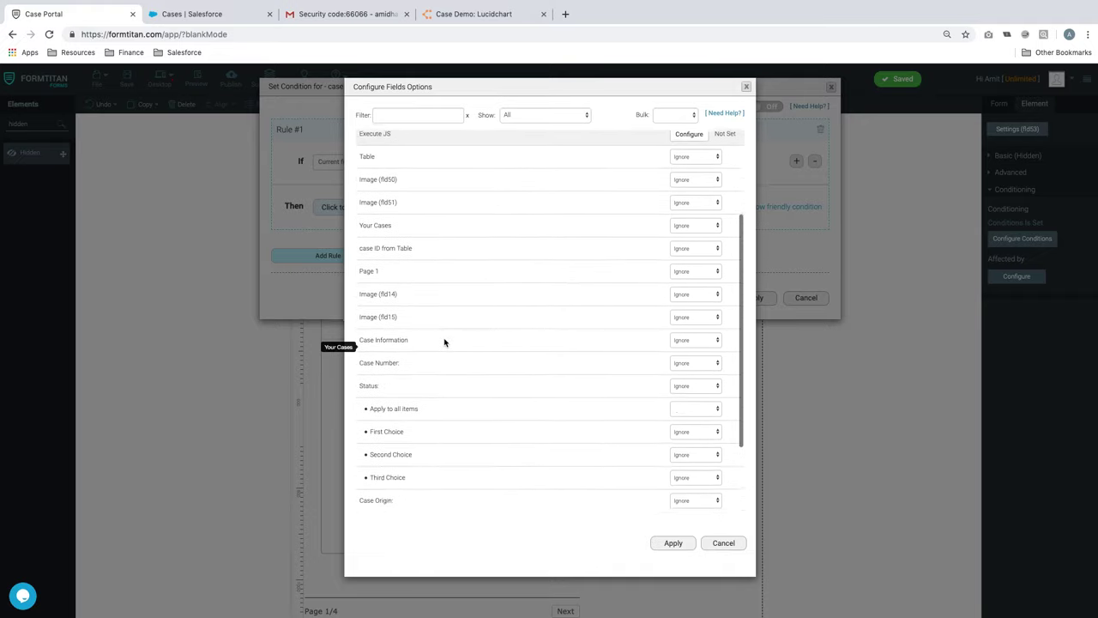
pyautogui.scroll(-5, 444, 342)
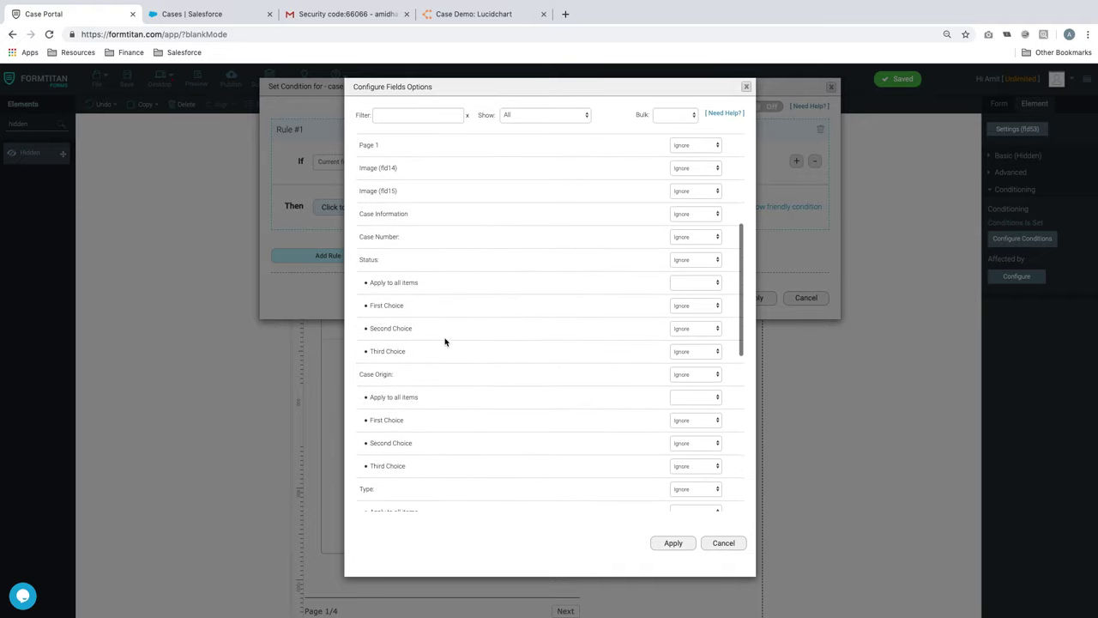
pyautogui.scroll(-6, 444, 342)
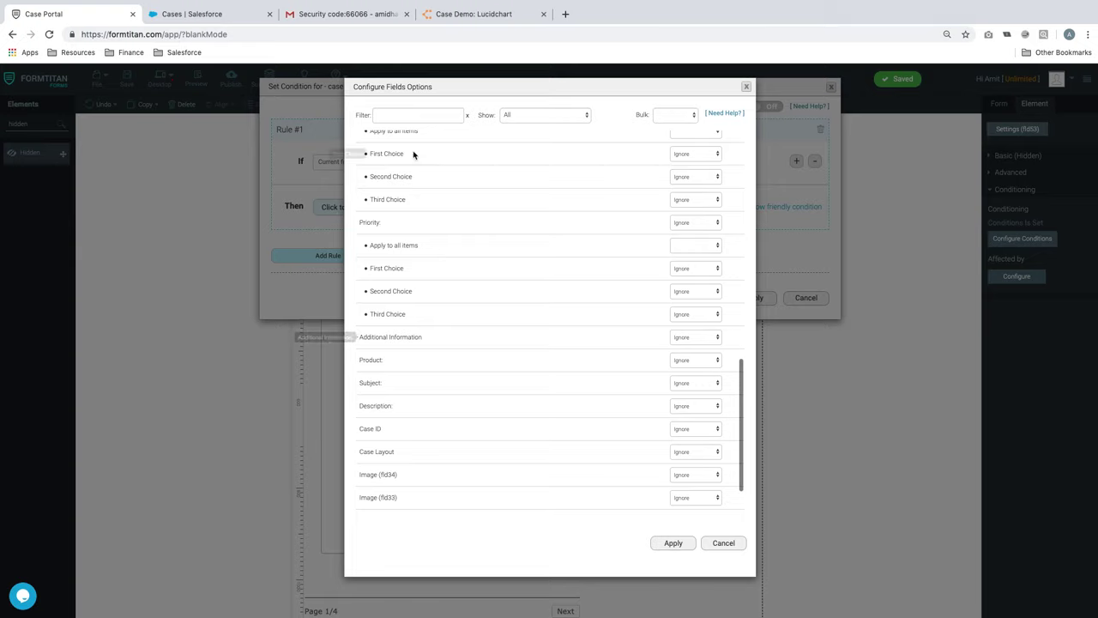
pyautogui.click(400, 116)
pyautogui.write('case')
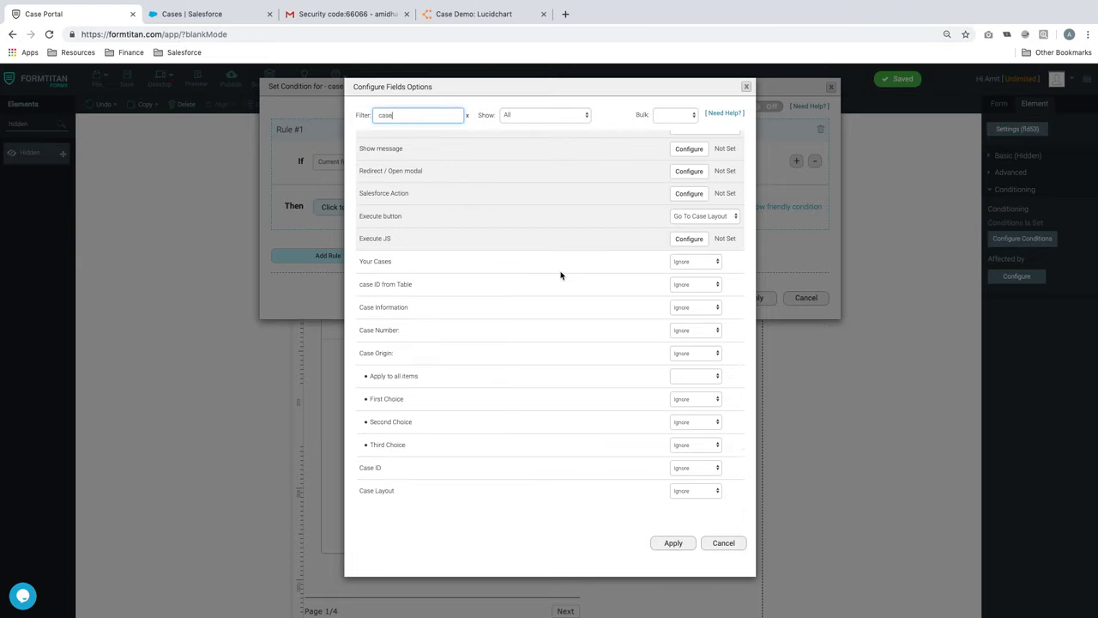
pyautogui.click(701, 468)
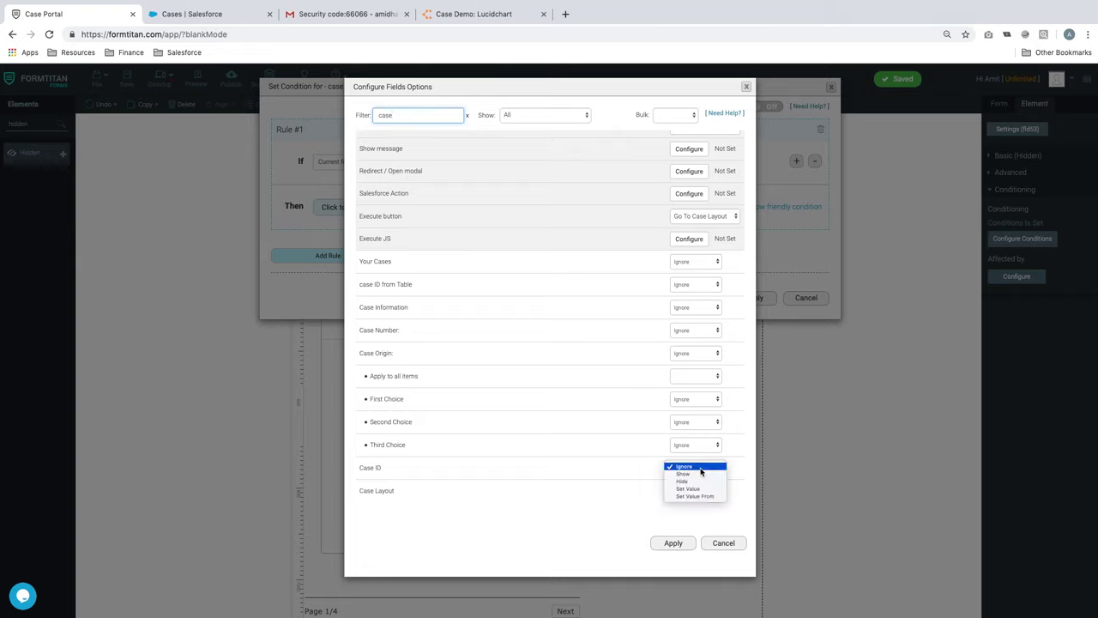
pyautogui.click(699, 488)
pyautogui.click(629, 467)
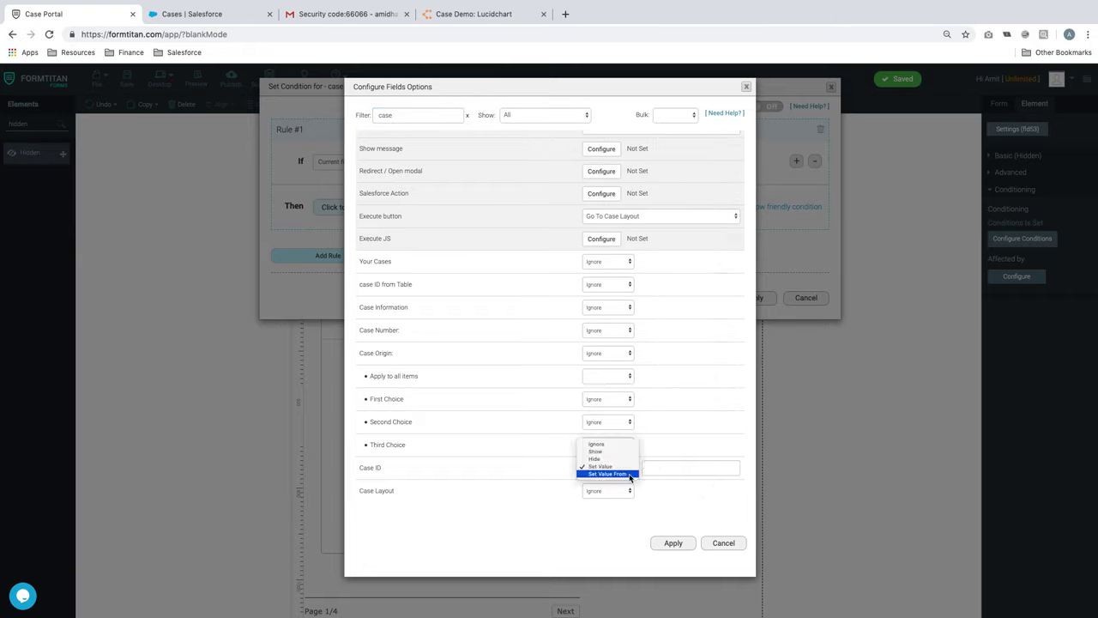
pyautogui.click(626, 475)
pyautogui.click(679, 468)
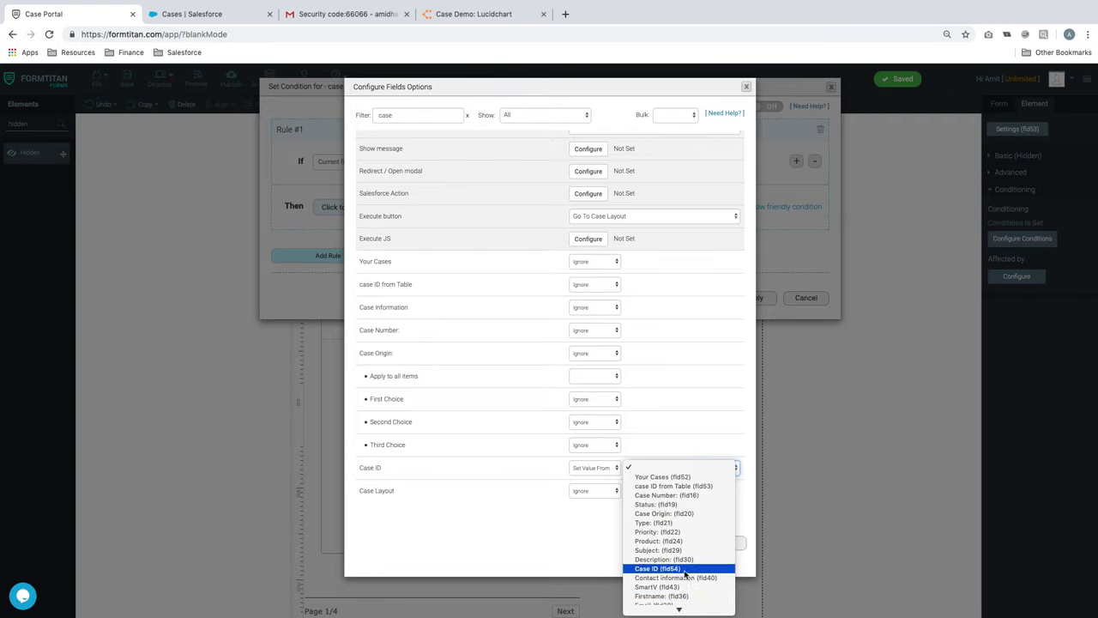
pyautogui.click(684, 486)
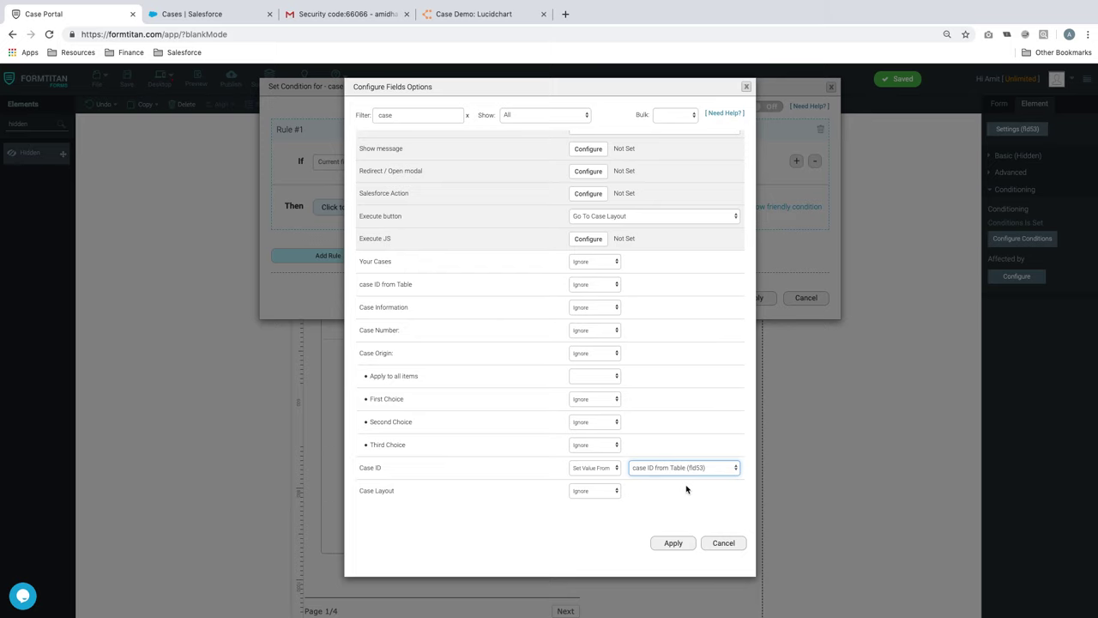
pyautogui.click(678, 544)
pyautogui.click(754, 298)
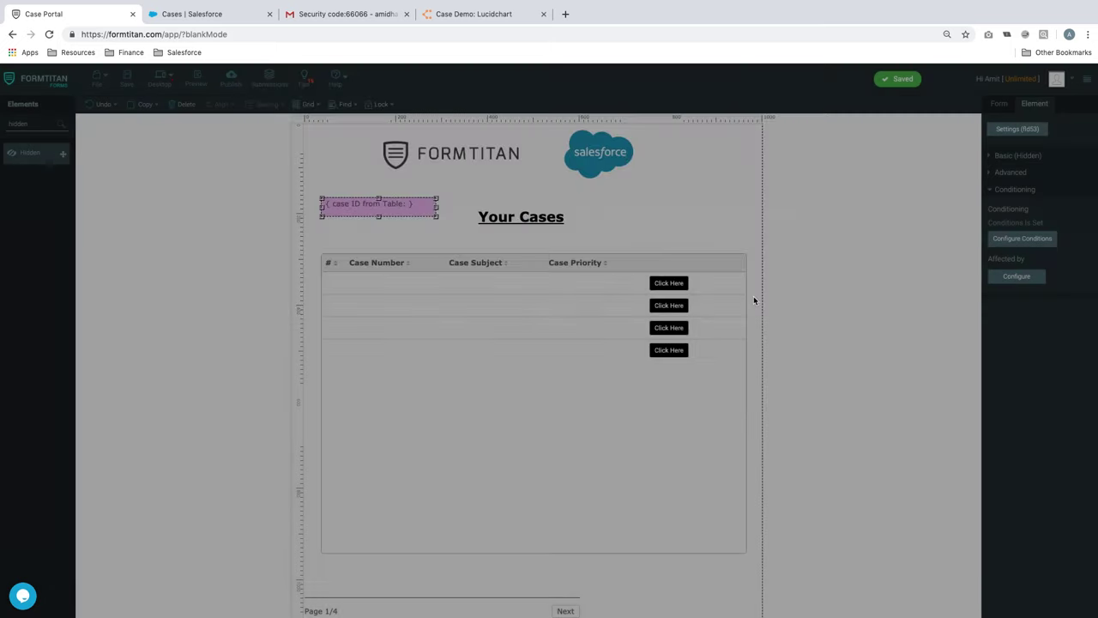
# - Save and preview the form, test the "Click Here" buttons of the first and third cases, and close the preview
pyautogui.click(127, 83)
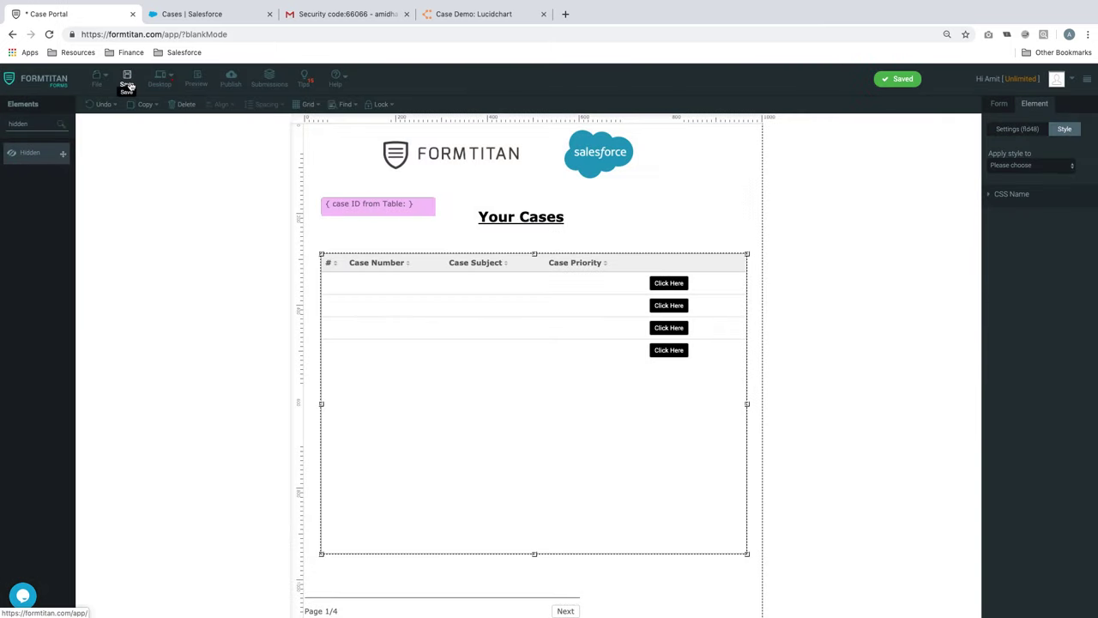
pyautogui.click(196, 83)
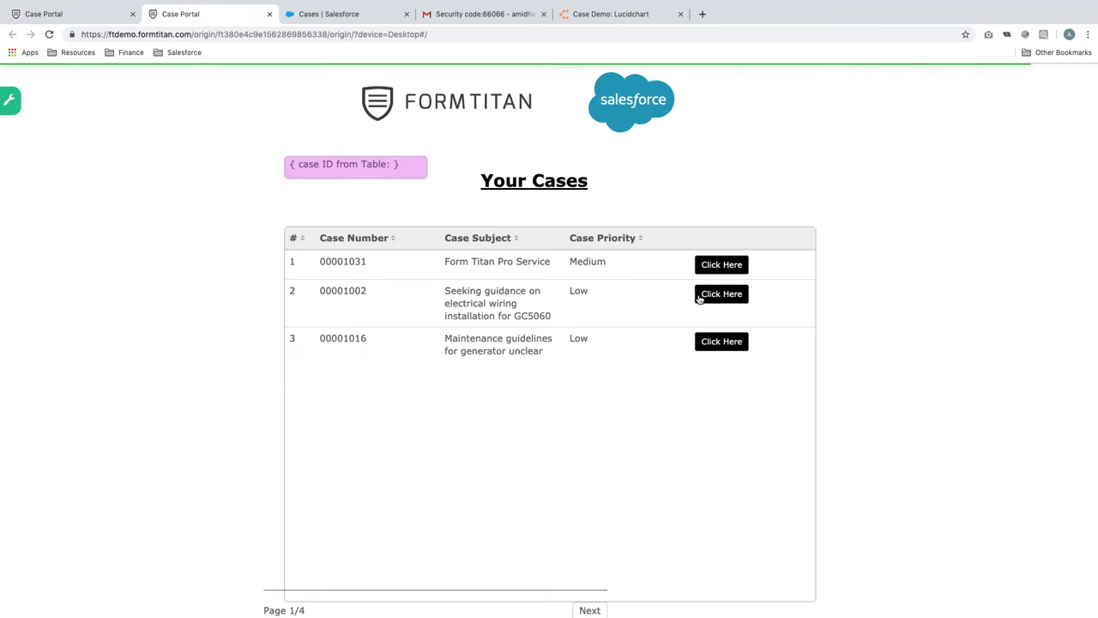
pyautogui.click(725, 265)
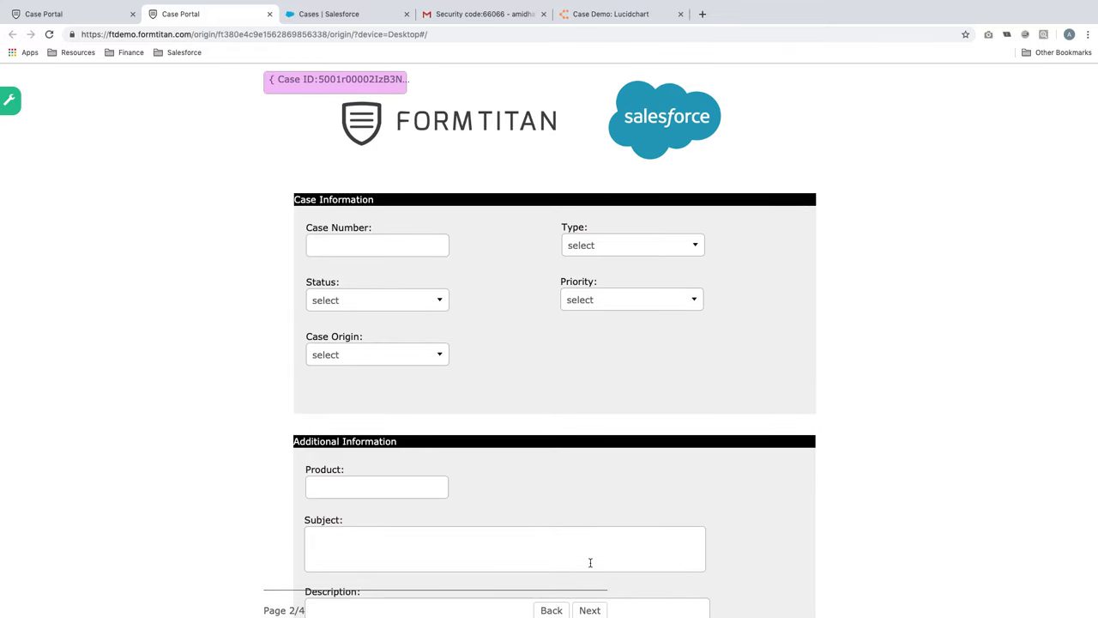
pyautogui.click(551, 610)
pyautogui.click(732, 343)
pyautogui.click(270, 14)
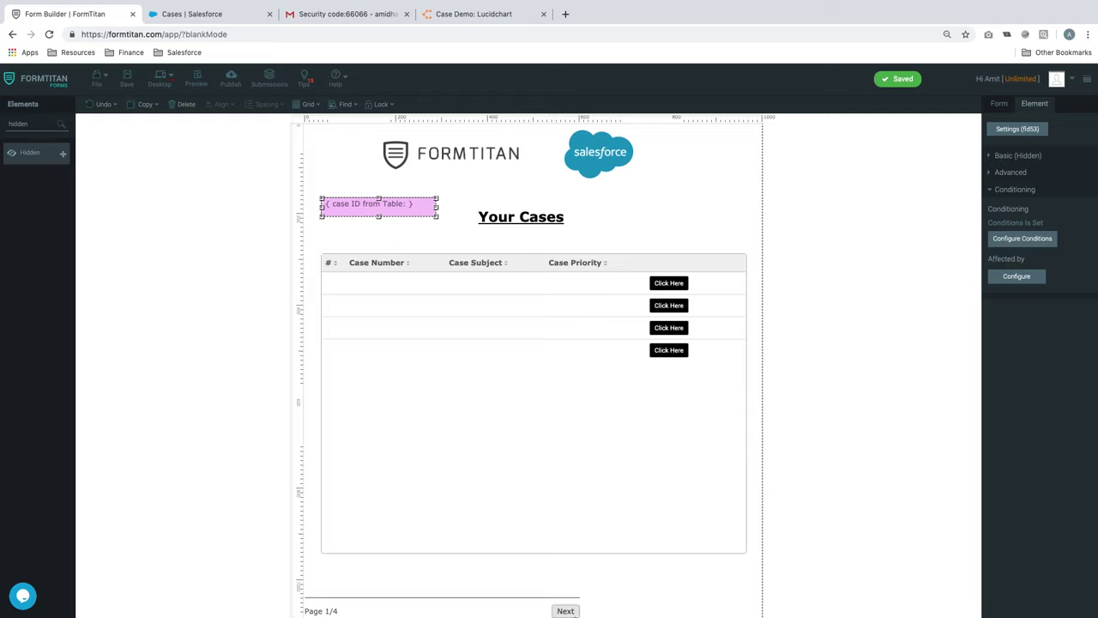
# - Go to the form's second page and add a new object to its Get From Salesforce integration
pyautogui.click(565, 611)
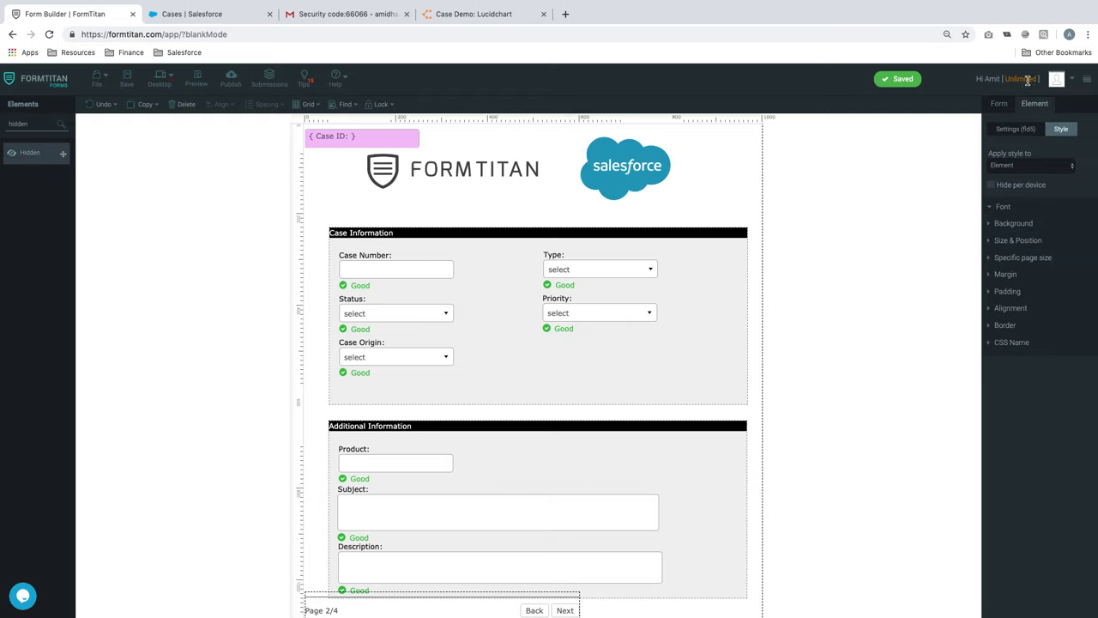
pyautogui.click(1001, 104)
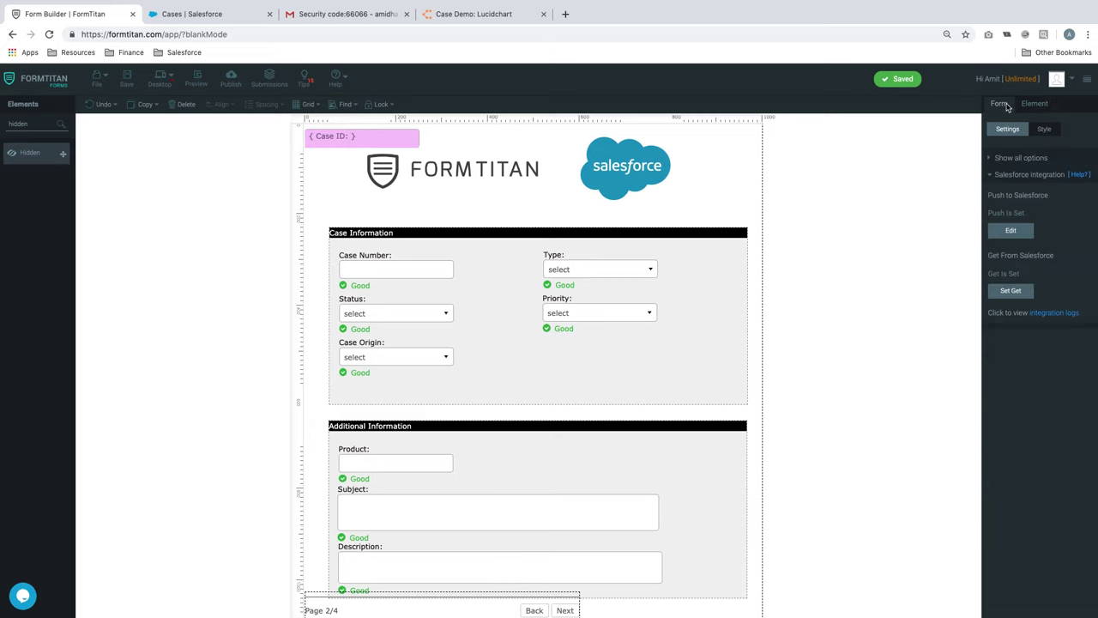
pyautogui.click(1011, 291)
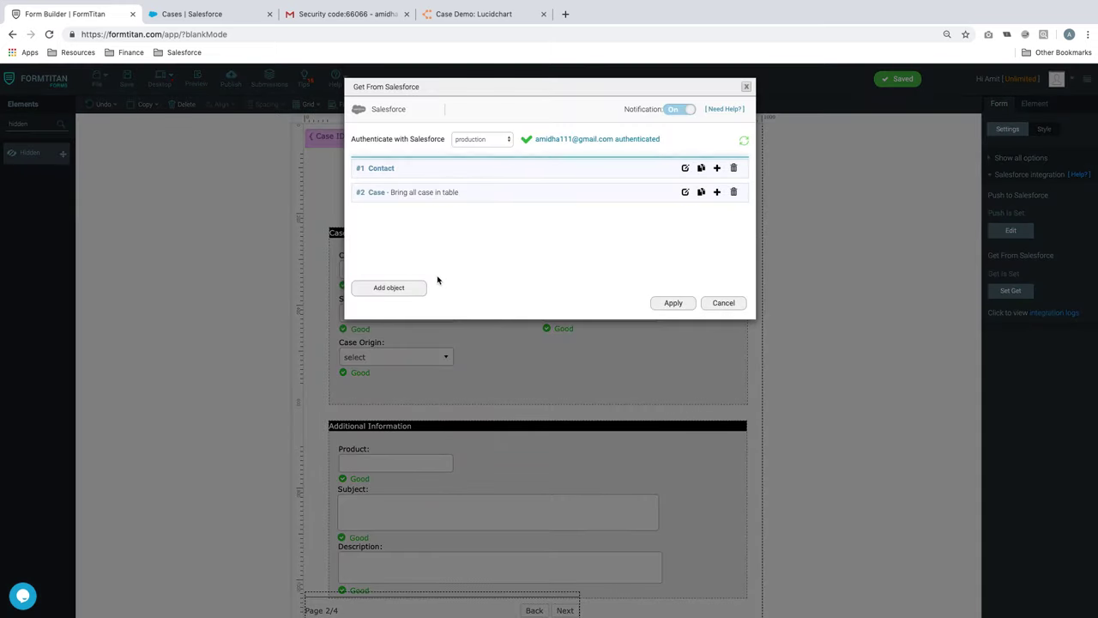
pyautogui.click(404, 289)
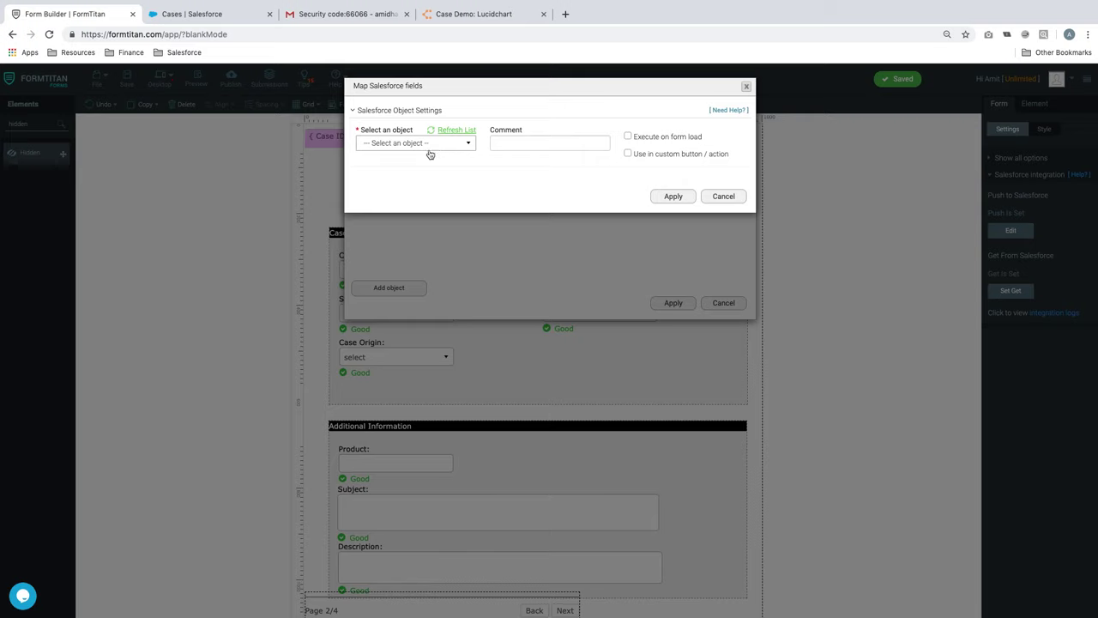
# - Choose Case as the Salesforce object and enter the comment "Get case based on Case ID"
pyautogui.click(430, 148)
pyautogui.click(430, 147)
pyautogui.click(431, 147)
pyautogui.write('case')
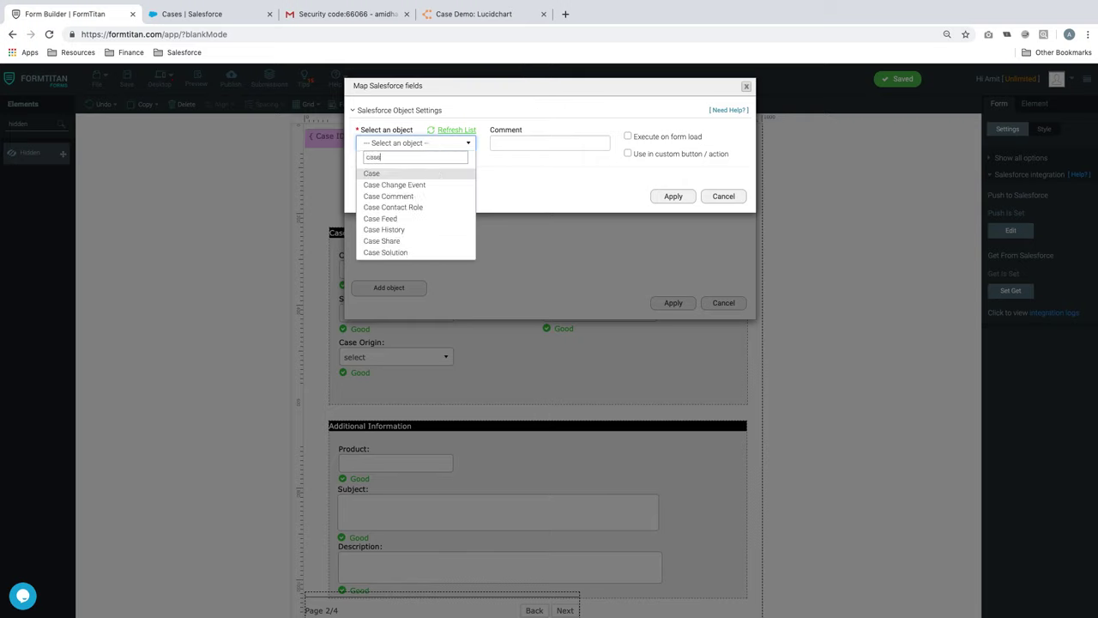
pyautogui.click(416, 174)
pyautogui.click(544, 143)
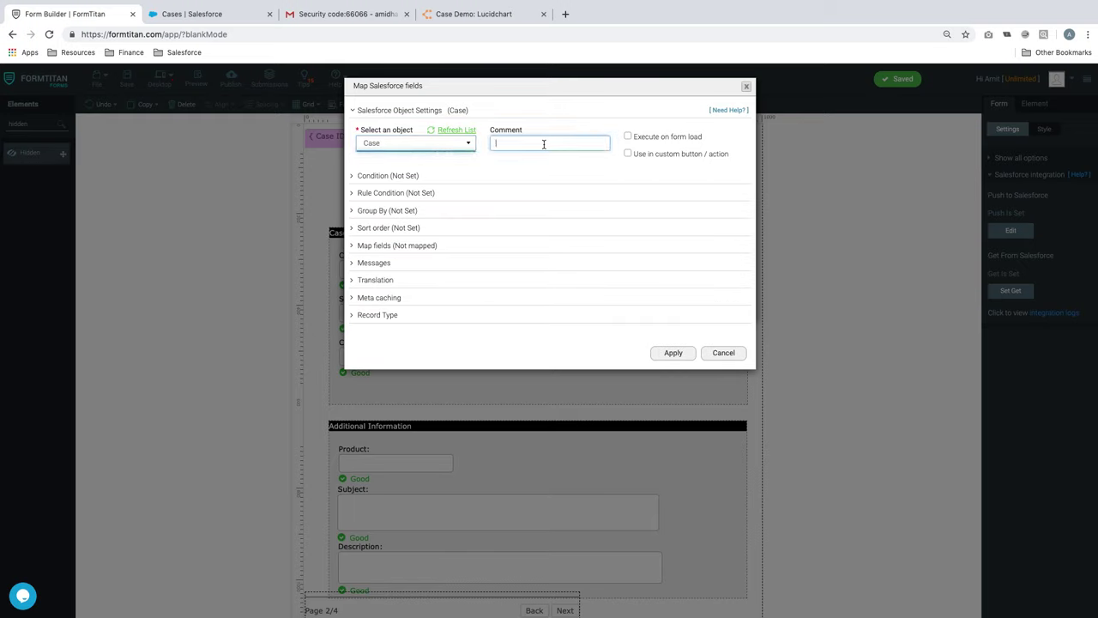
pyautogui.write('Get case based on Case ID')
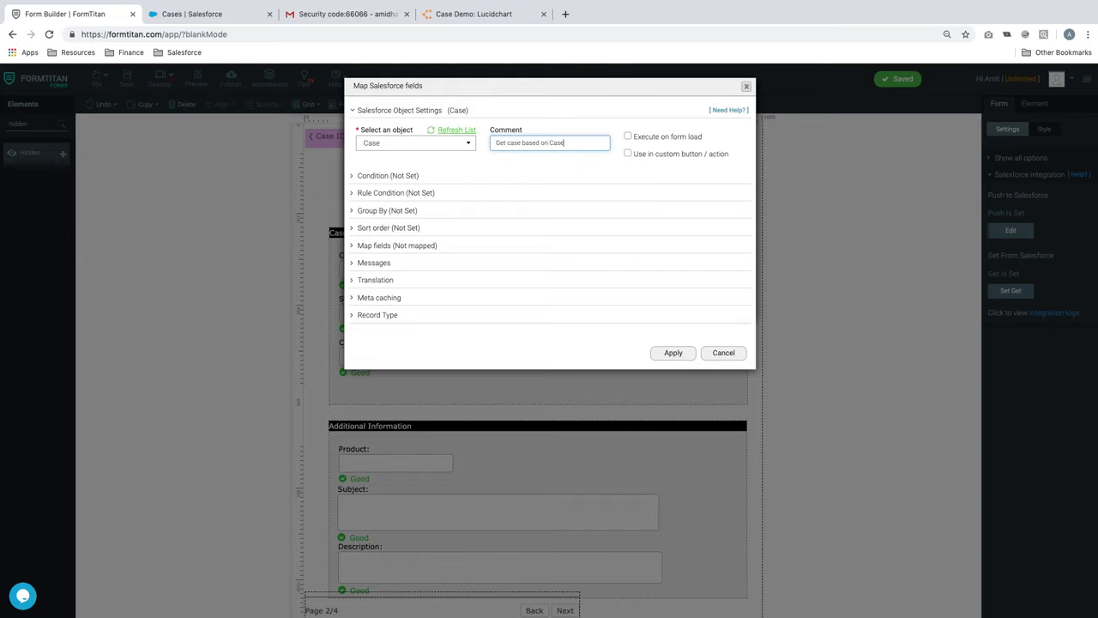
# - Start a condition for the Case object using the CRM field Case ID and the operator Equals
pyautogui.click(404, 177)
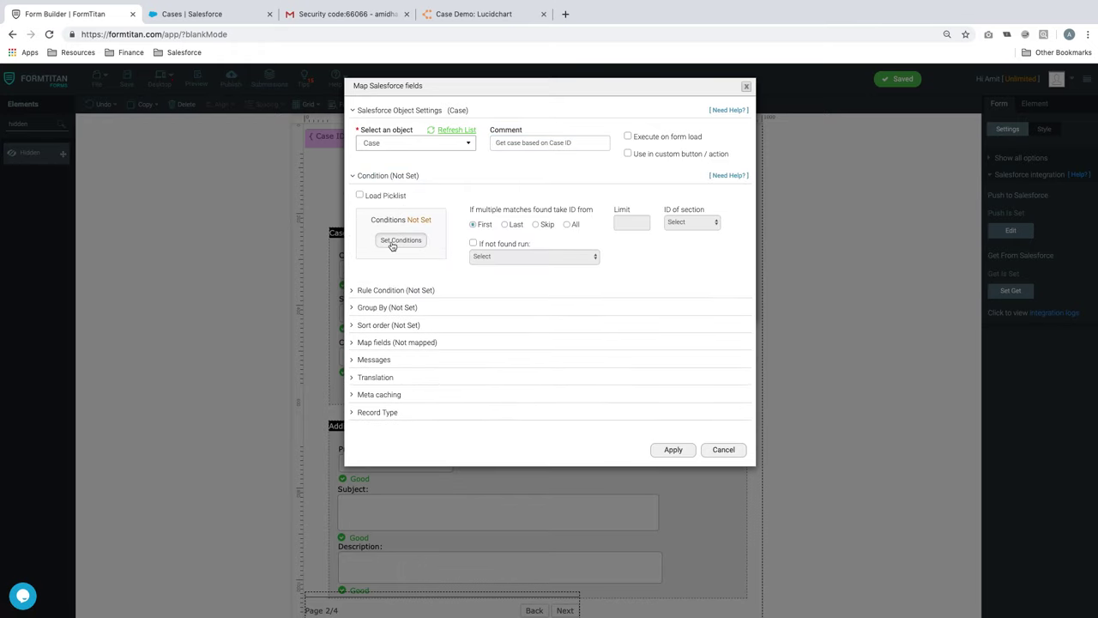
pyautogui.click(392, 244)
pyautogui.click(424, 112)
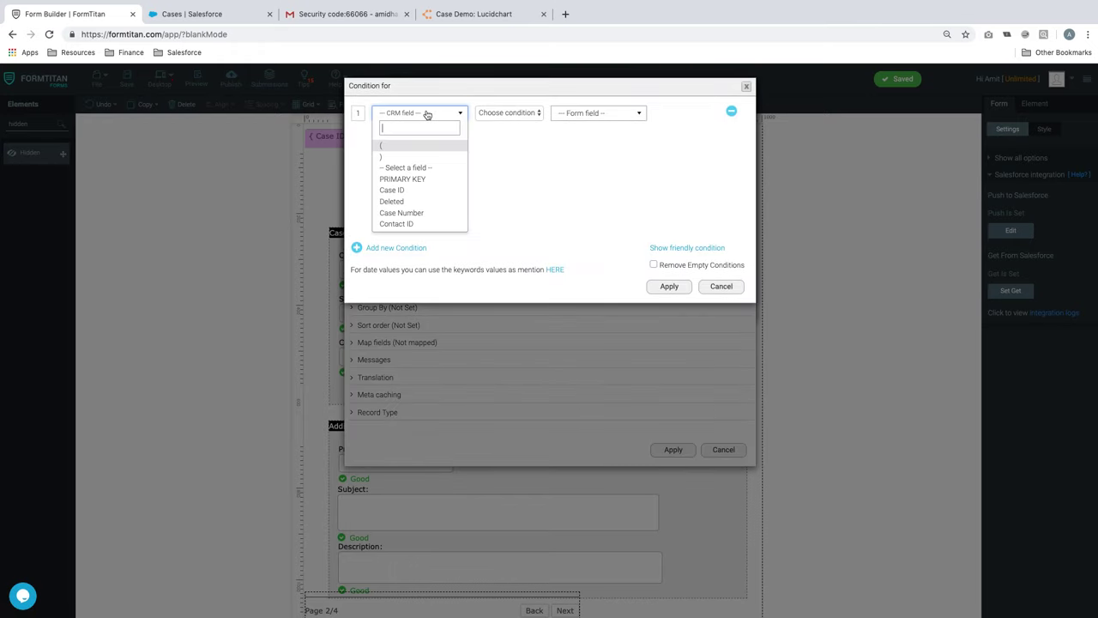
pyautogui.click(415, 191)
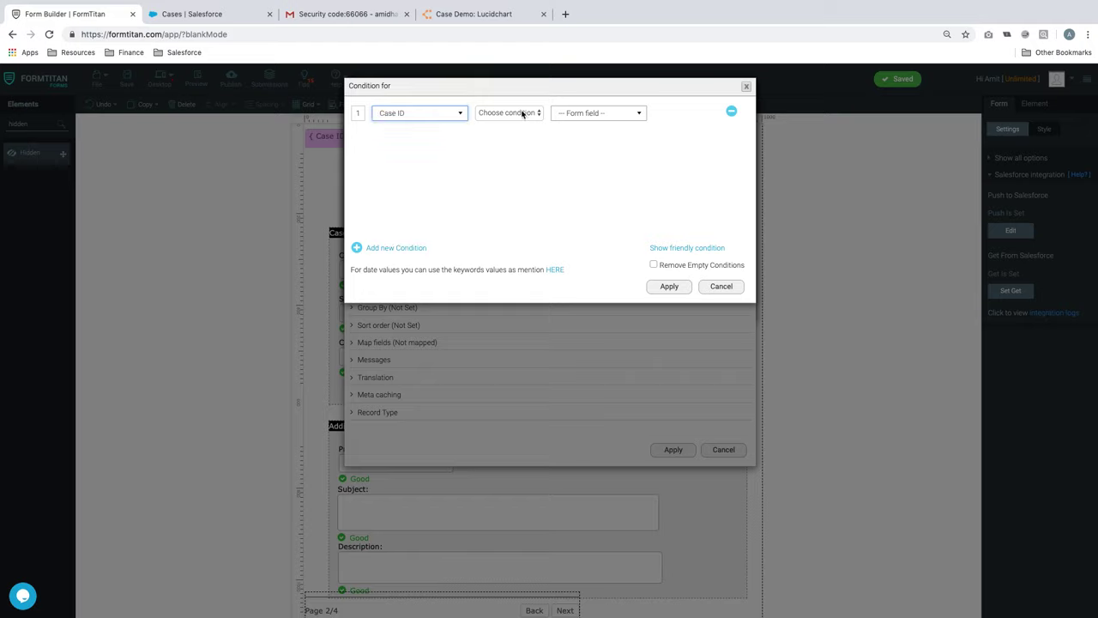
pyautogui.click(515, 113)
pyautogui.click(500, 124)
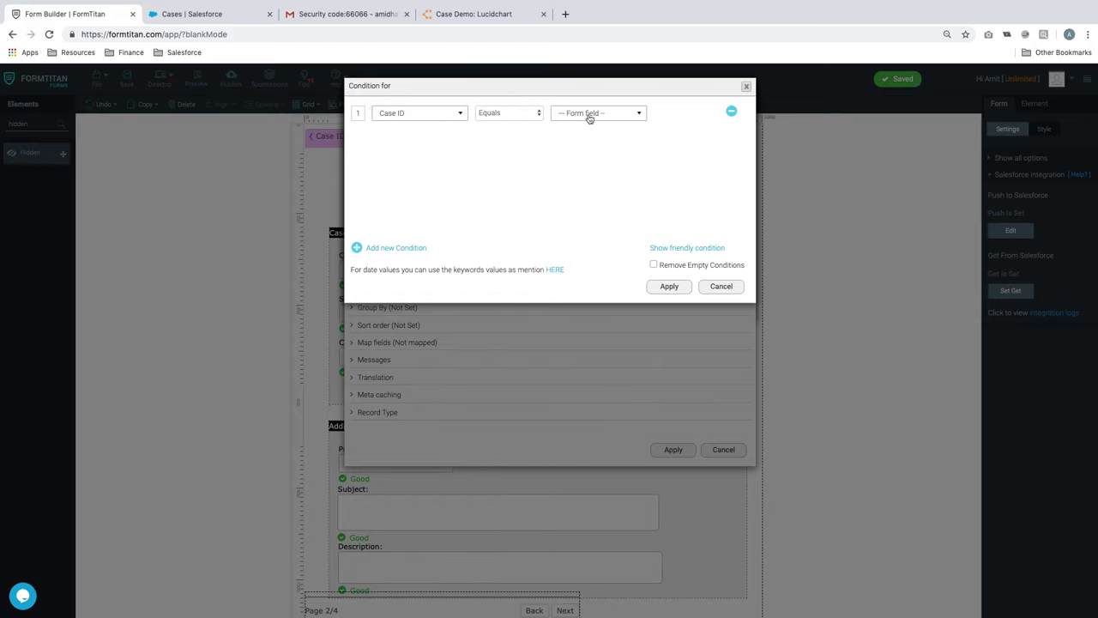
# - Filter the form fields by "case", compare the condition with the form's Case ID field, and apply it
pyautogui.click(592, 116)
pyautogui.scroll(-3, 590, 184)
pyautogui.scroll(3, 590, 184)
pyautogui.scroll(-1, 592, 185)
pyautogui.scroll(-5, 592, 185)
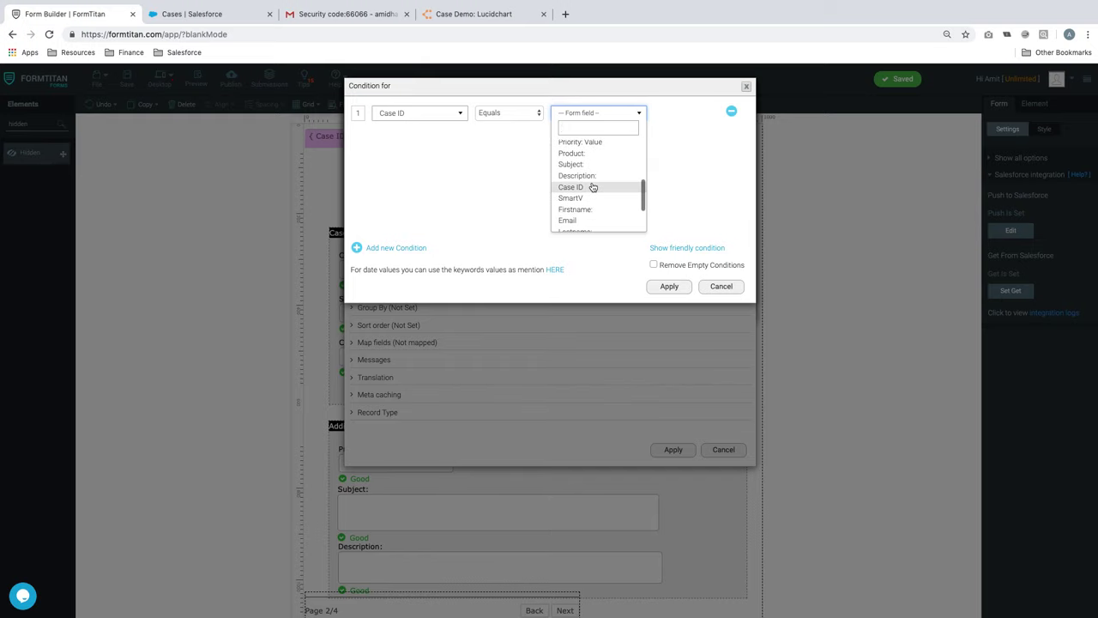
pyautogui.write('case')
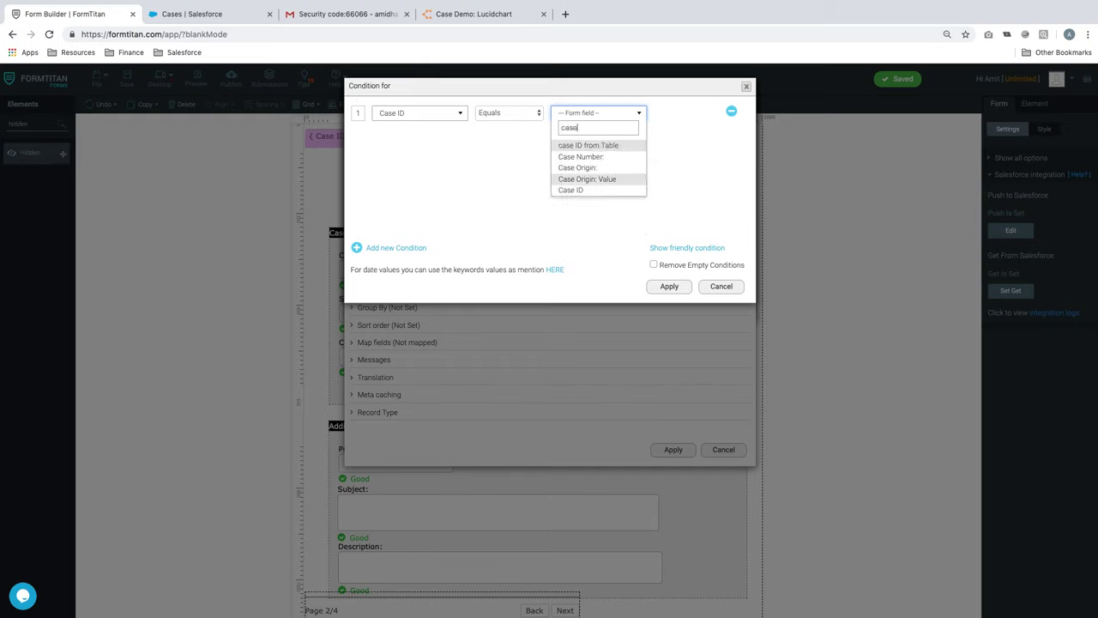
pyautogui.click(593, 190)
pyautogui.click(670, 287)
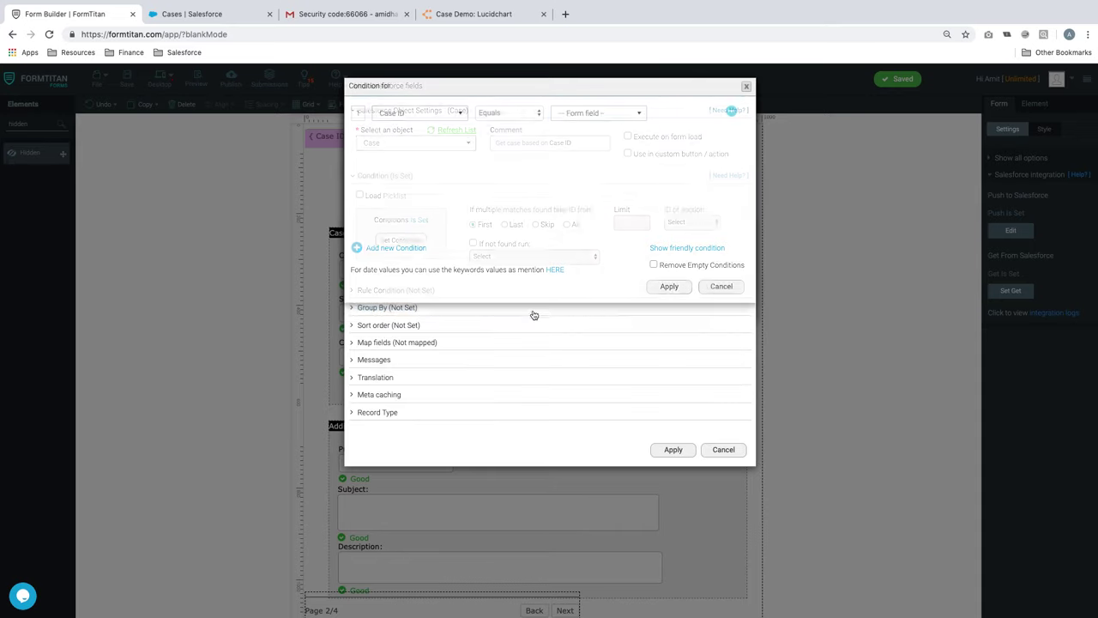
# - Open the Case object's field mapping and map the form field Case Number (fld16) to Salesforce's Case Number
pyautogui.click(411, 344)
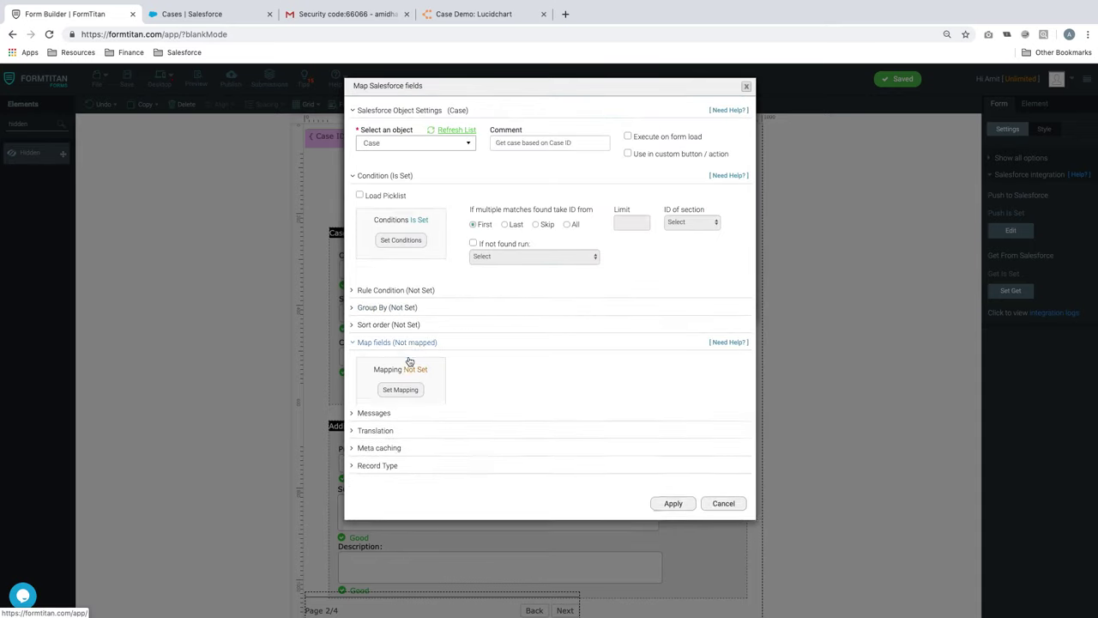
pyautogui.click(400, 389)
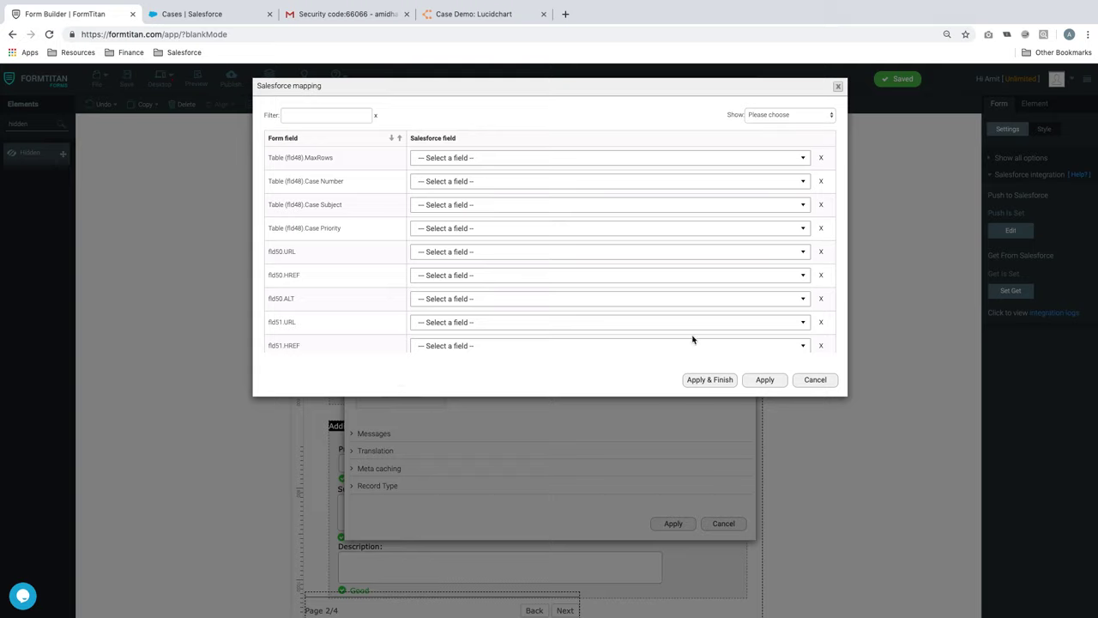
pyautogui.scroll(-4, 471, 257)
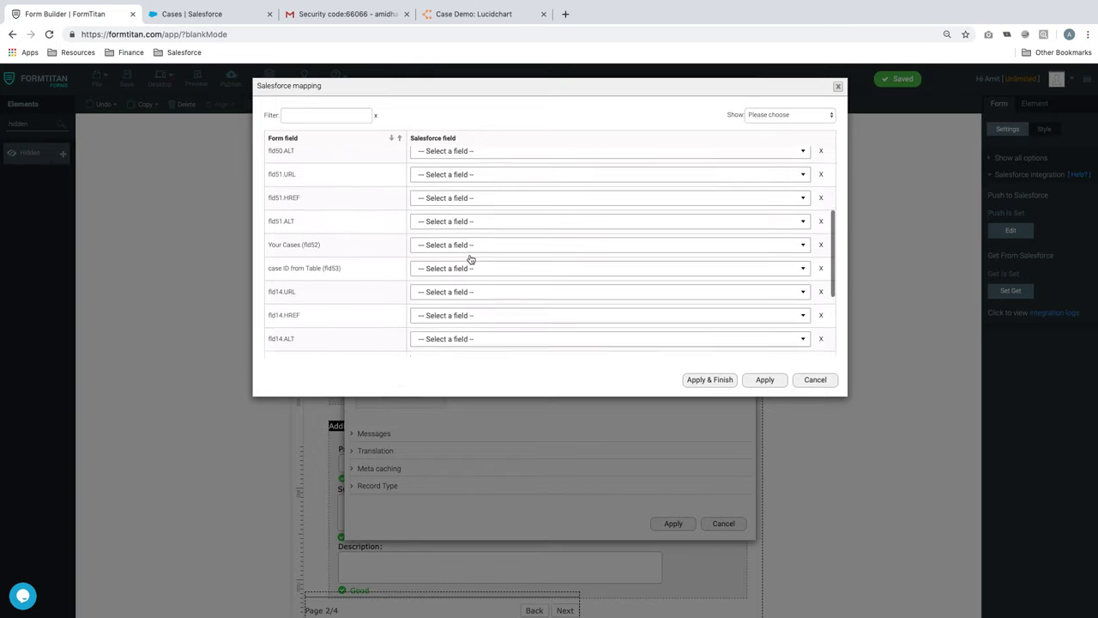
pyautogui.scroll(-5, 471, 257)
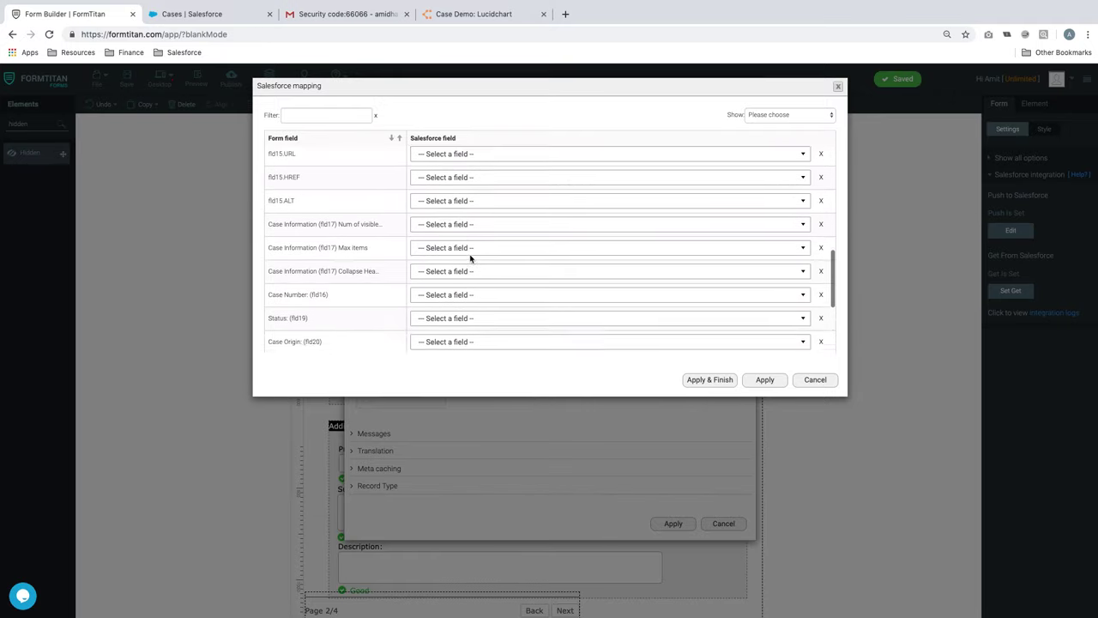
pyautogui.click(453, 244)
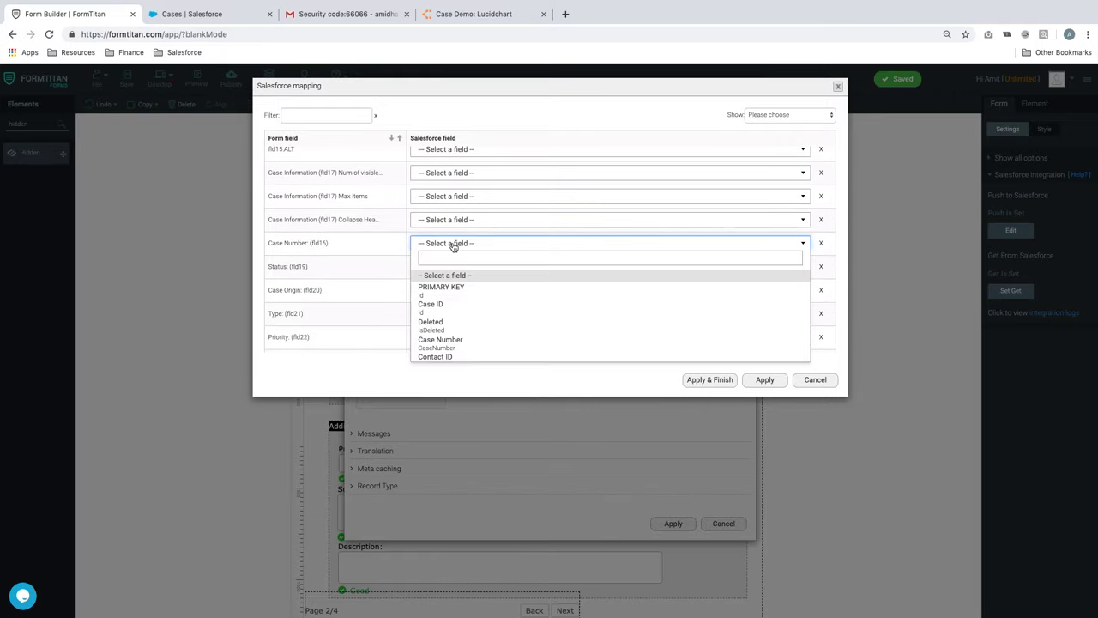
pyautogui.write('case')
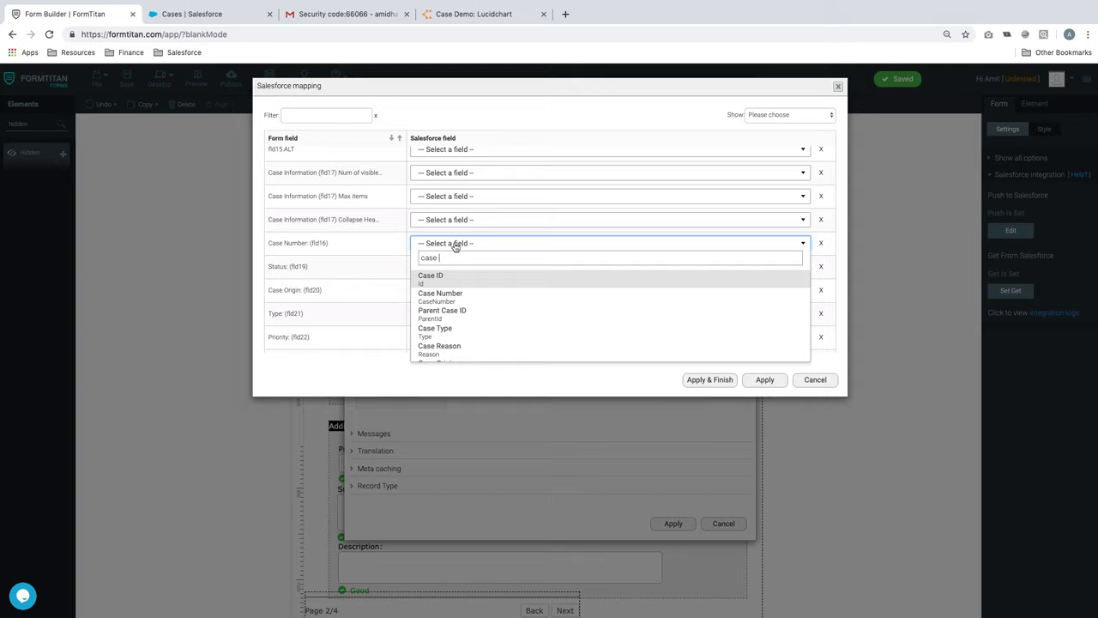
pyautogui.click(444, 312)
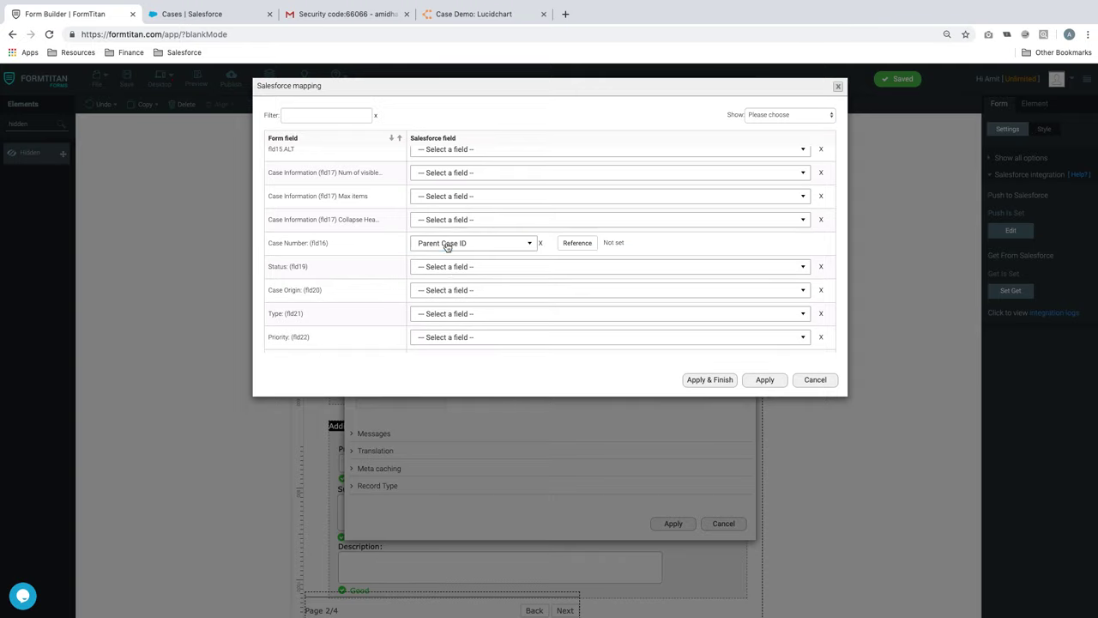
pyautogui.click(448, 245)
pyautogui.click(445, 279)
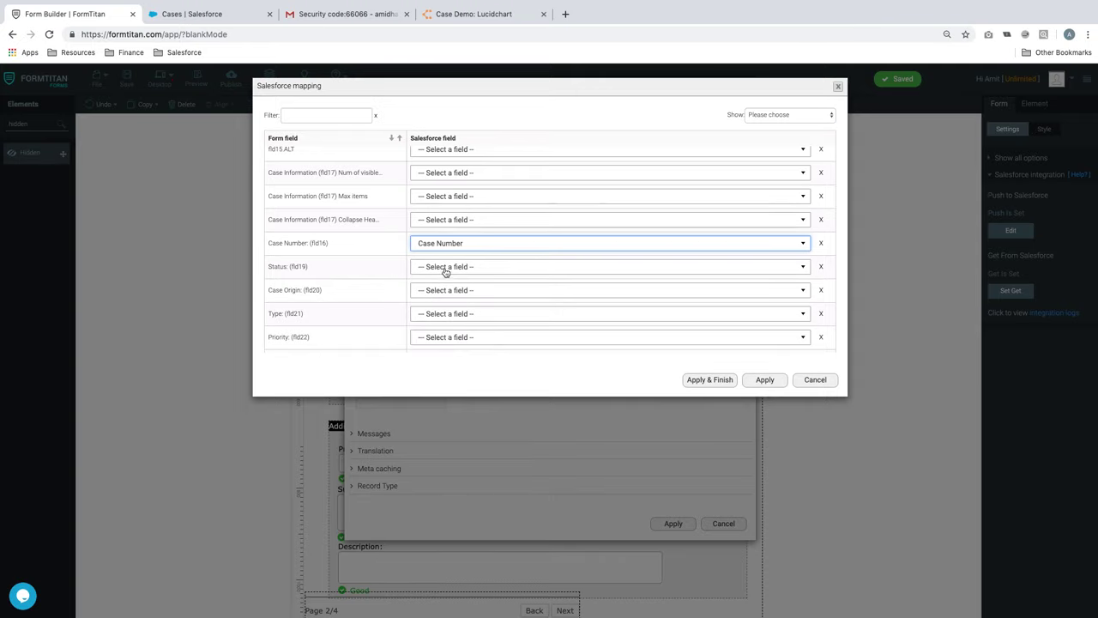
# - Map Status (fld19) to Status and Case Origin (fld20) to Case Origin
pyautogui.click(446, 268)
pyautogui.write('stat')
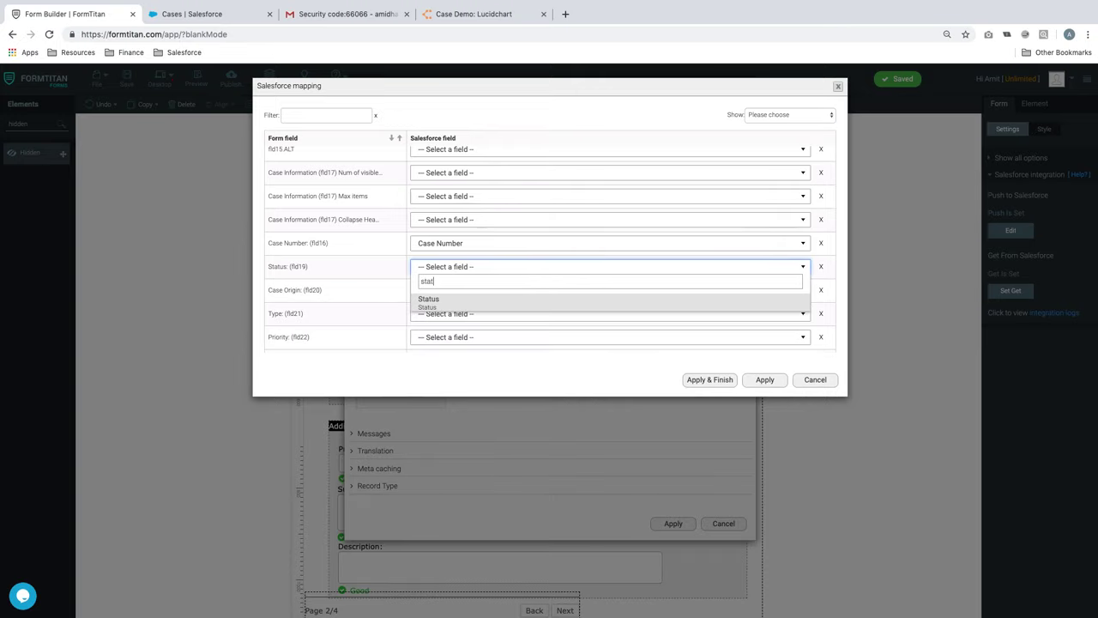
pyautogui.click(437, 302)
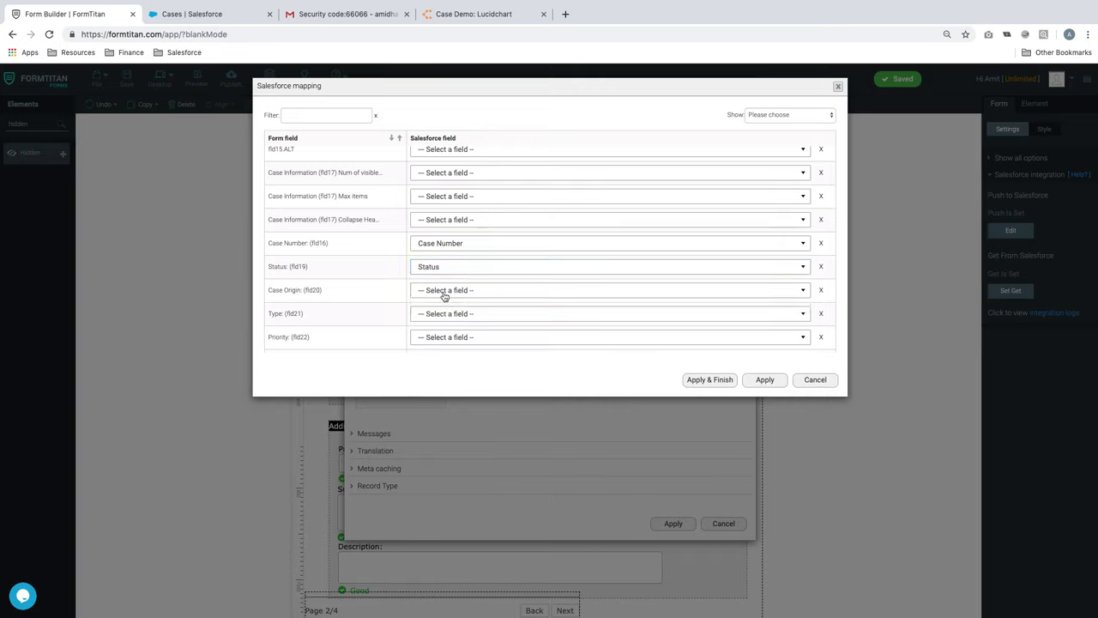
pyautogui.click(445, 292)
pyautogui.write('ori')
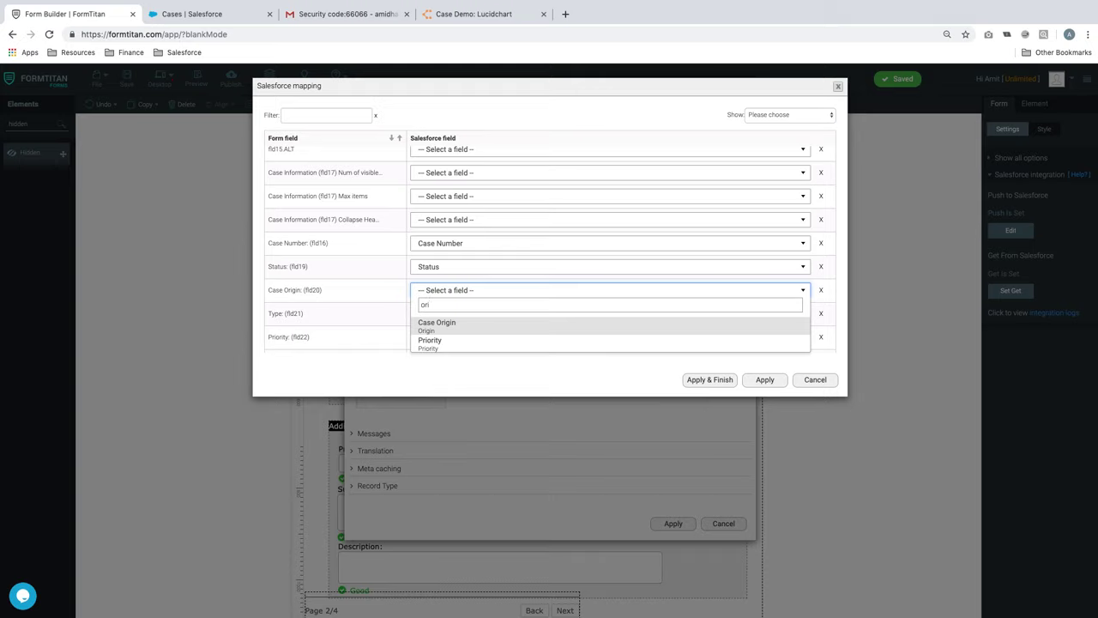
pyautogui.click(443, 323)
# - Map Type (fld21) to Case Type and Priority (fld22) to Priority
pyautogui.click(446, 315)
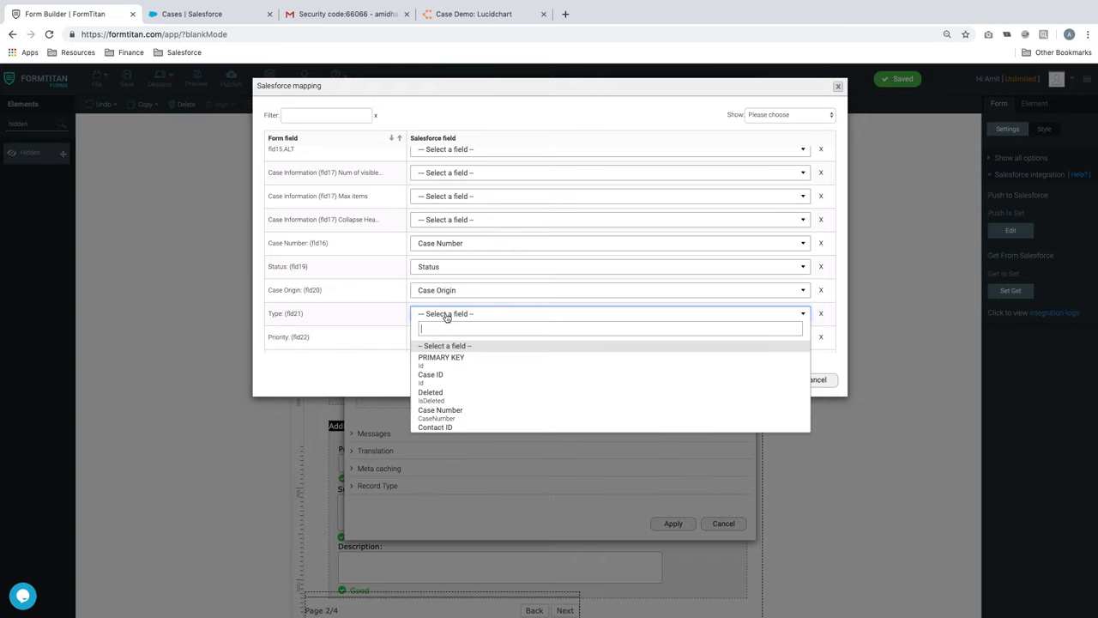
pyautogui.write('typ')
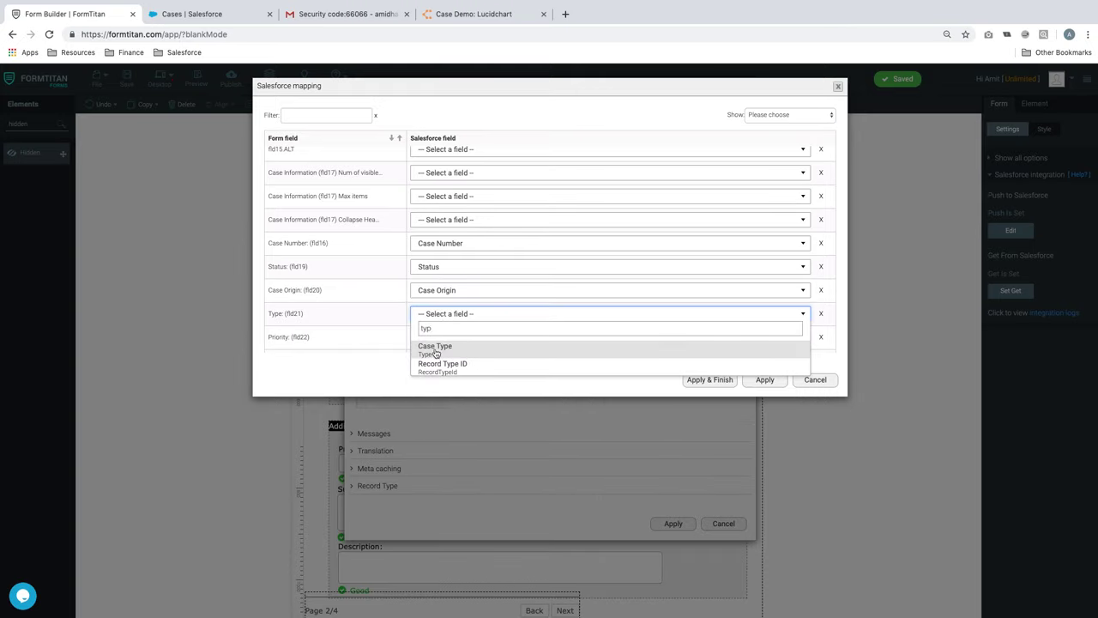
pyautogui.click(436, 350)
pyautogui.click(441, 338)
pyautogui.write('prior')
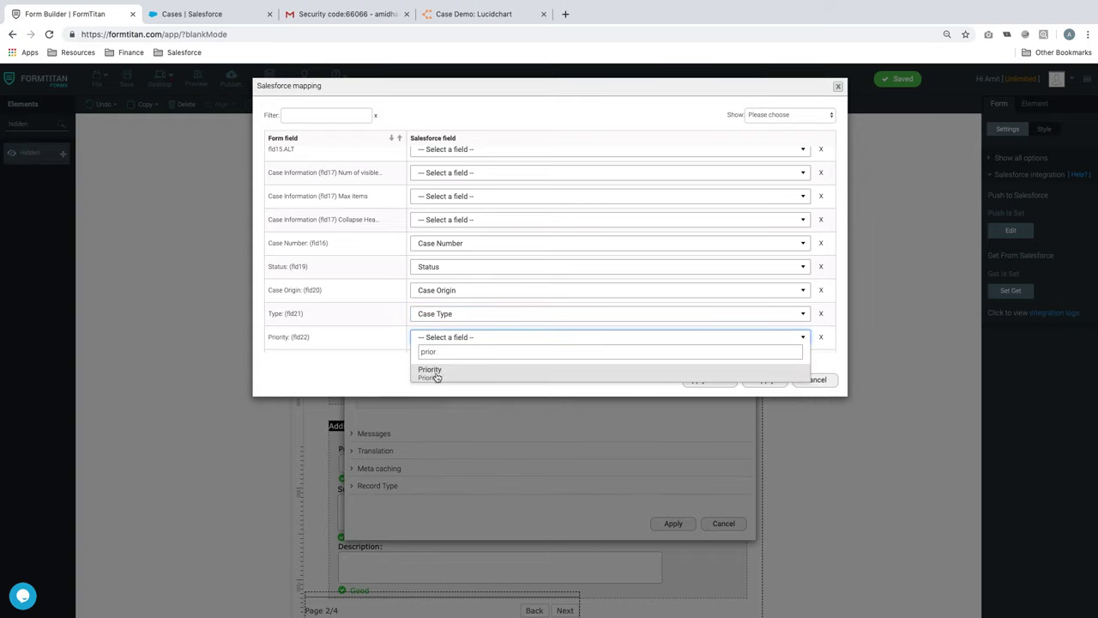
pyautogui.click(437, 373)
# - Map Product (fld24) to Product and Subject (fld29) to Subject
pyautogui.scroll(-3, 483, 257)
pyautogui.scroll(-1, 480, 268)
pyautogui.scroll(-2, 478, 266)
pyautogui.click(458, 288)
pyautogui.write('produ')
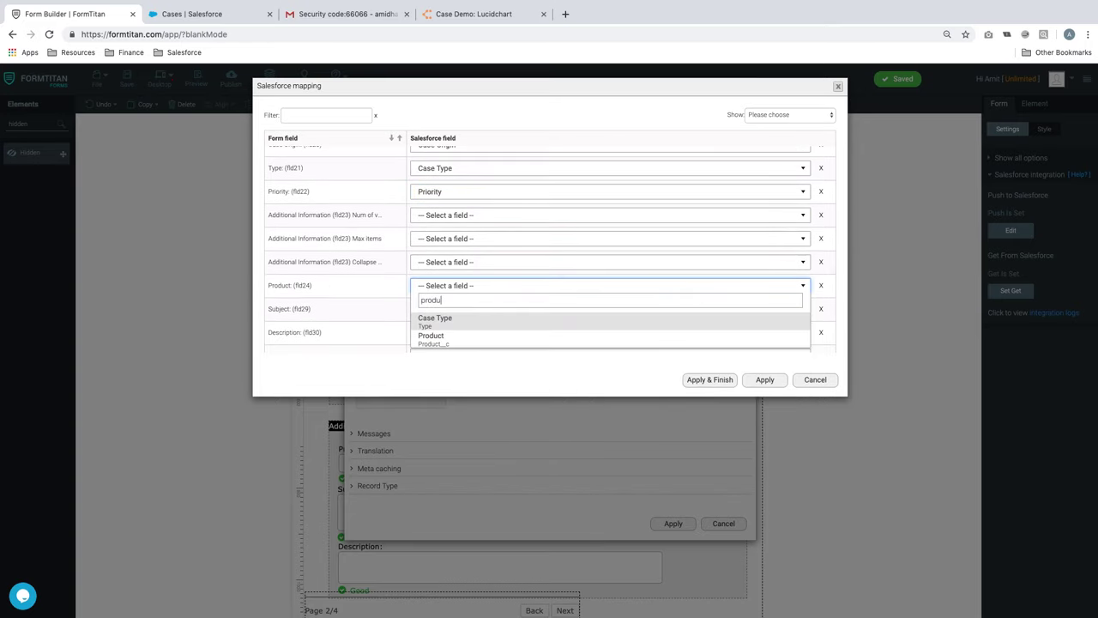
pyautogui.click(451, 338)
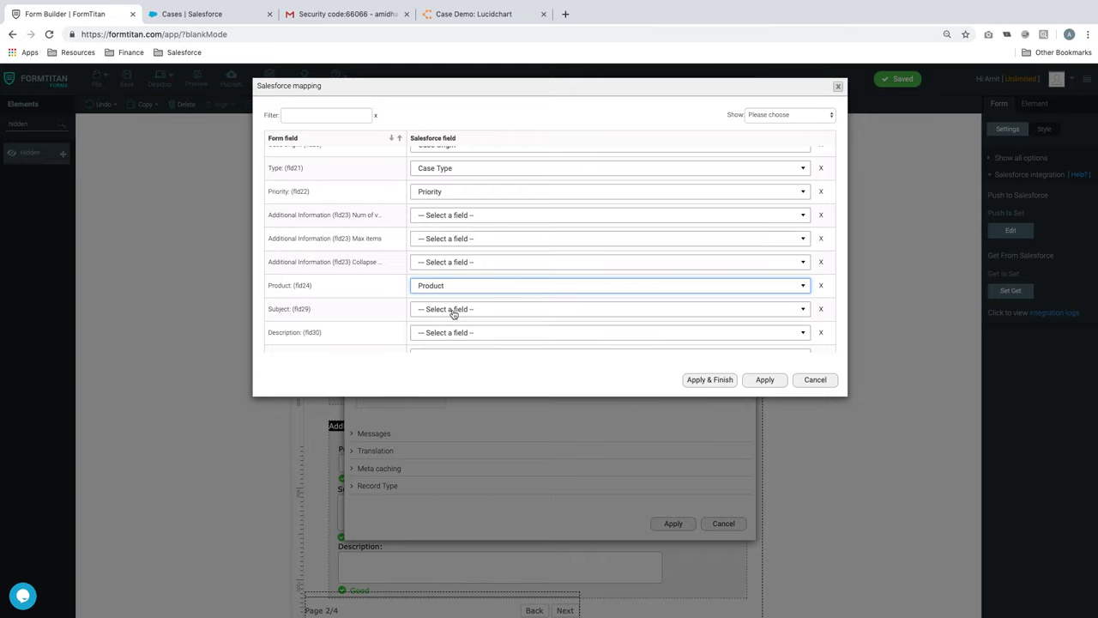
pyautogui.click(453, 313)
pyautogui.write('subject')
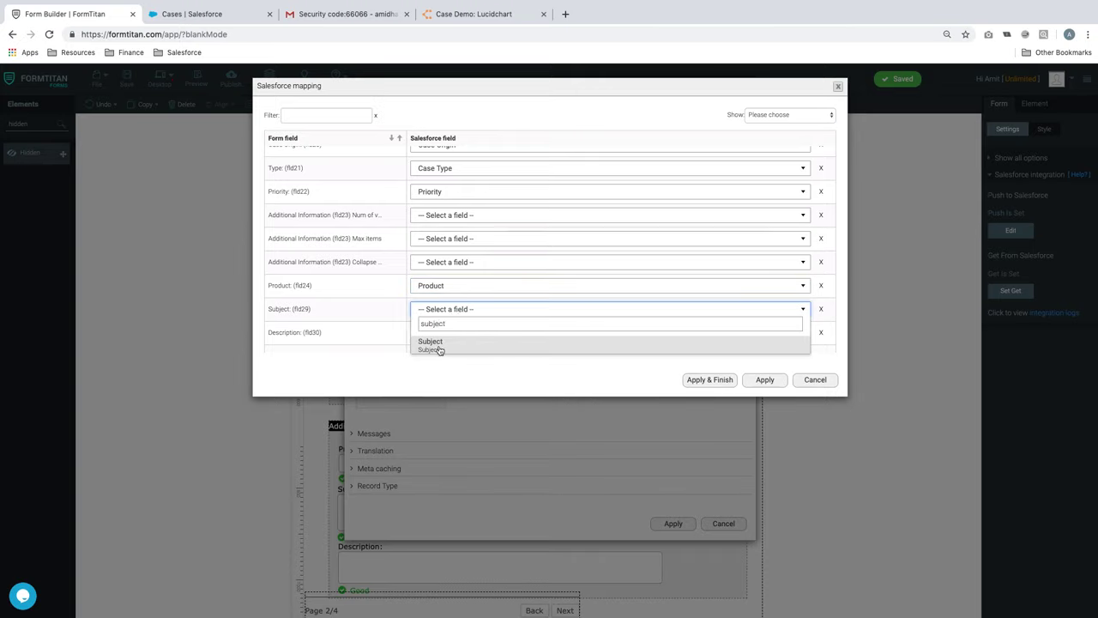
pyautogui.click(440, 344)
# - Map Description (fld30) to Description and limit the mapping list to Mapped Fields
pyautogui.click(449, 336)
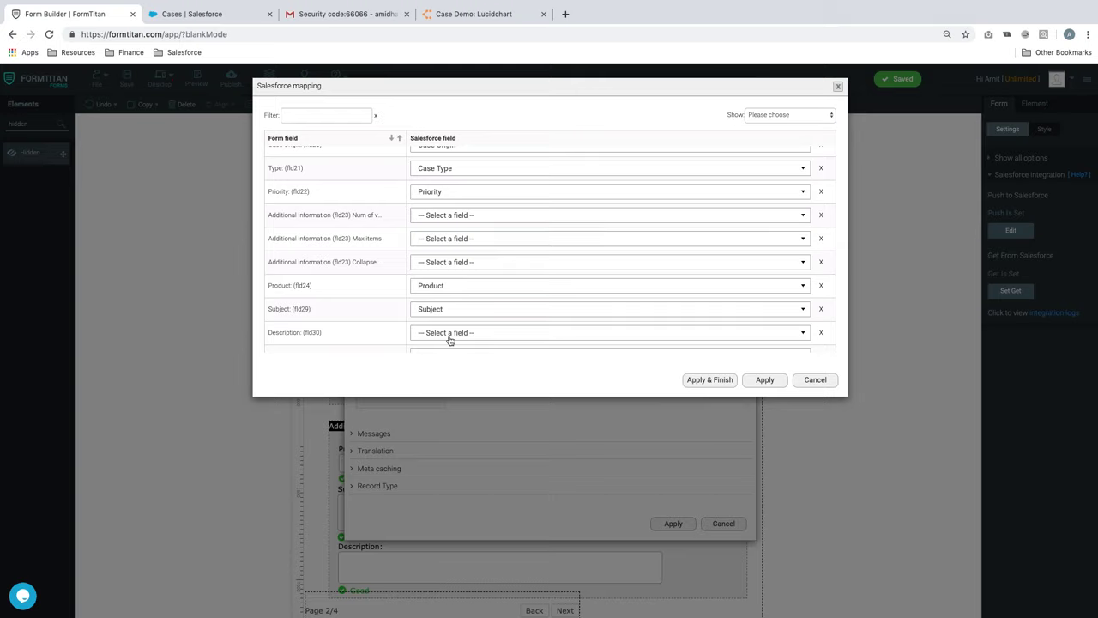
pyautogui.write('desc')
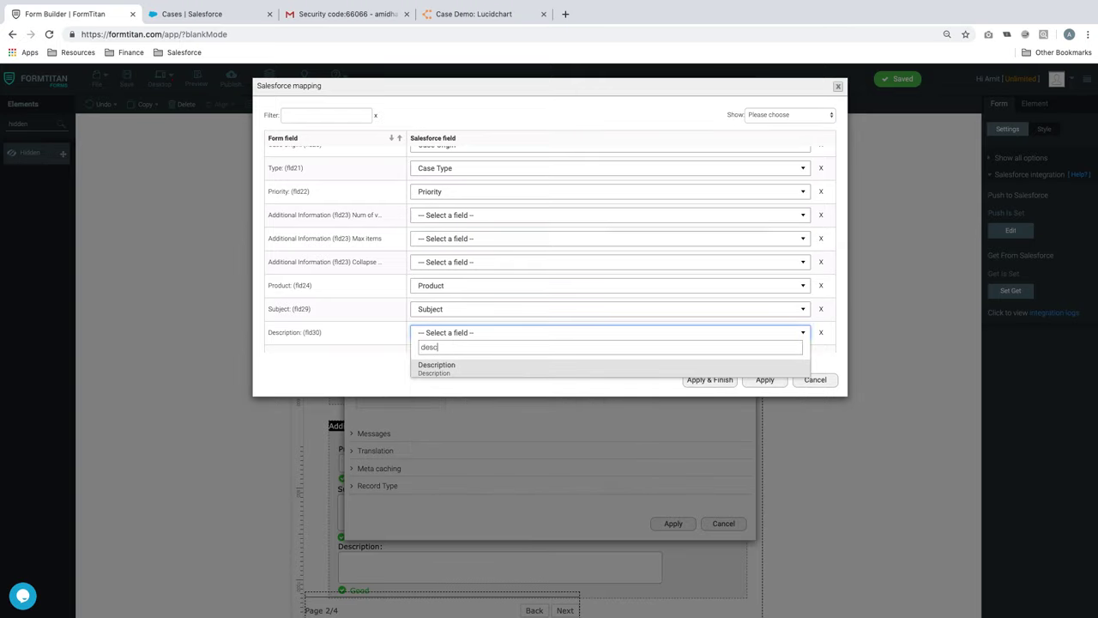
pyautogui.click(452, 368)
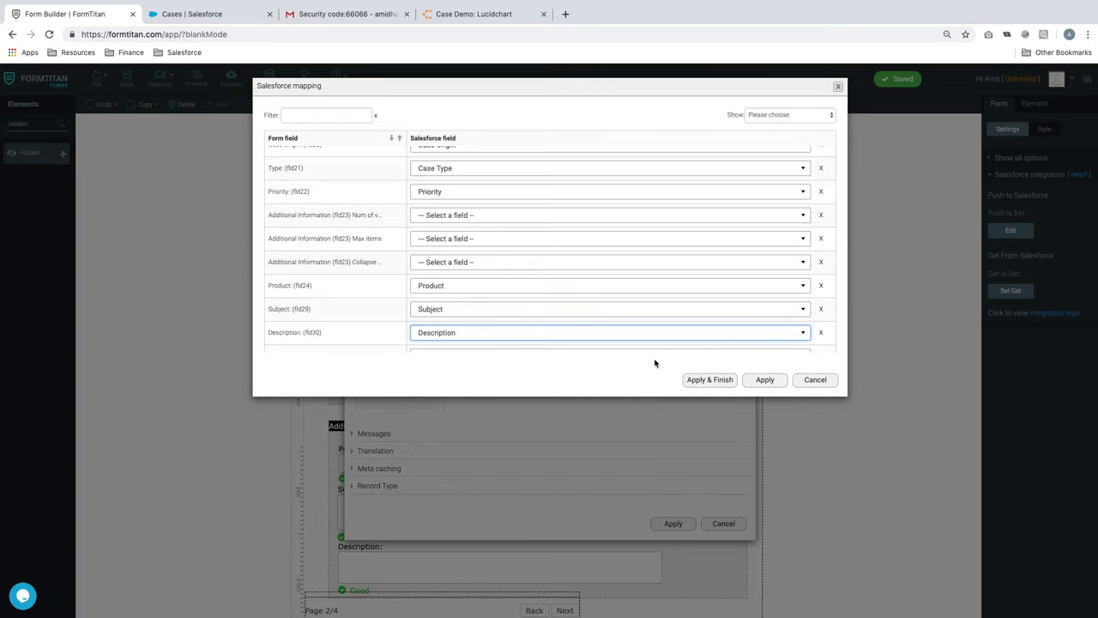
pyautogui.click(830, 112)
pyautogui.click(776, 135)
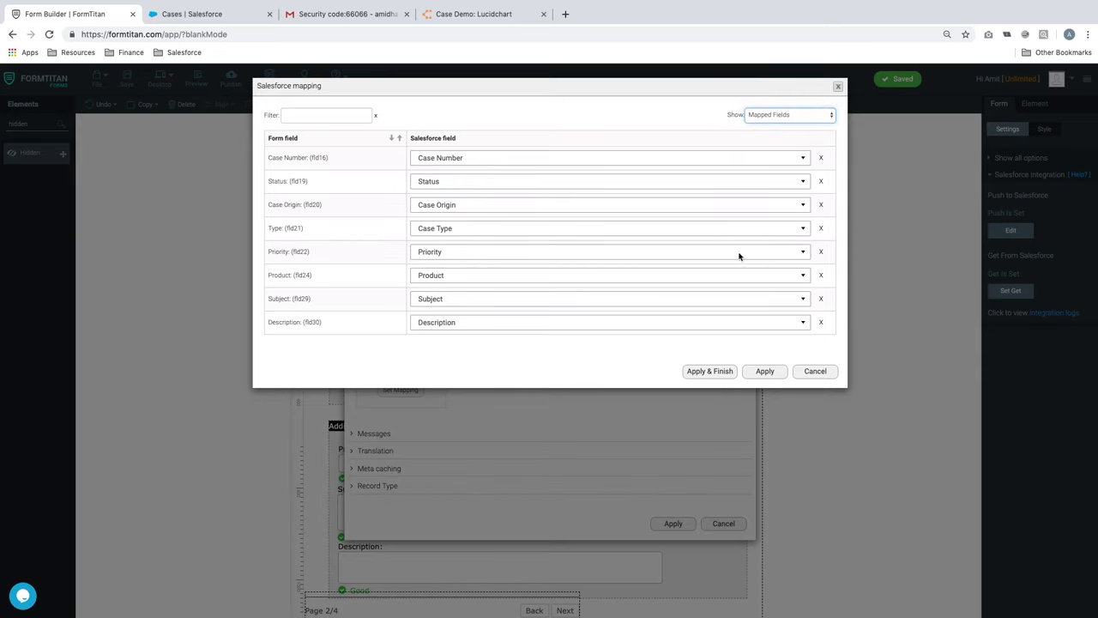
# - Apply the Salesforce field mapping and the Get settings, and save the Case Portal form
pyautogui.click(760, 368)
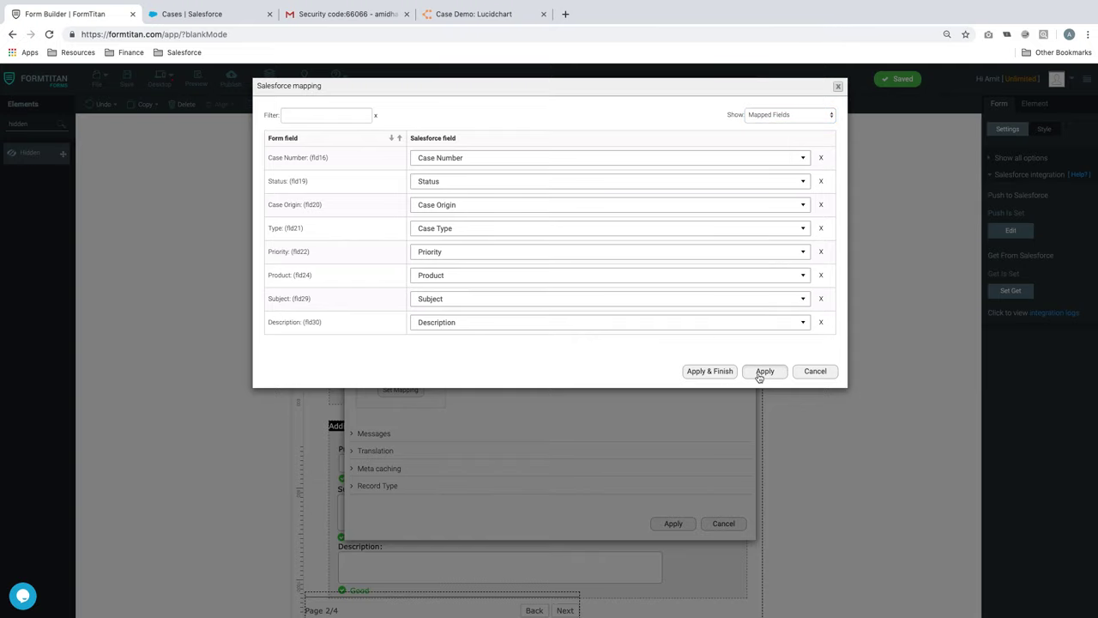
pyautogui.click(675, 524)
pyautogui.click(668, 306)
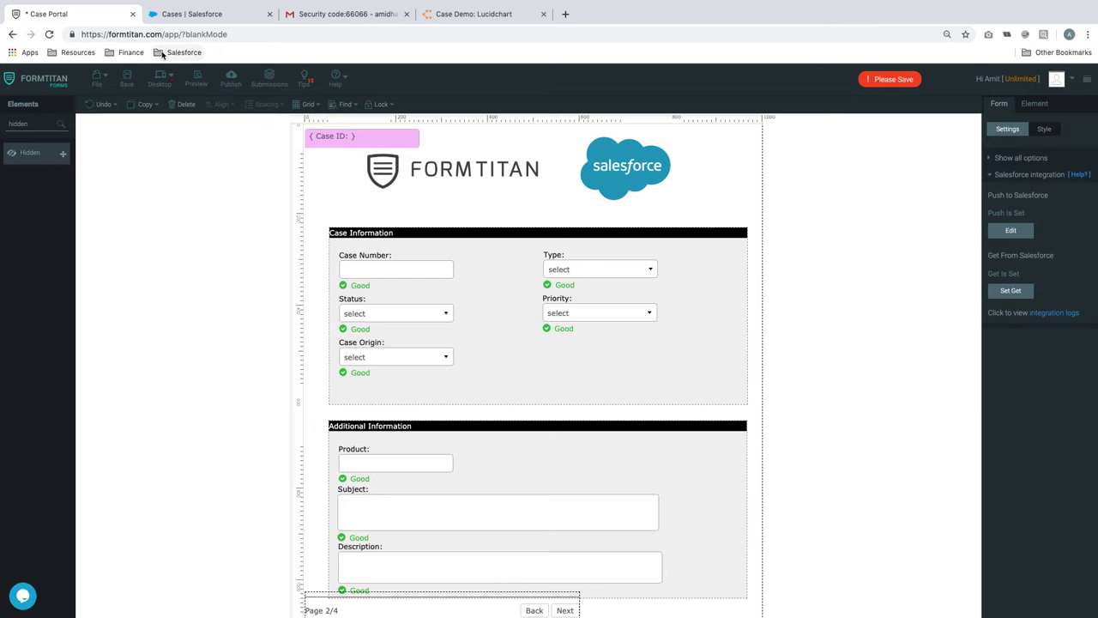
pyautogui.click(126, 79)
pyautogui.scroll(-1, 477, 310)
pyautogui.scroll(-2, 478, 310)
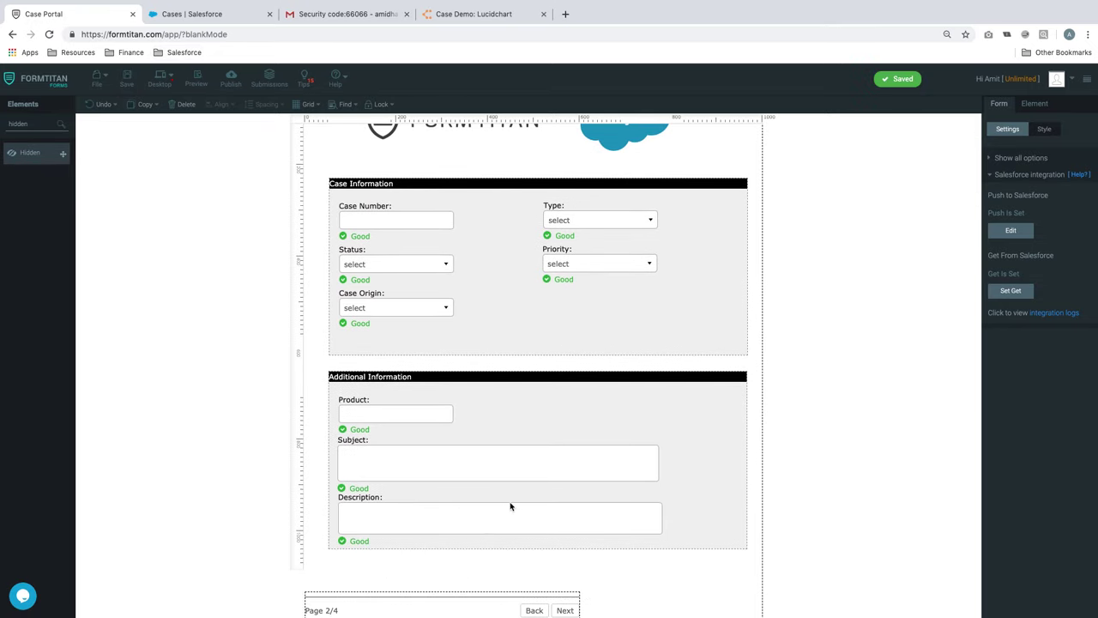
pyautogui.scroll(3, 509, 511)
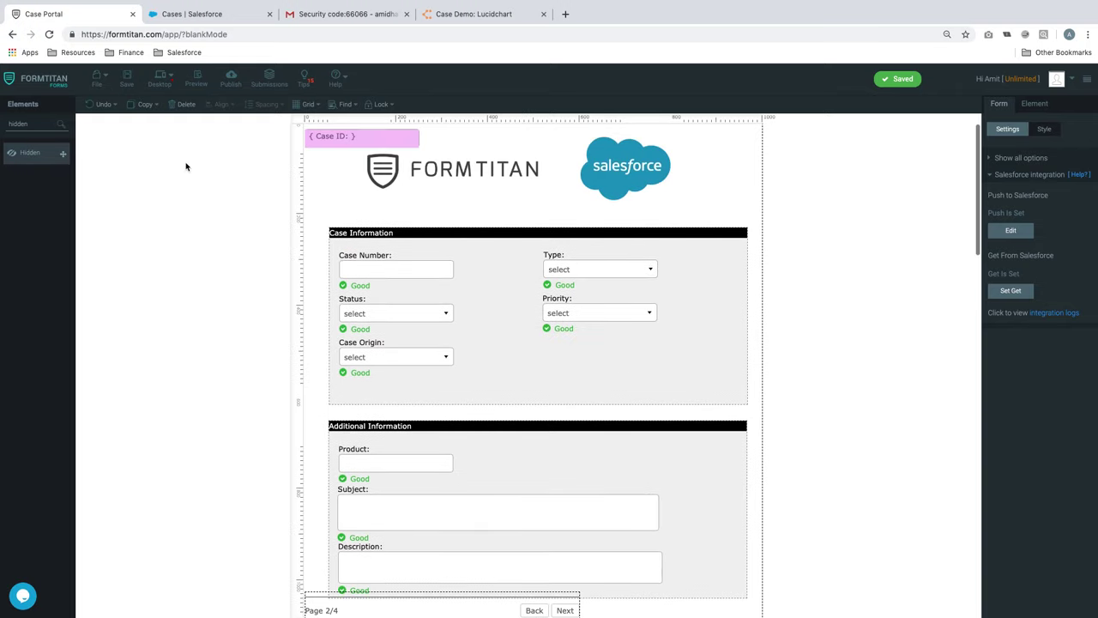
# - Preview the form and open the second case in the table to check the data loaded into its layout page
pyautogui.click(200, 79)
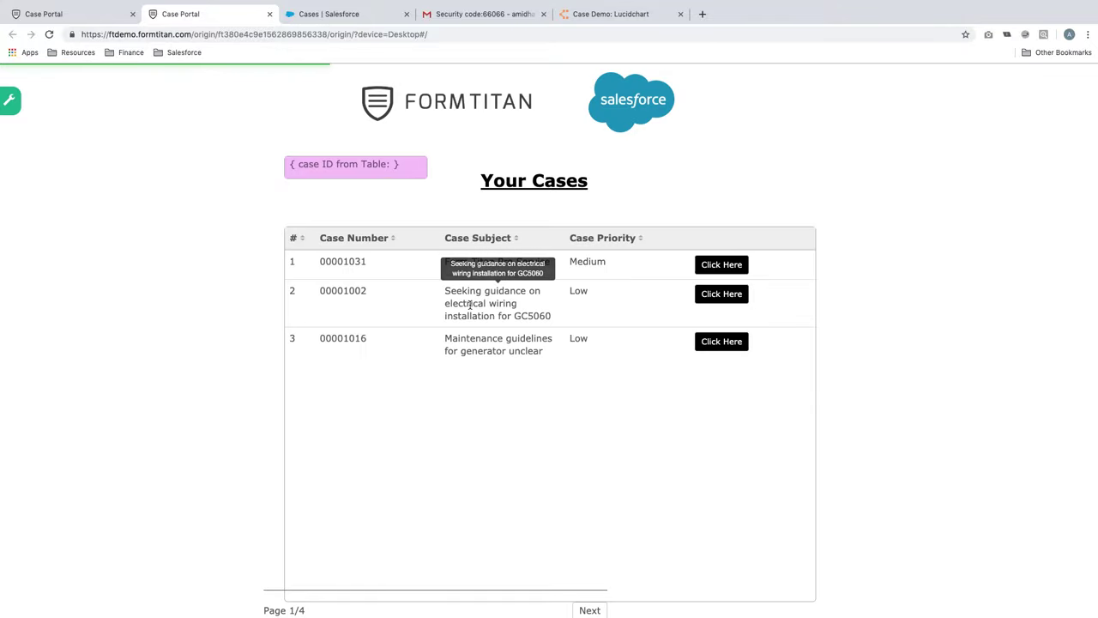
pyautogui.click(725, 295)
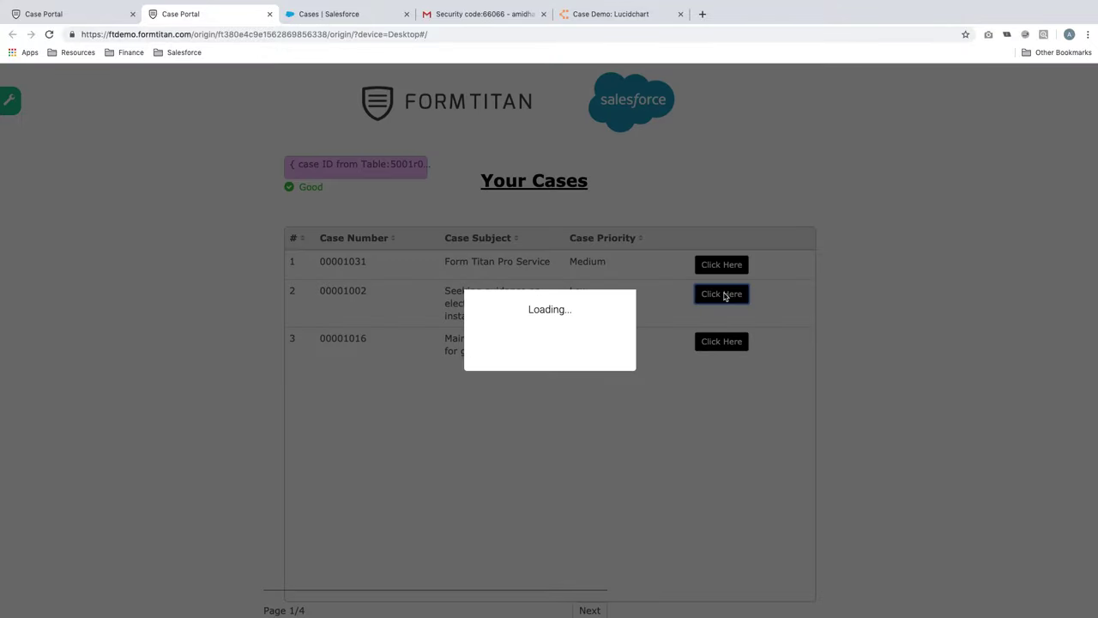
pyautogui.scroll(-1, 682, 396)
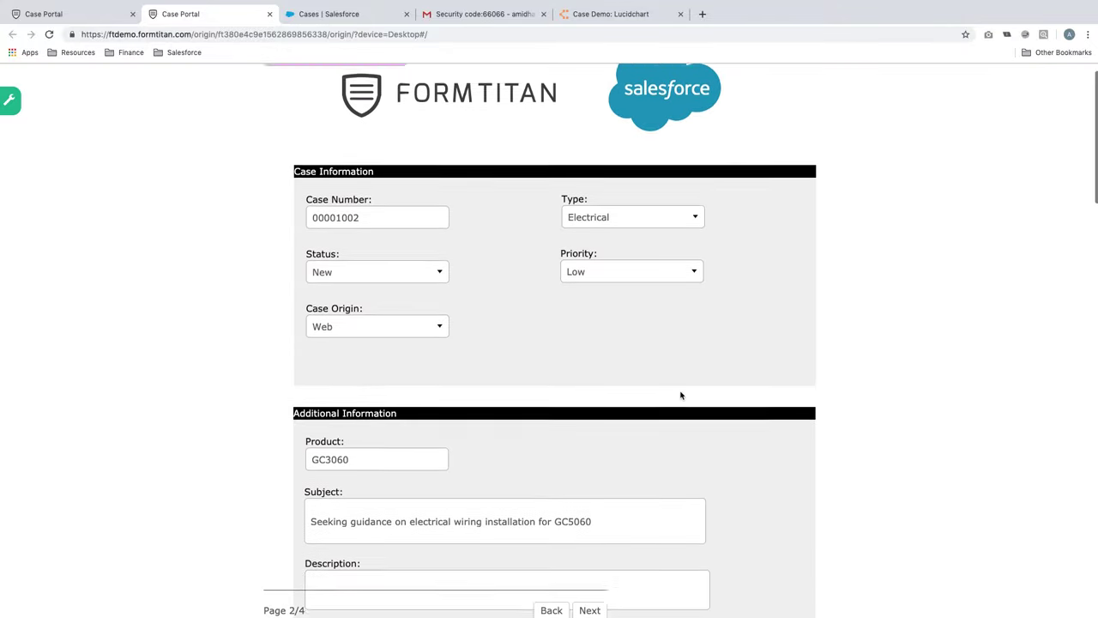
pyautogui.scroll(-2, 681, 395)
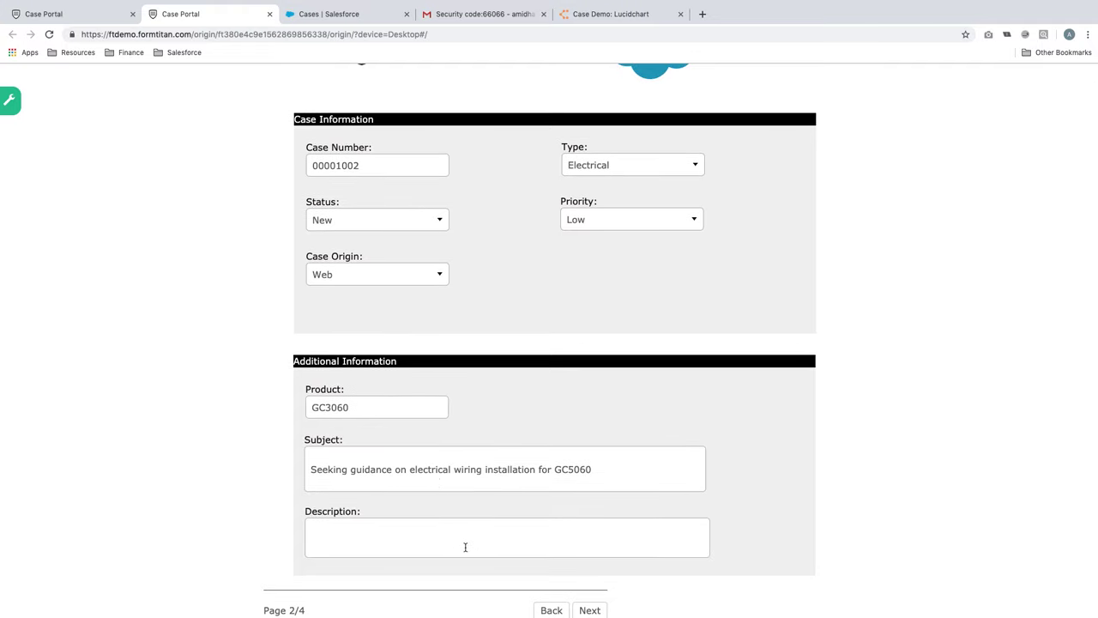
pyautogui.scroll(2, 409, 392)
pyautogui.scroll(-2, 426, 429)
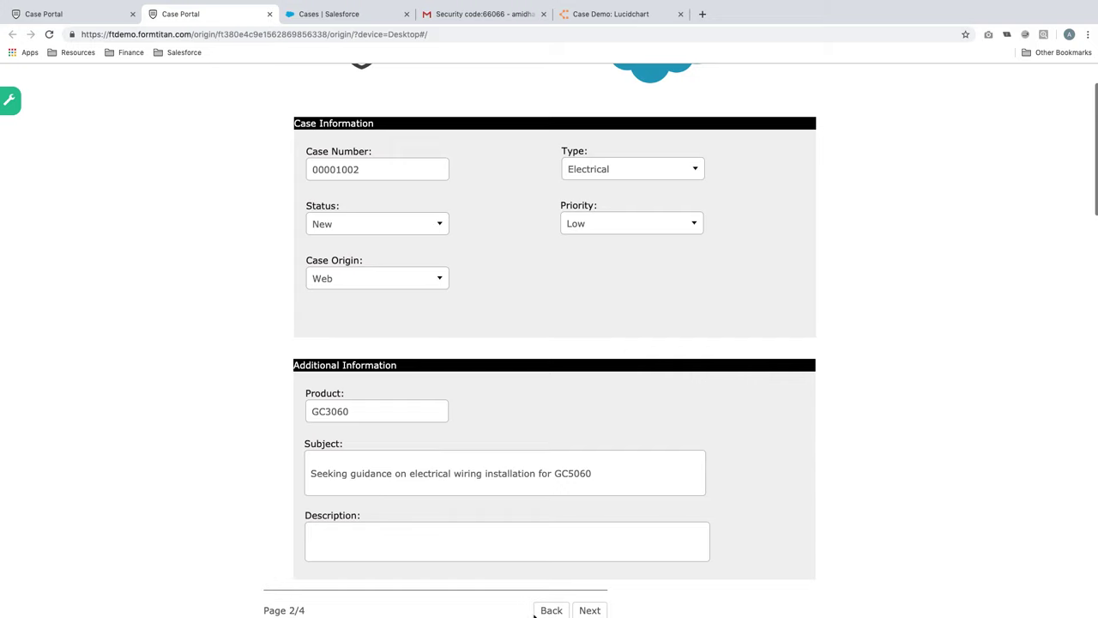
# - Return to the cases table and open the "Form Titan Pro Service" case to check its fields down to Description
pyautogui.click(541, 610)
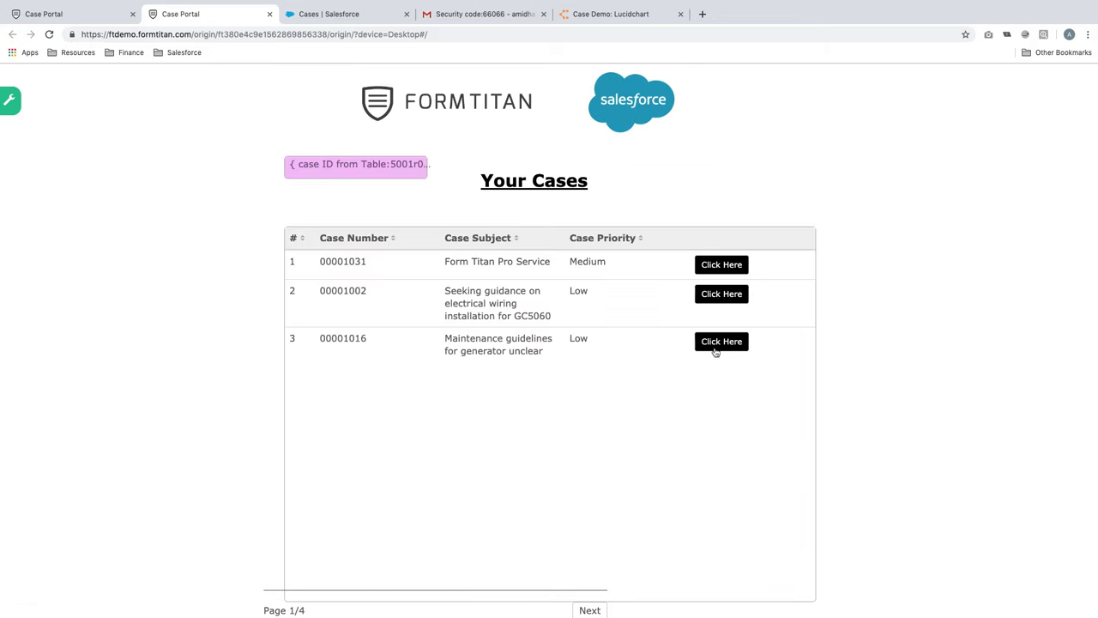
pyautogui.click(721, 265)
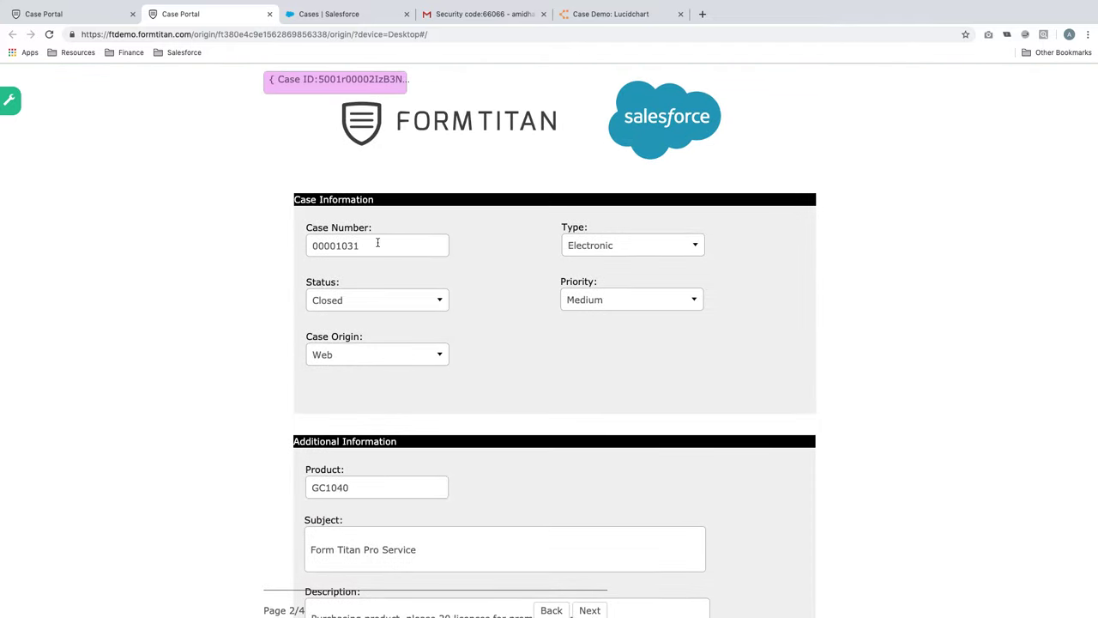
pyautogui.scroll(-2, 404, 323)
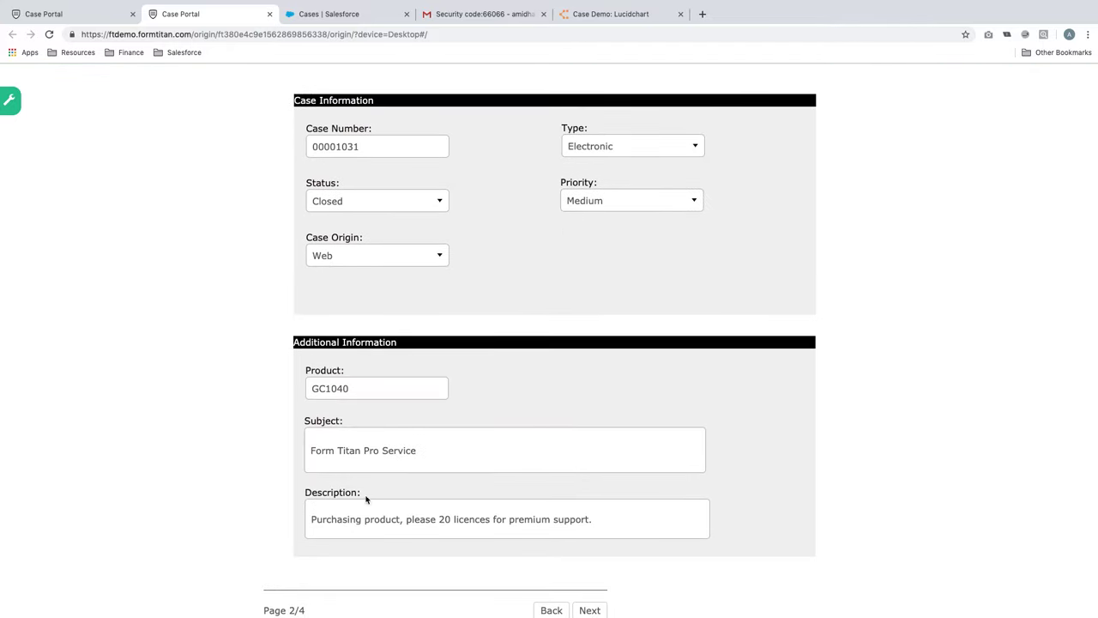
# - Go back to the cases table and open the "Maintenance guidelines for generator unclear" case to check its loaded fields
pyautogui.click(550, 610)
pyautogui.click(714, 342)
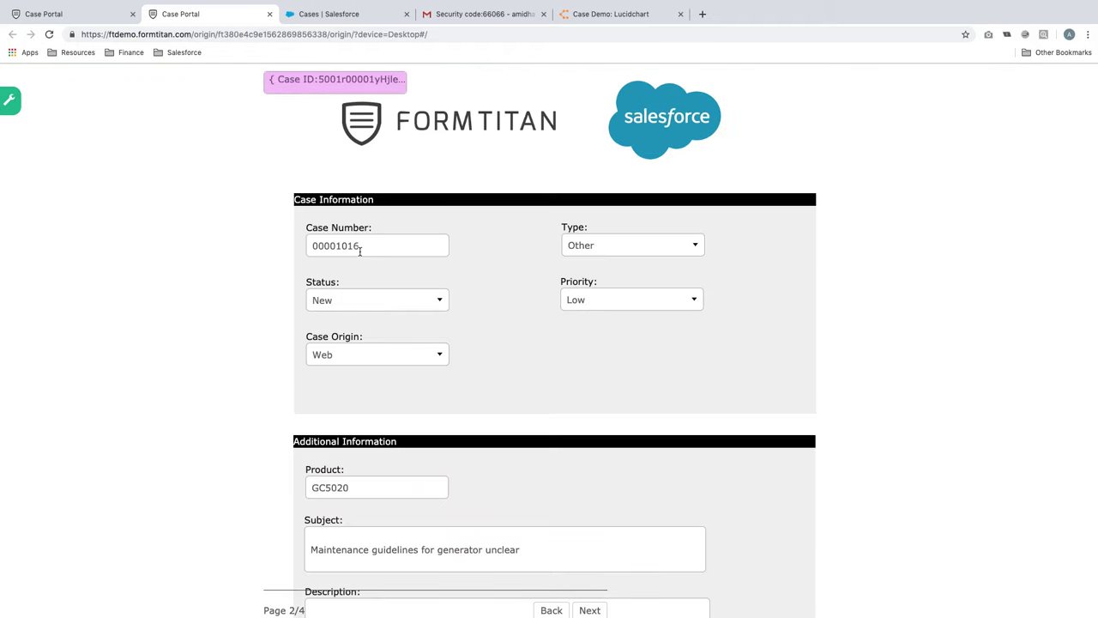
pyautogui.scroll(-2, 395, 352)
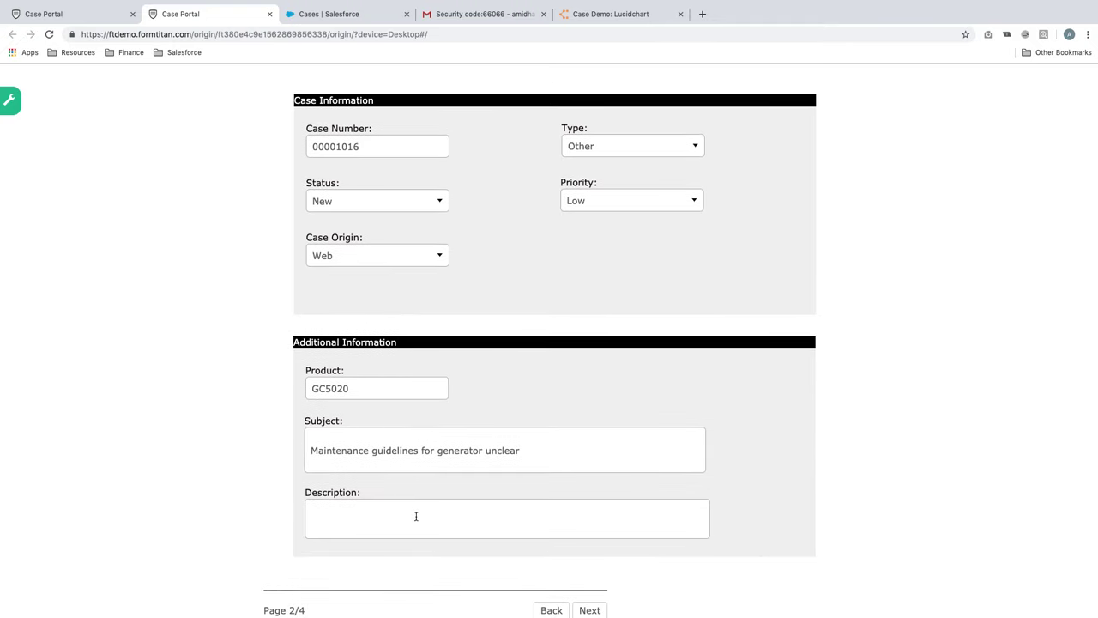
pyautogui.scroll(2, 546, 275)
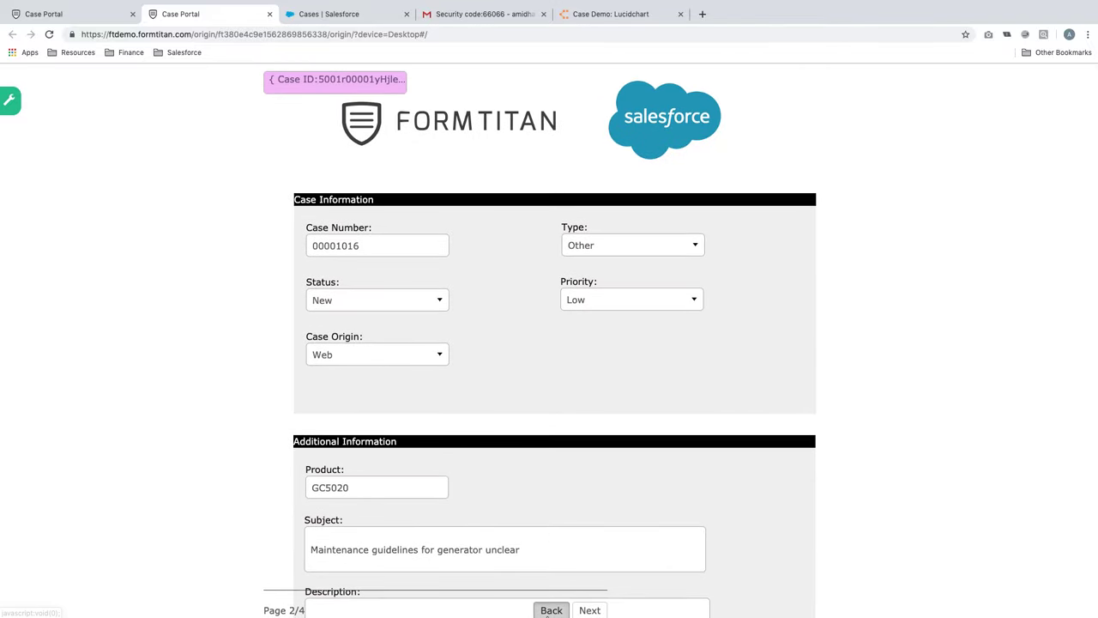
# - Return to the cases table and reopen the third case to review its layout page once more
pyautogui.click(551, 610)
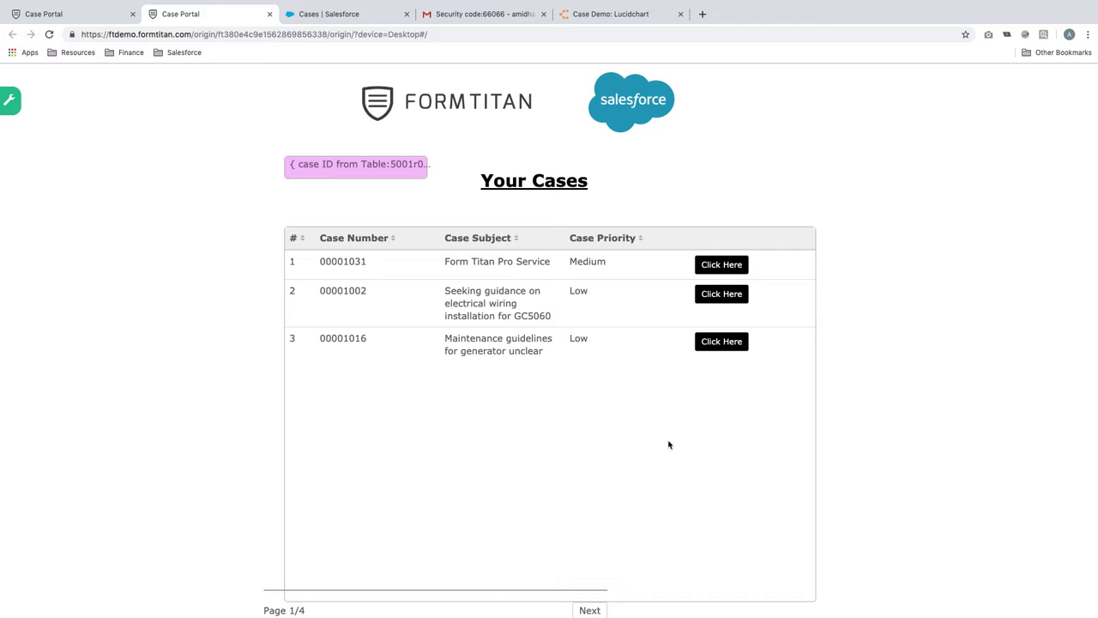
pyautogui.click(742, 343)
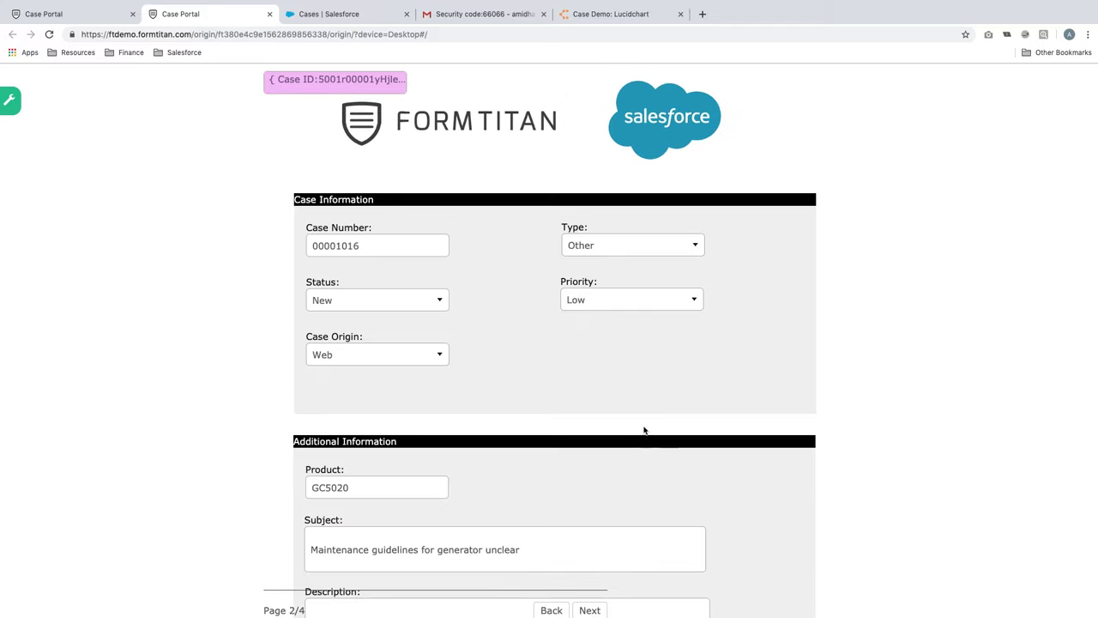
pyautogui.scroll(-2, 646, 431)
pyautogui.scroll(1, 647, 432)
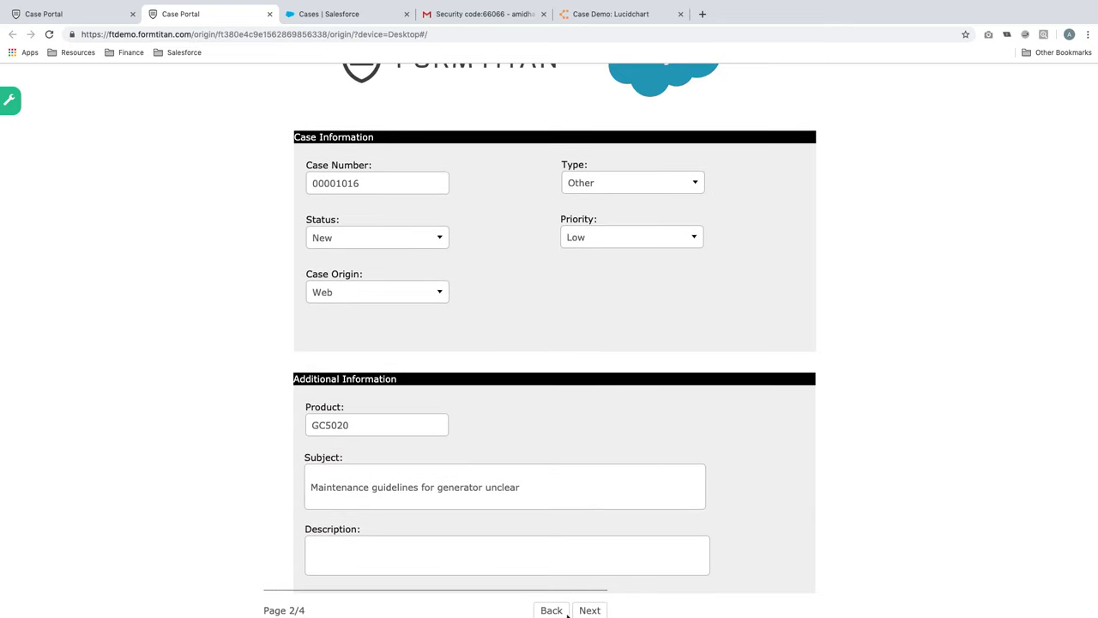
# - Go back to the cases table and open the first case again to recheck its case and additional information
pyautogui.click(566, 611)
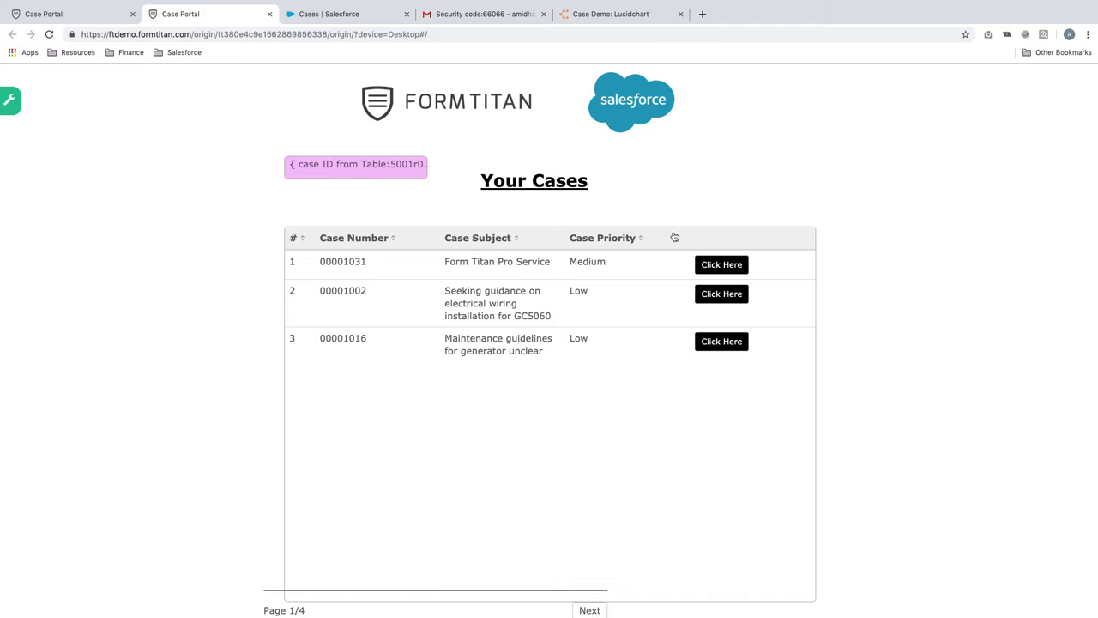
pyautogui.click(735, 265)
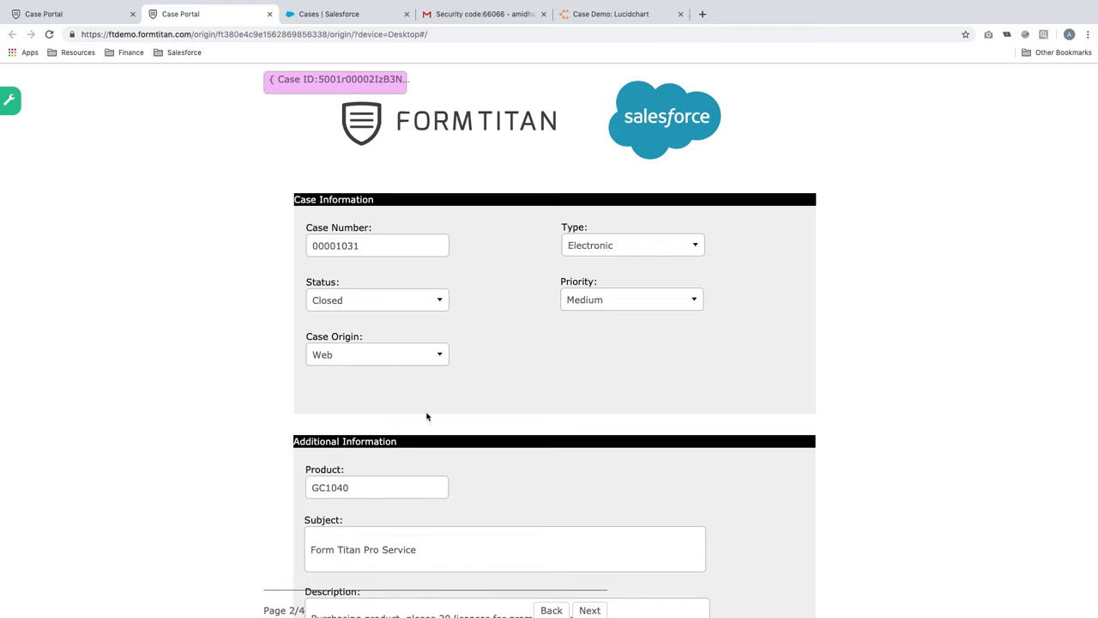
pyautogui.scroll(-3, 429, 417)
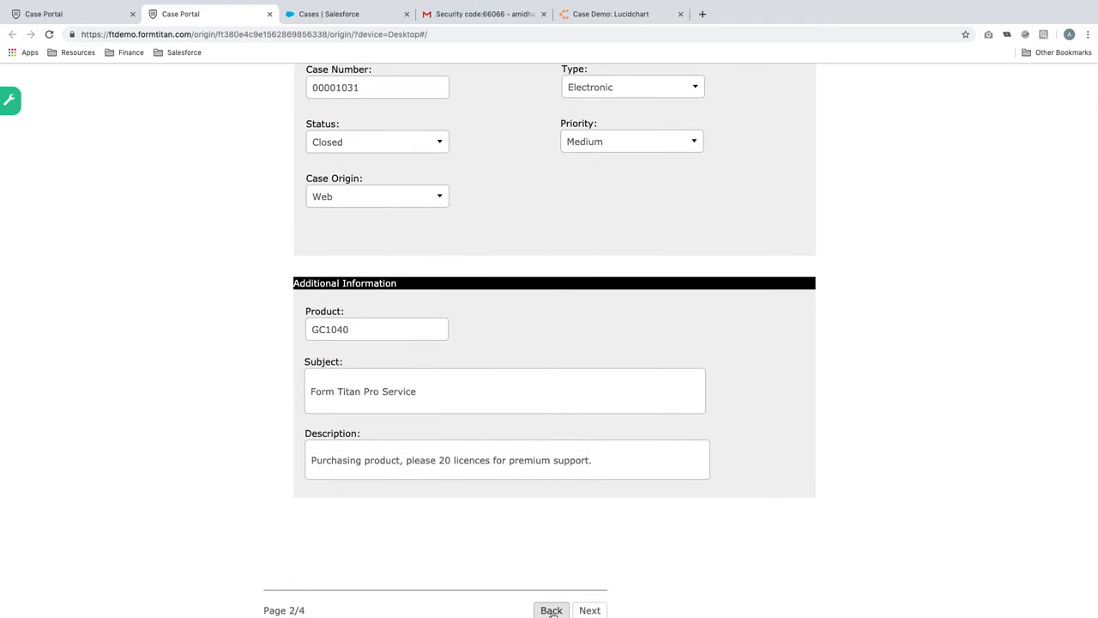
# - Return to the cases table, advance to page 2 without choosing a case, and review the case fields shown there
pyautogui.click(552, 610)
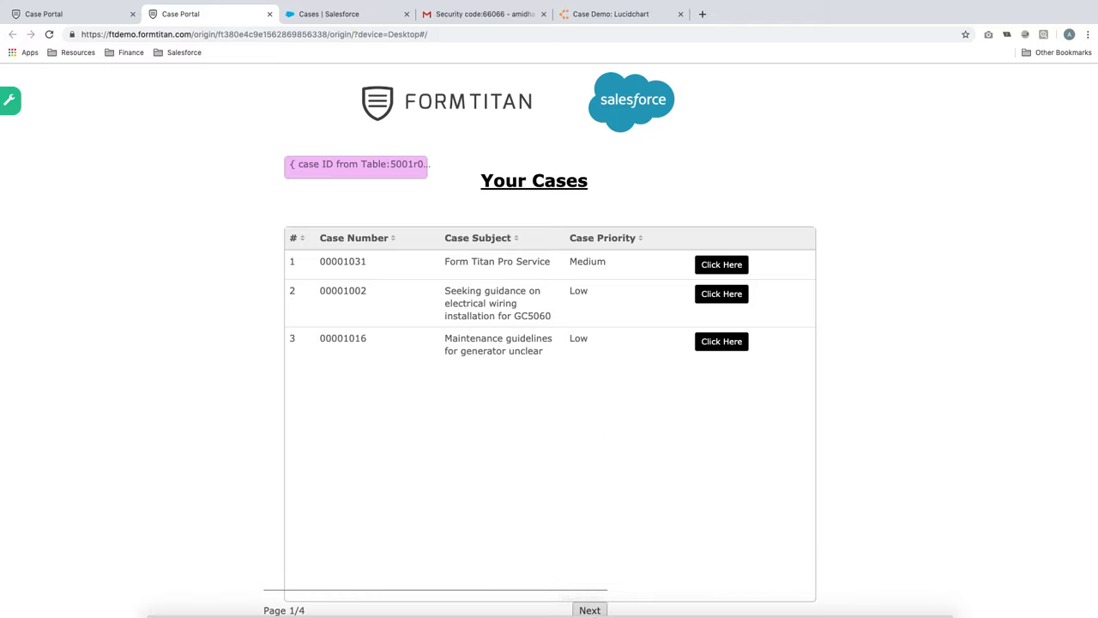
pyautogui.click(590, 613)
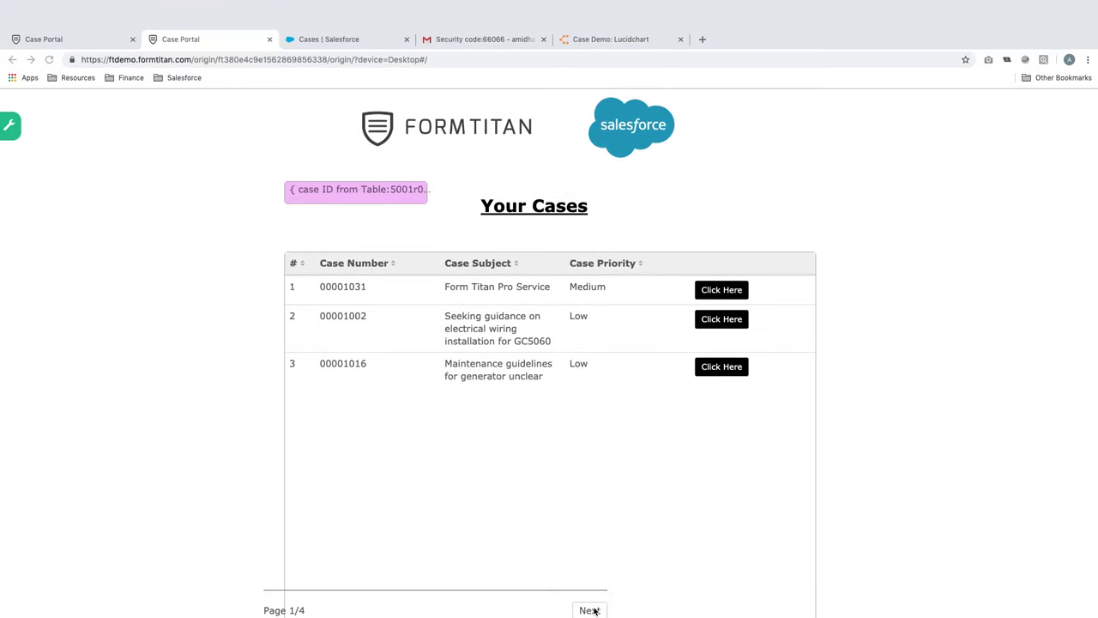
pyautogui.click(591, 610)
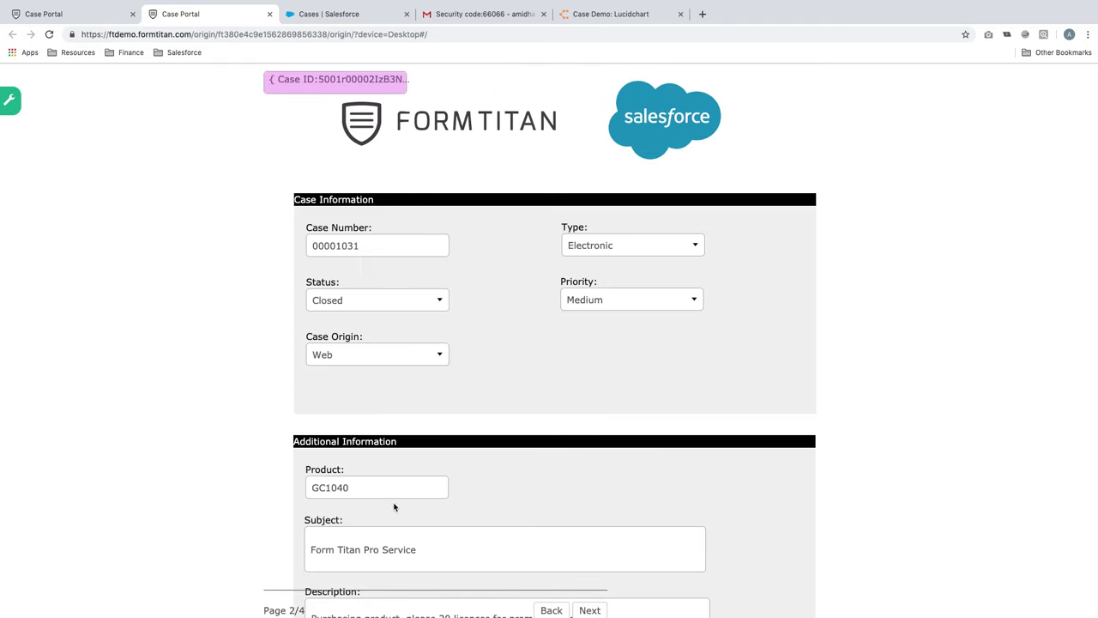
pyautogui.scroll(-4, 608, 484)
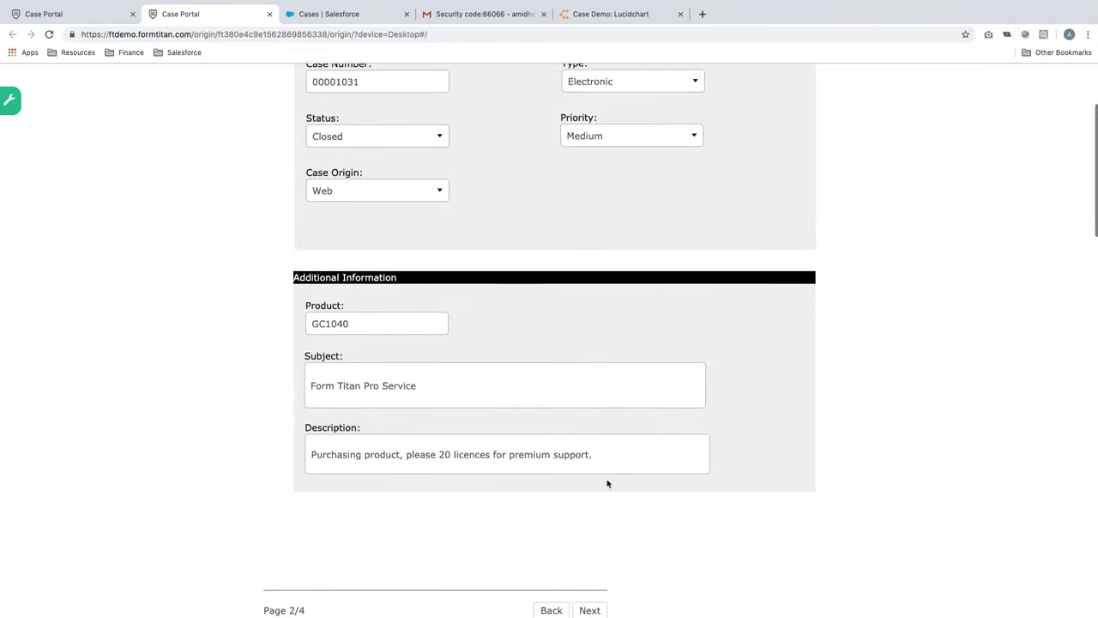
pyautogui.scroll(3, 608, 484)
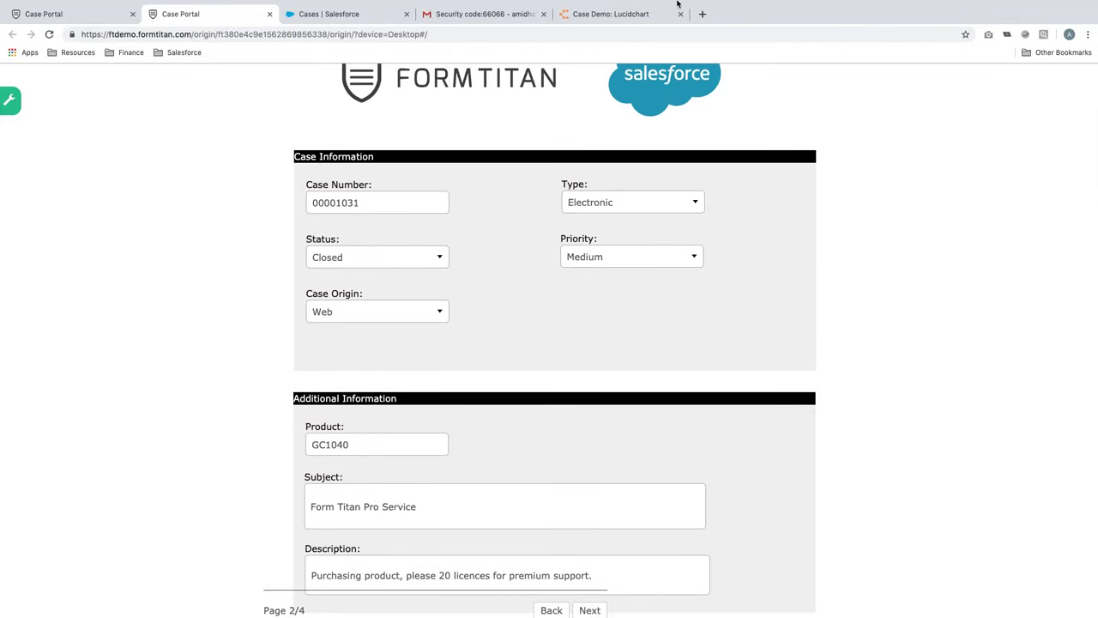